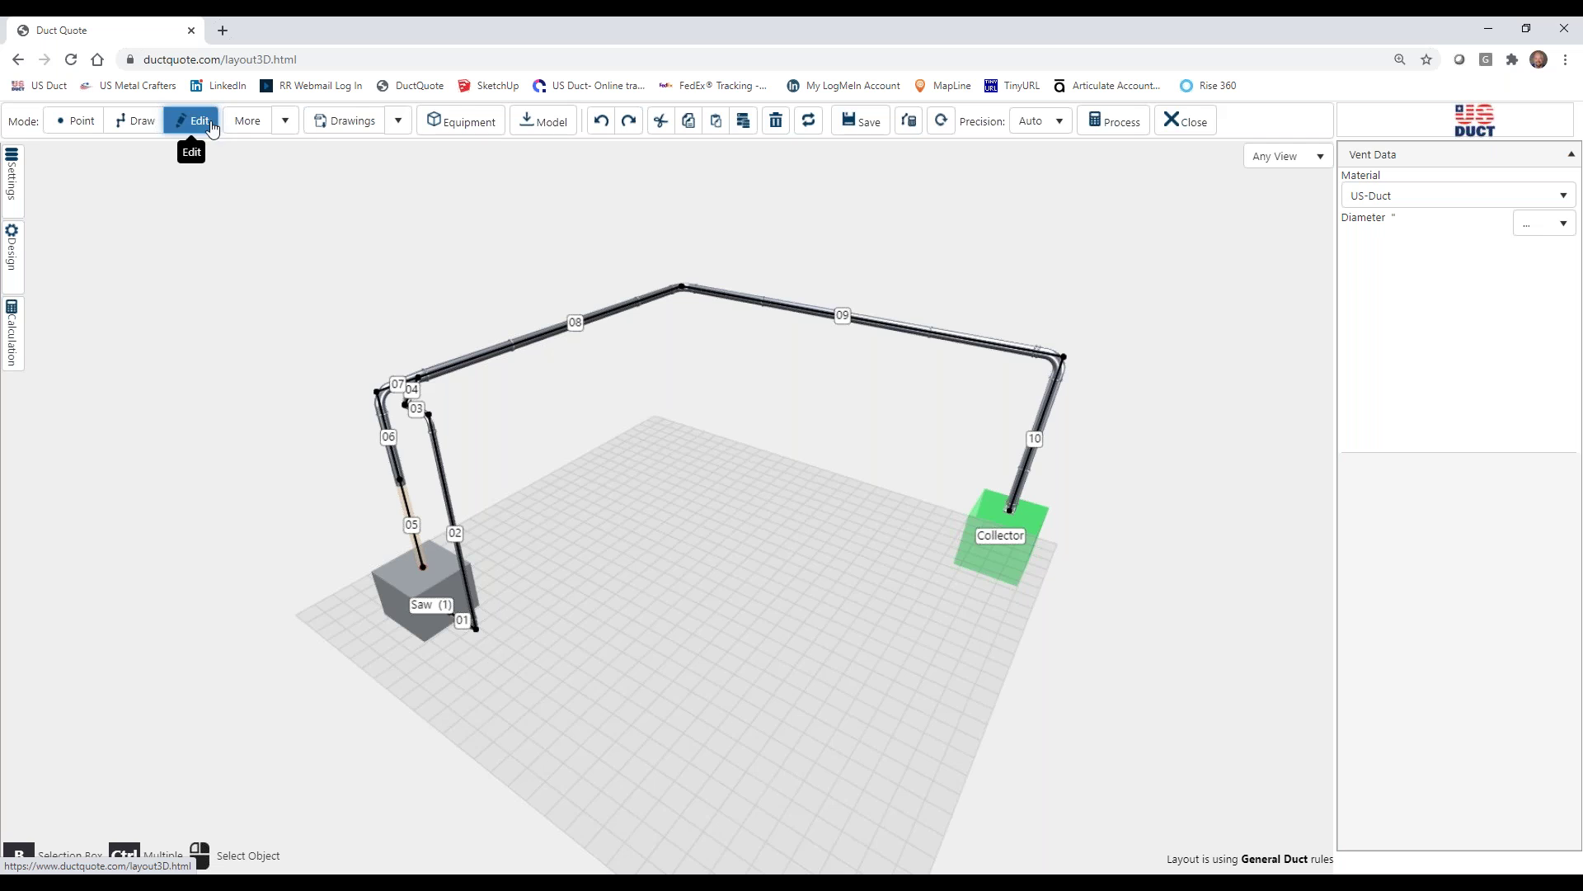
# - Select duct section 09 to show its vent data: diameter 6, length 22', 0° slope
pyautogui.click(910, 335)
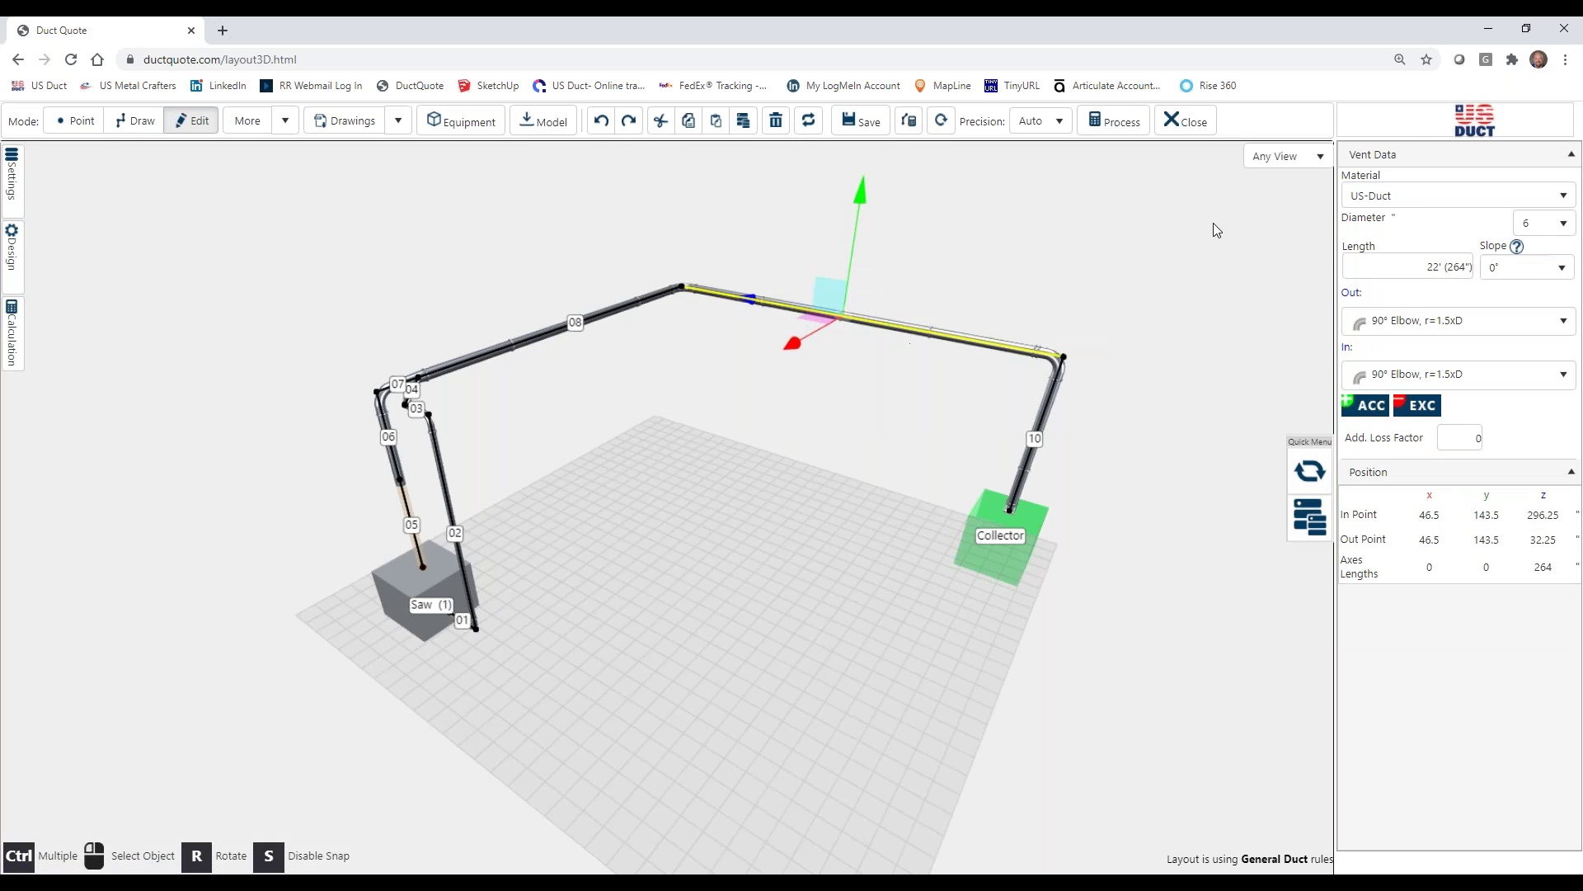
# - Keep duct 09's material as US-Duct, review its slope, and add duct 10 to the selection
pyautogui.click(1451, 201)
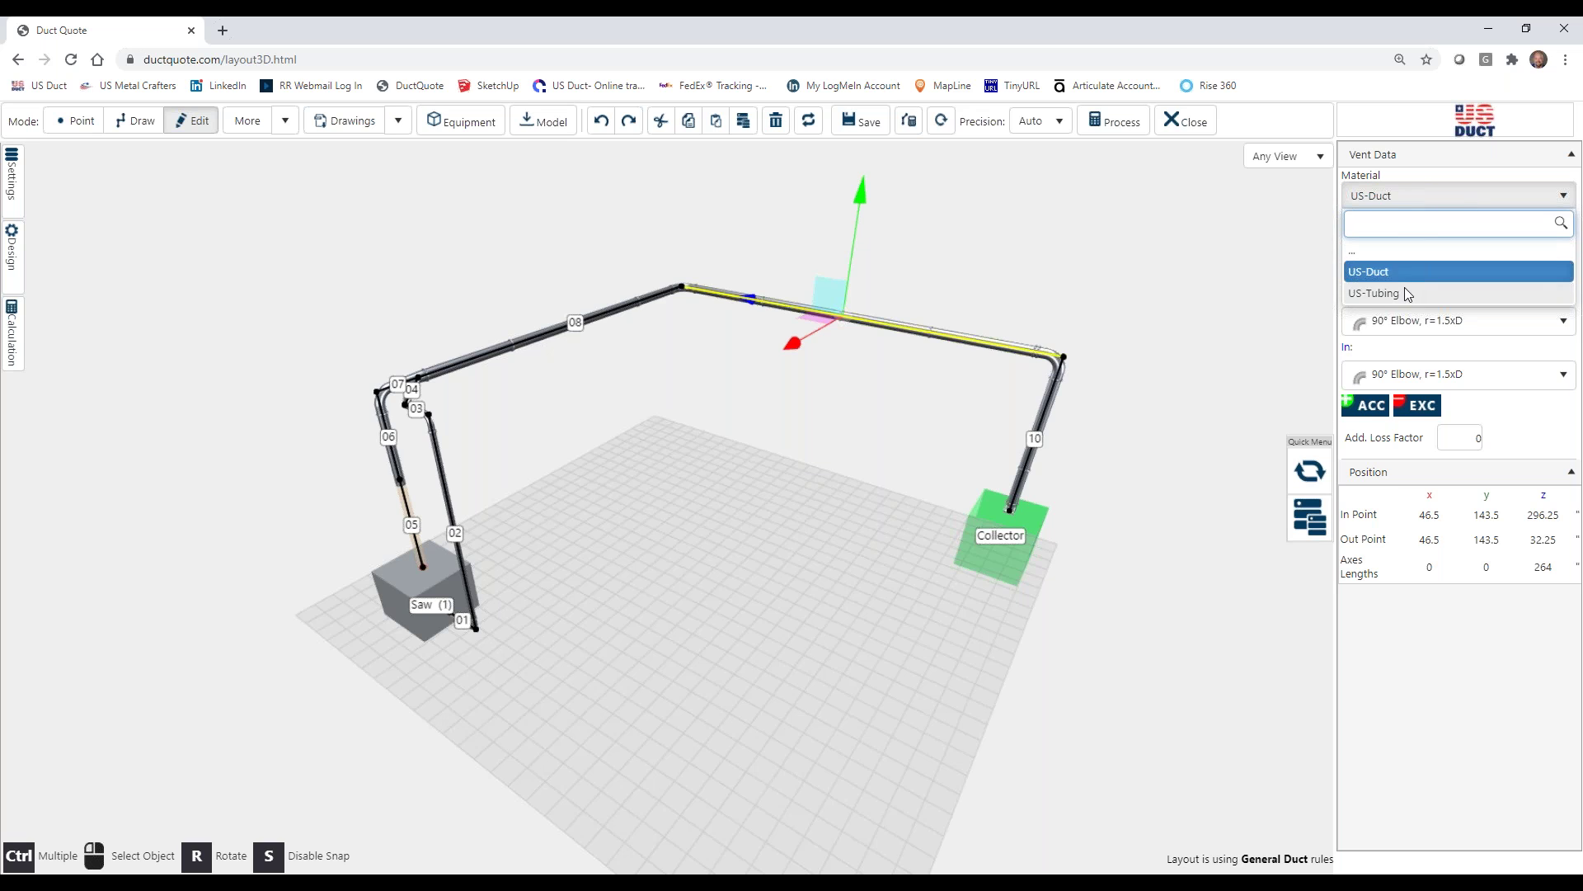
pyautogui.click(1404, 205)
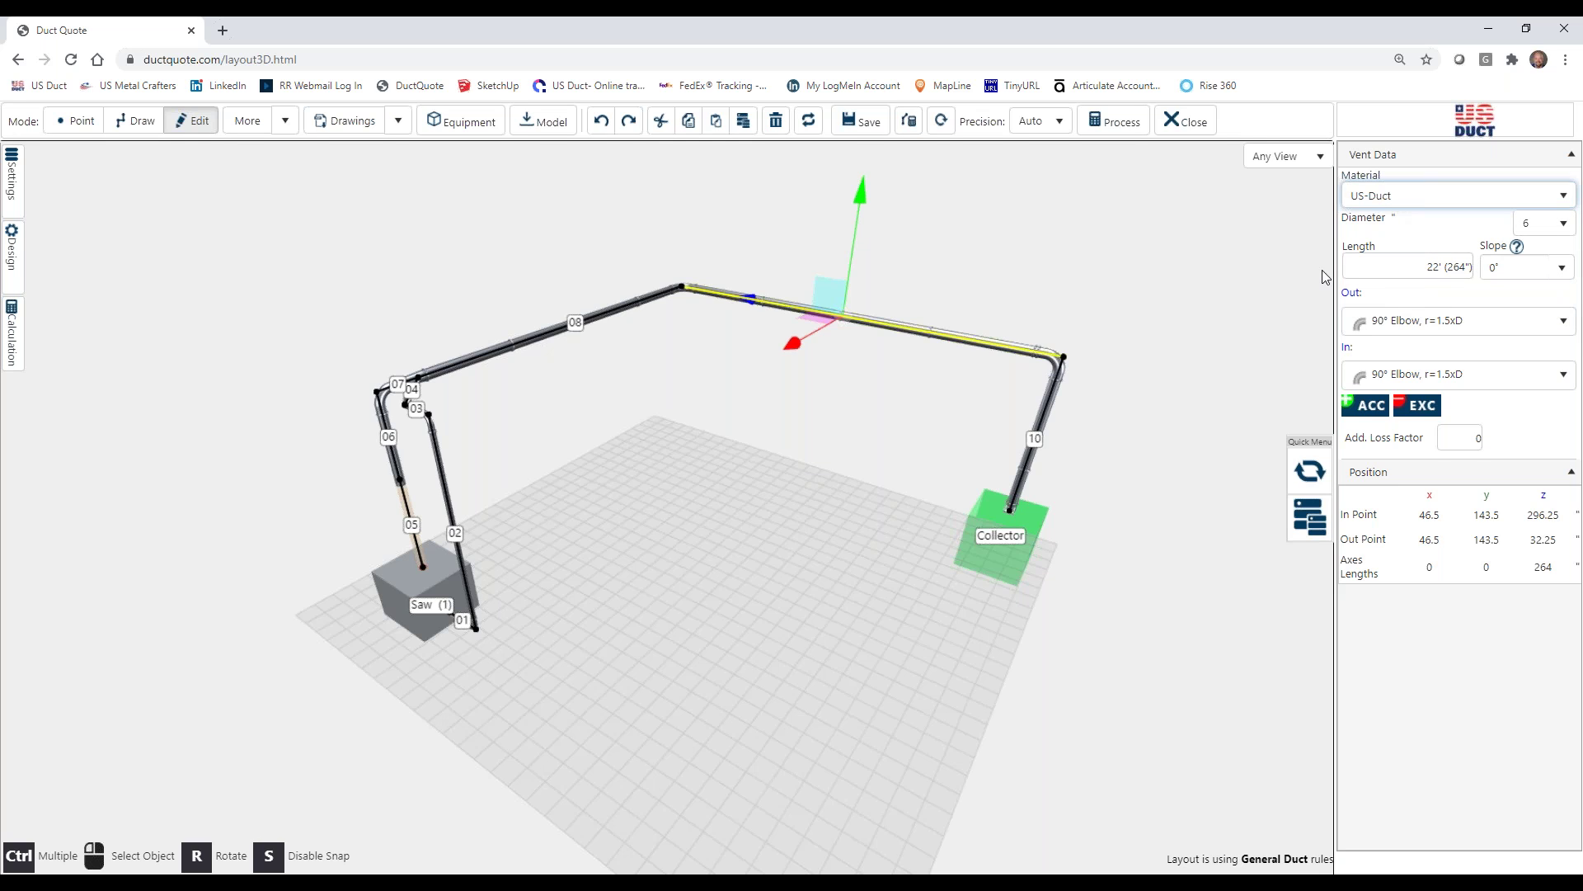
pyautogui.click(1496, 266)
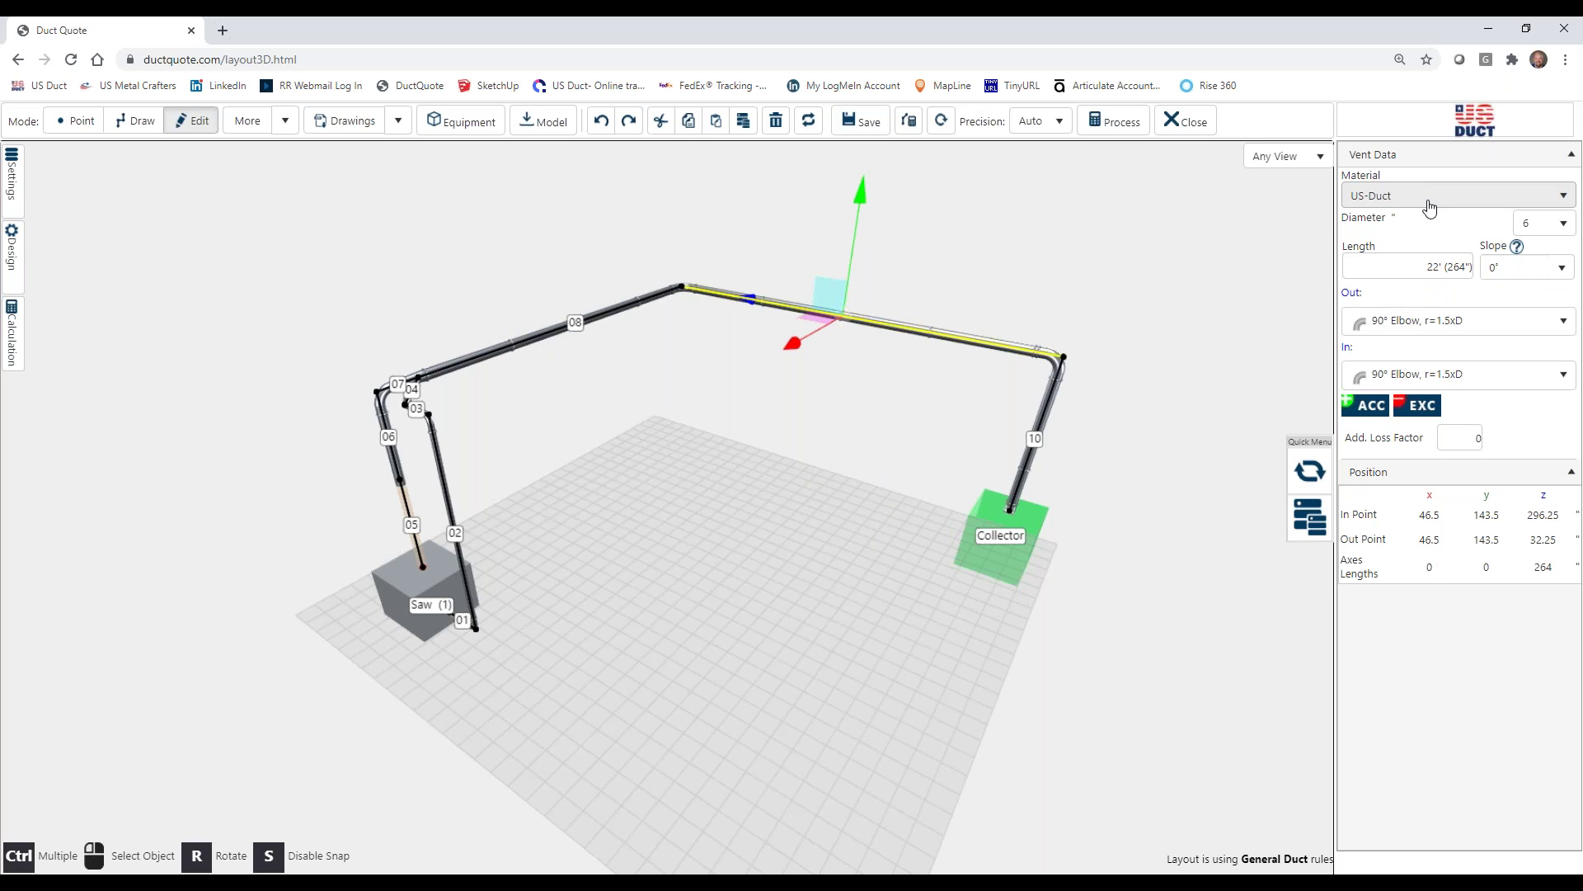
pyautogui.keyDown('ctrl'); pyautogui.click(1021, 485); pyautogui.keyUp('ctrl')
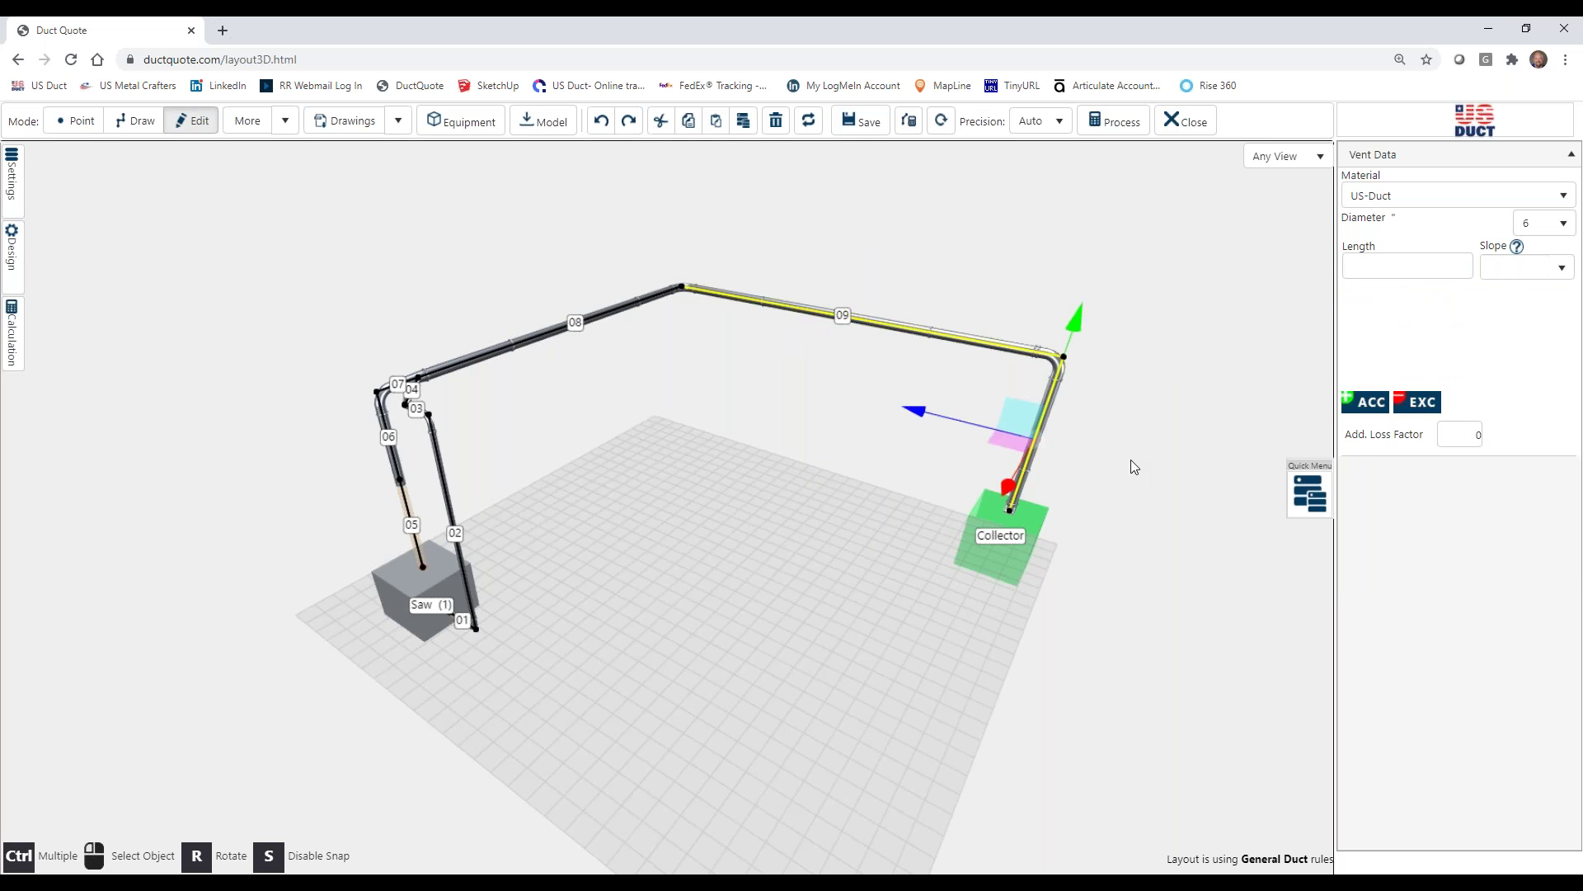
# - Change the material of selected ducts 09 and 10 to US-Tubing
pyautogui.moveTo(1130, 458); pyautogui.dragTo(930, 524)
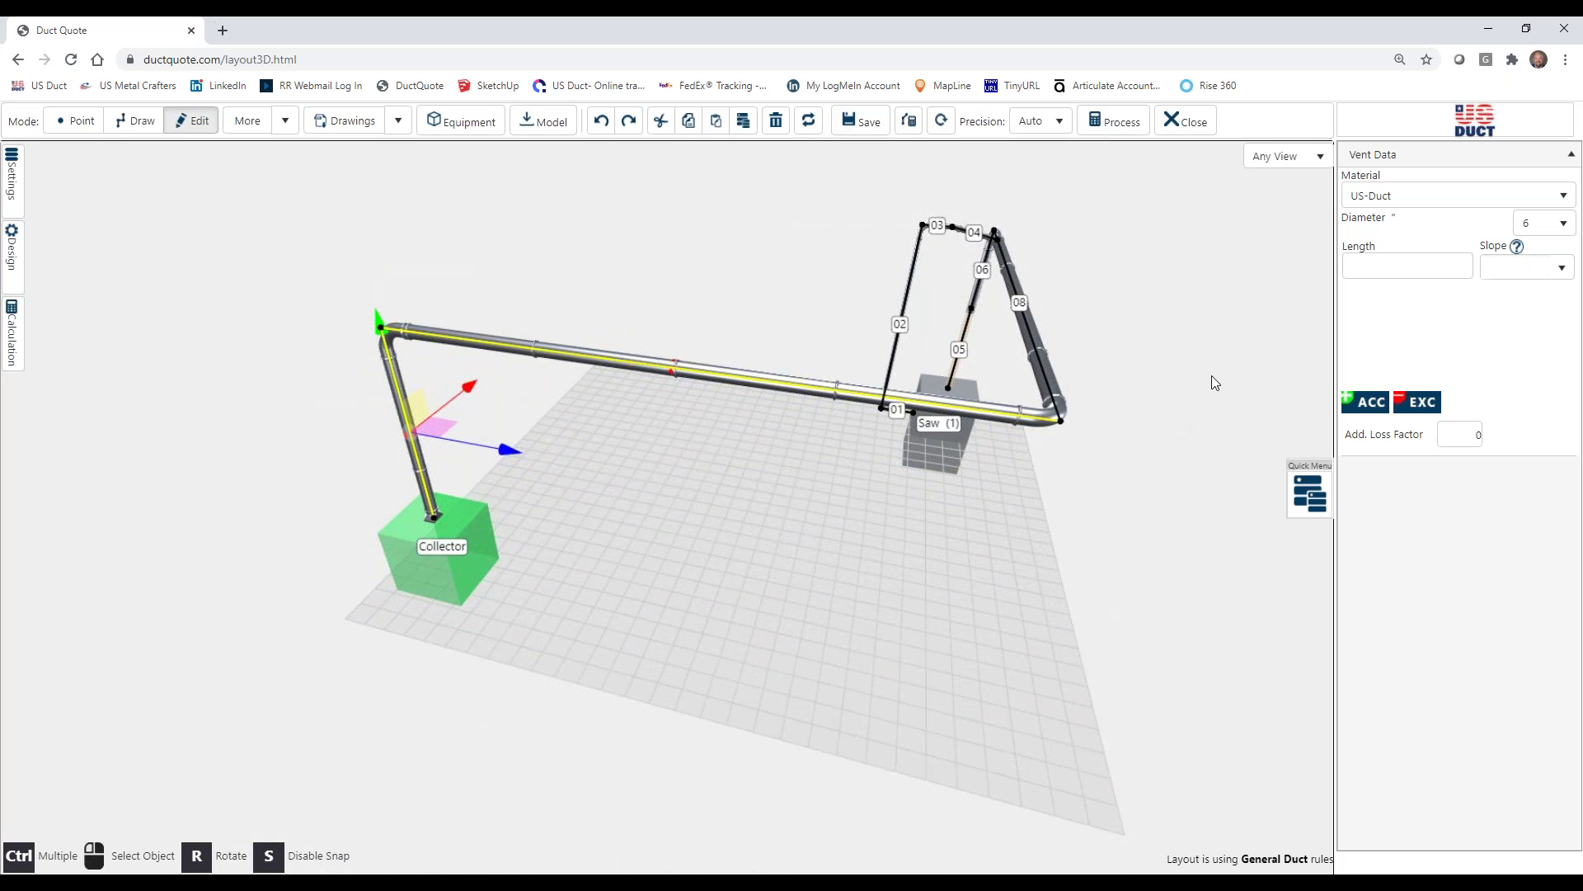
pyautogui.click(1405, 200)
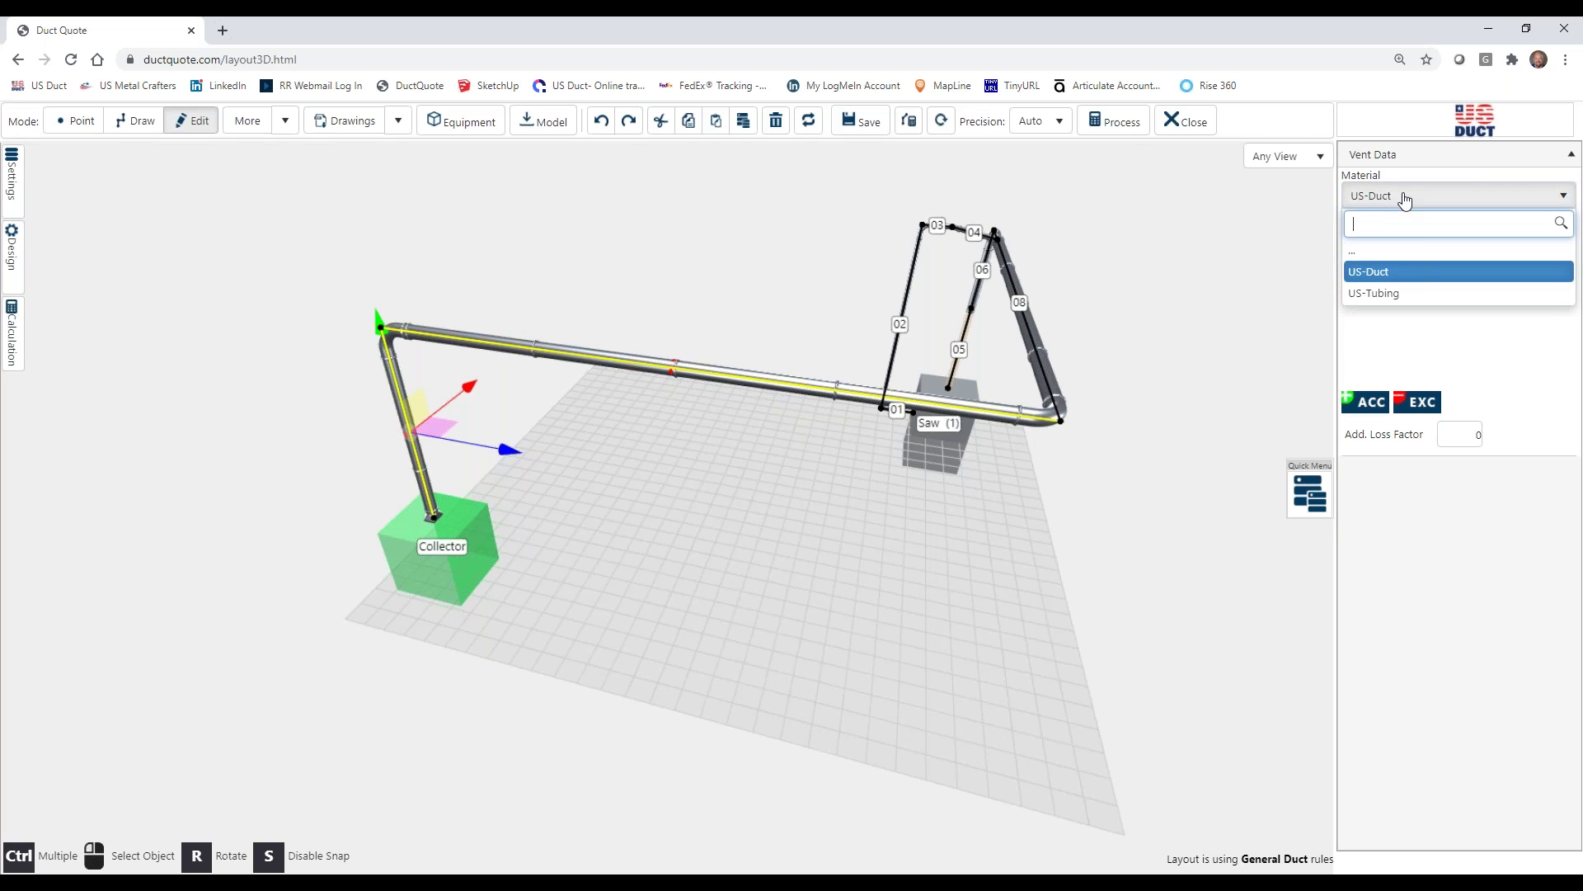
pyautogui.click(1388, 299)
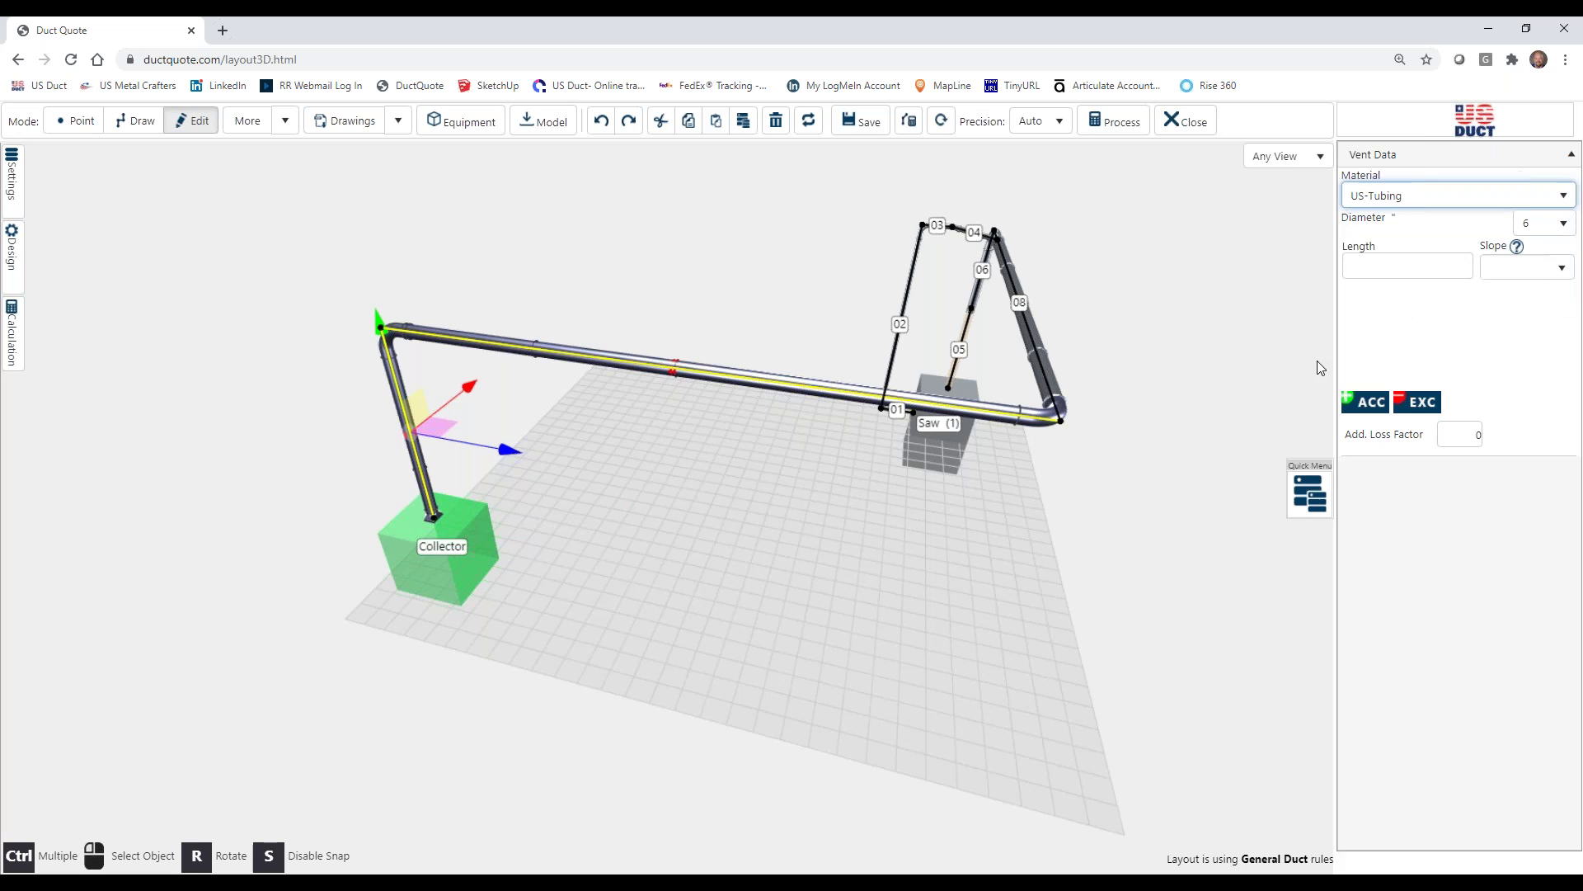
pyautogui.click(728, 518)
# - Reselect ducts 10 and 09 and set their material back to US-Duct
pyautogui.moveTo(978, 562); pyautogui.dragTo(858, 528)
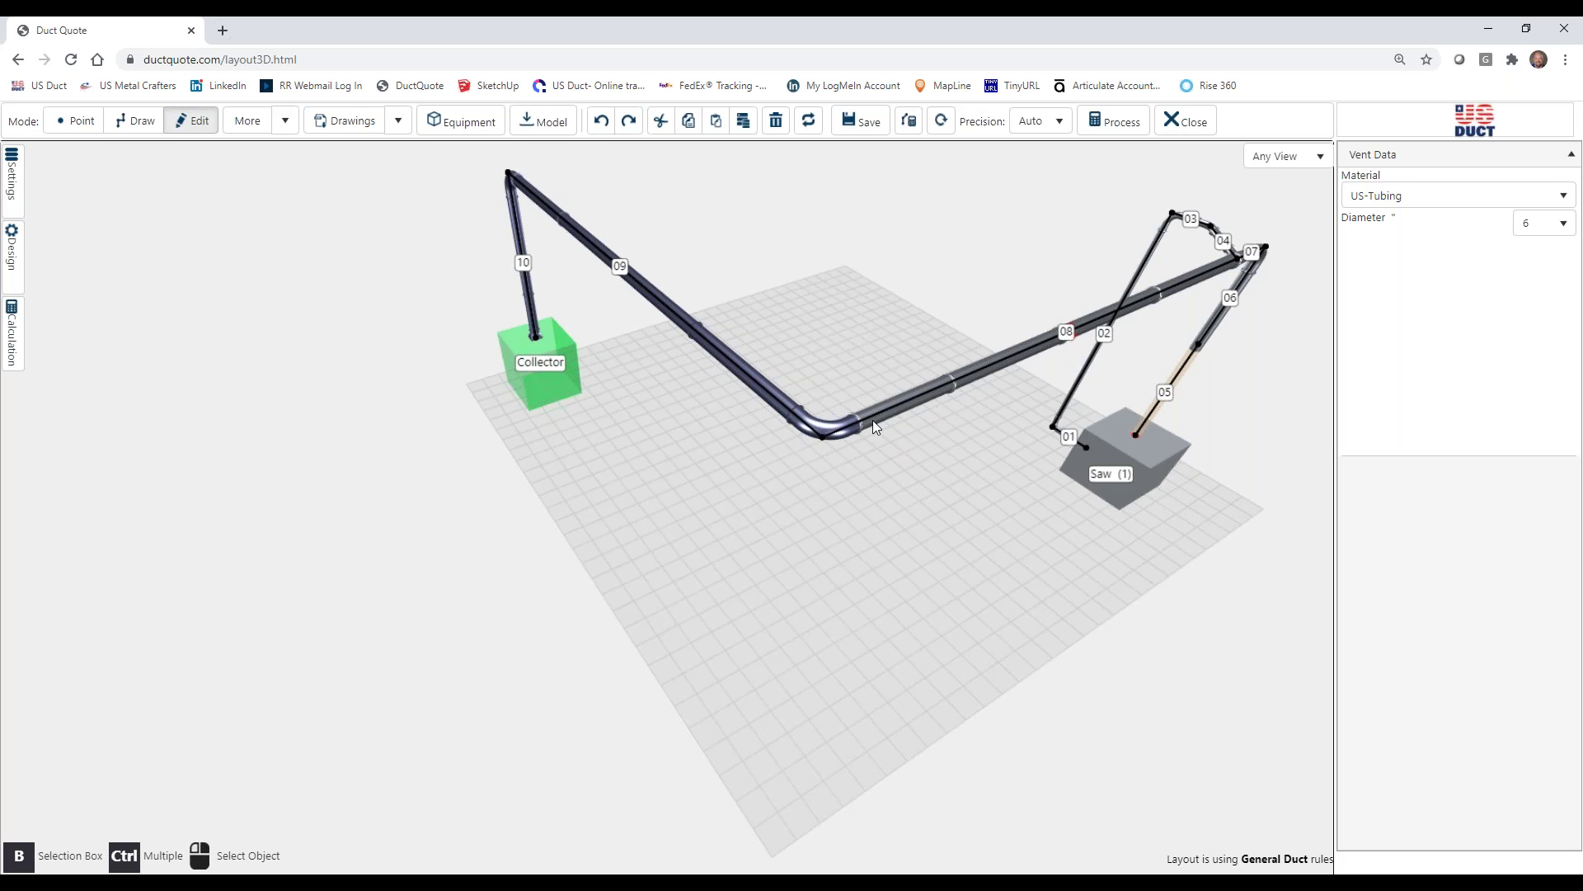
pyautogui.click(531, 304)
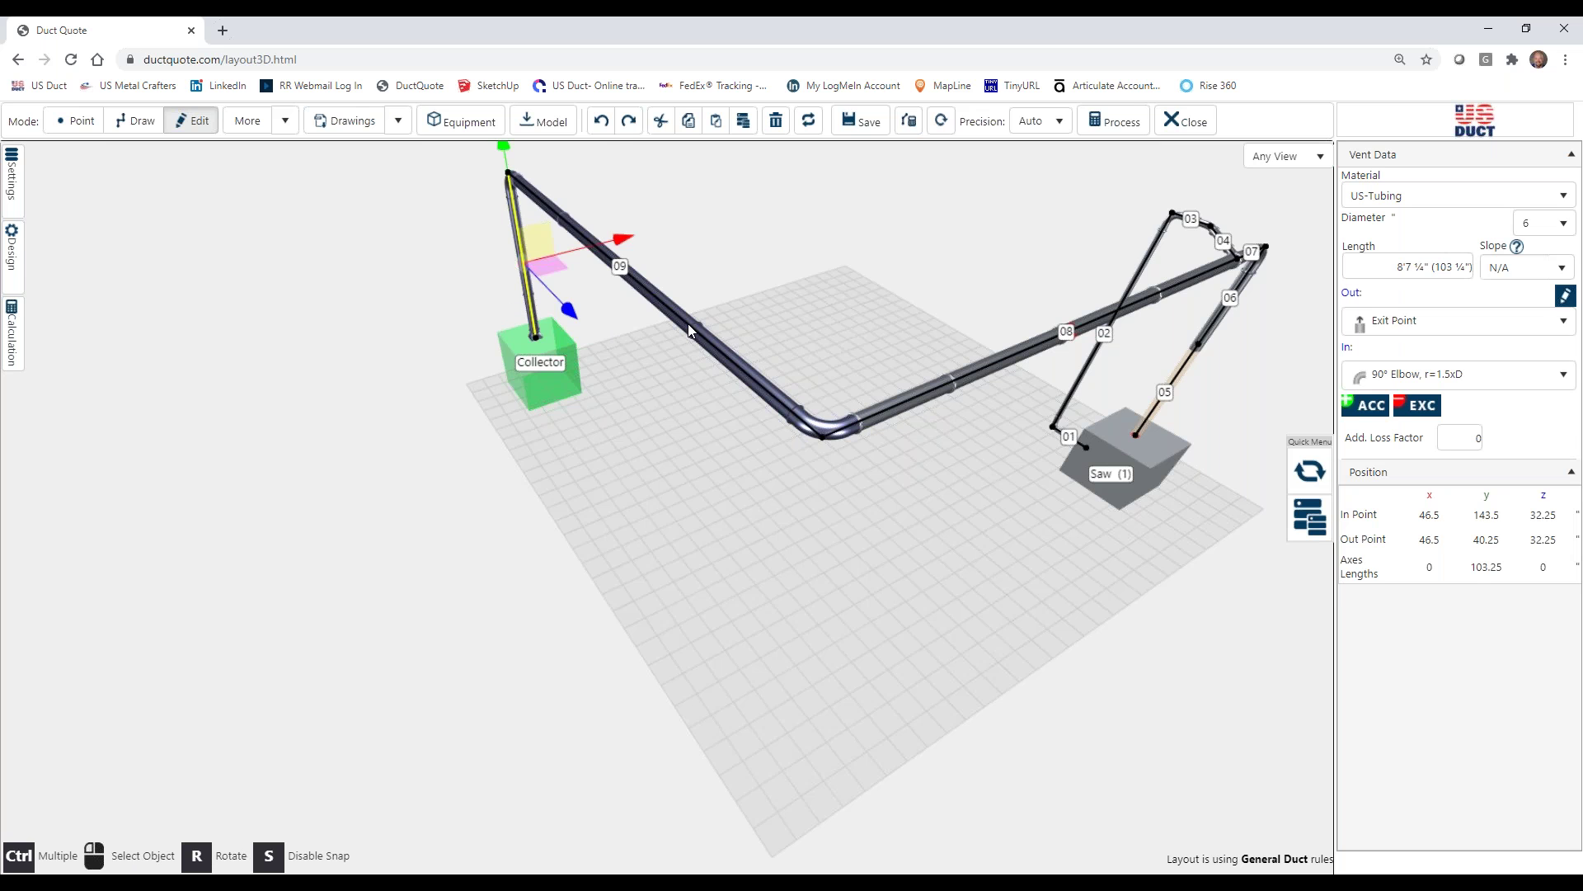
pyautogui.keyDown('ctrl'); pyautogui.click(687, 331); pyautogui.keyUp('ctrl')
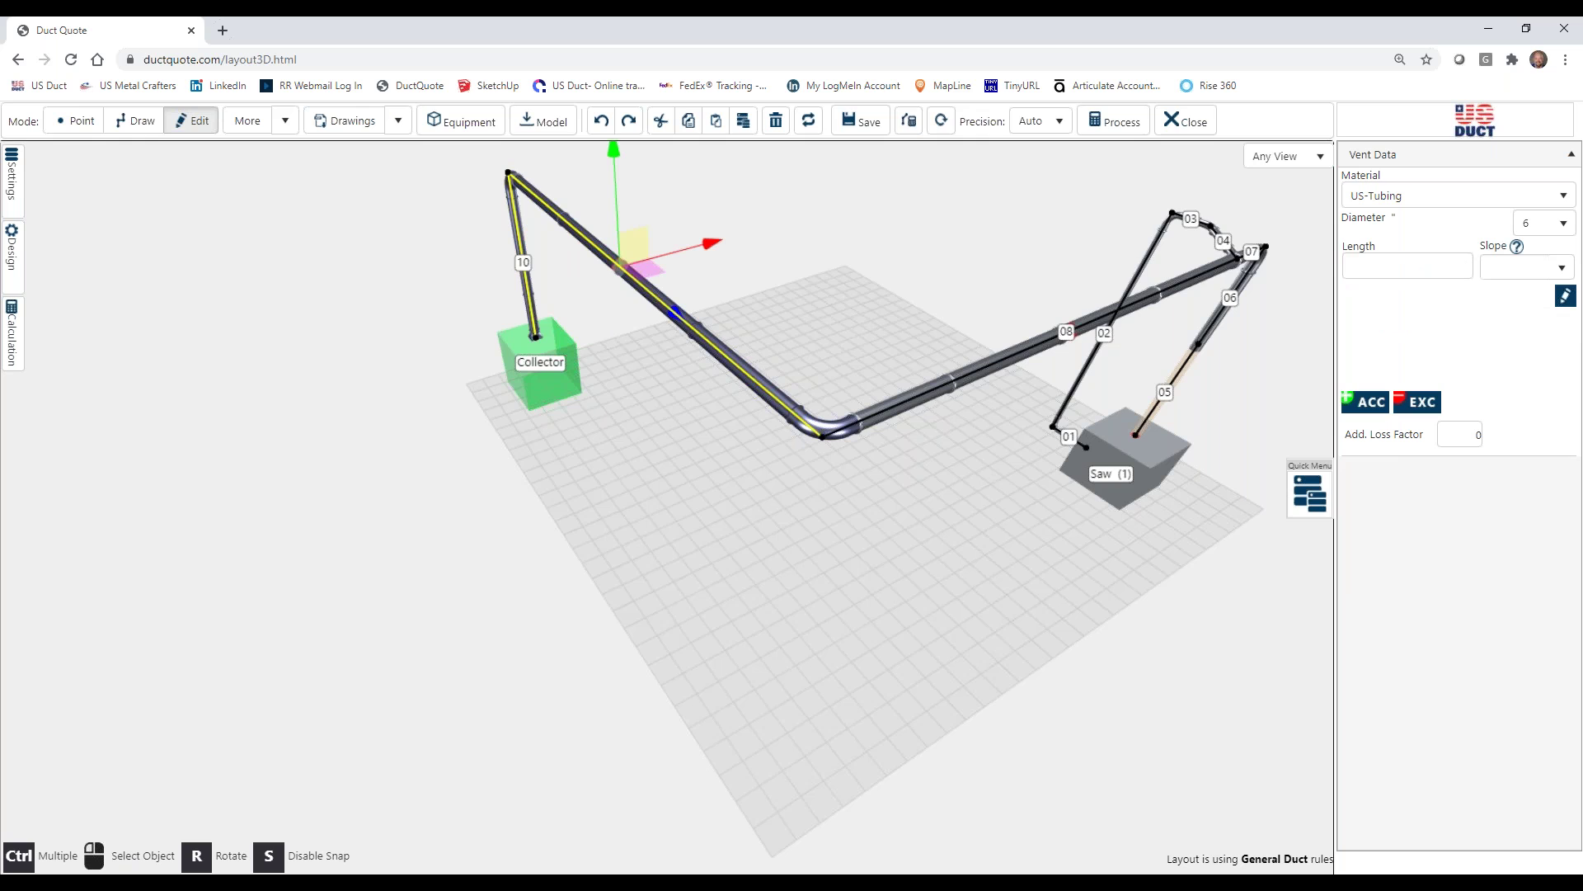
pyautogui.click(1441, 195)
pyautogui.click(1408, 271)
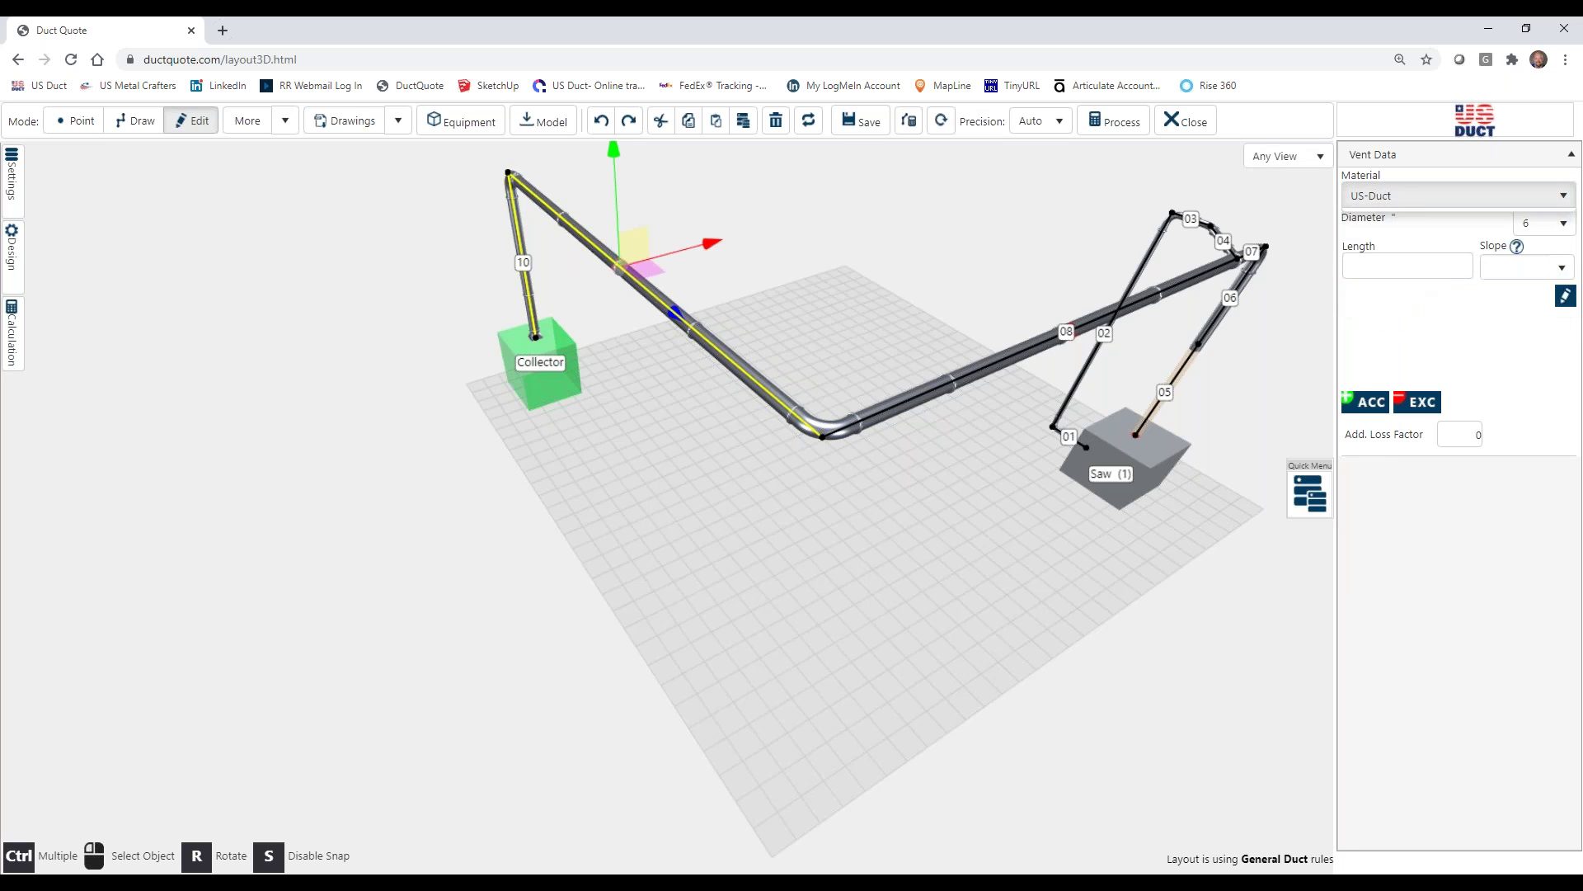
pyautogui.click(849, 547)
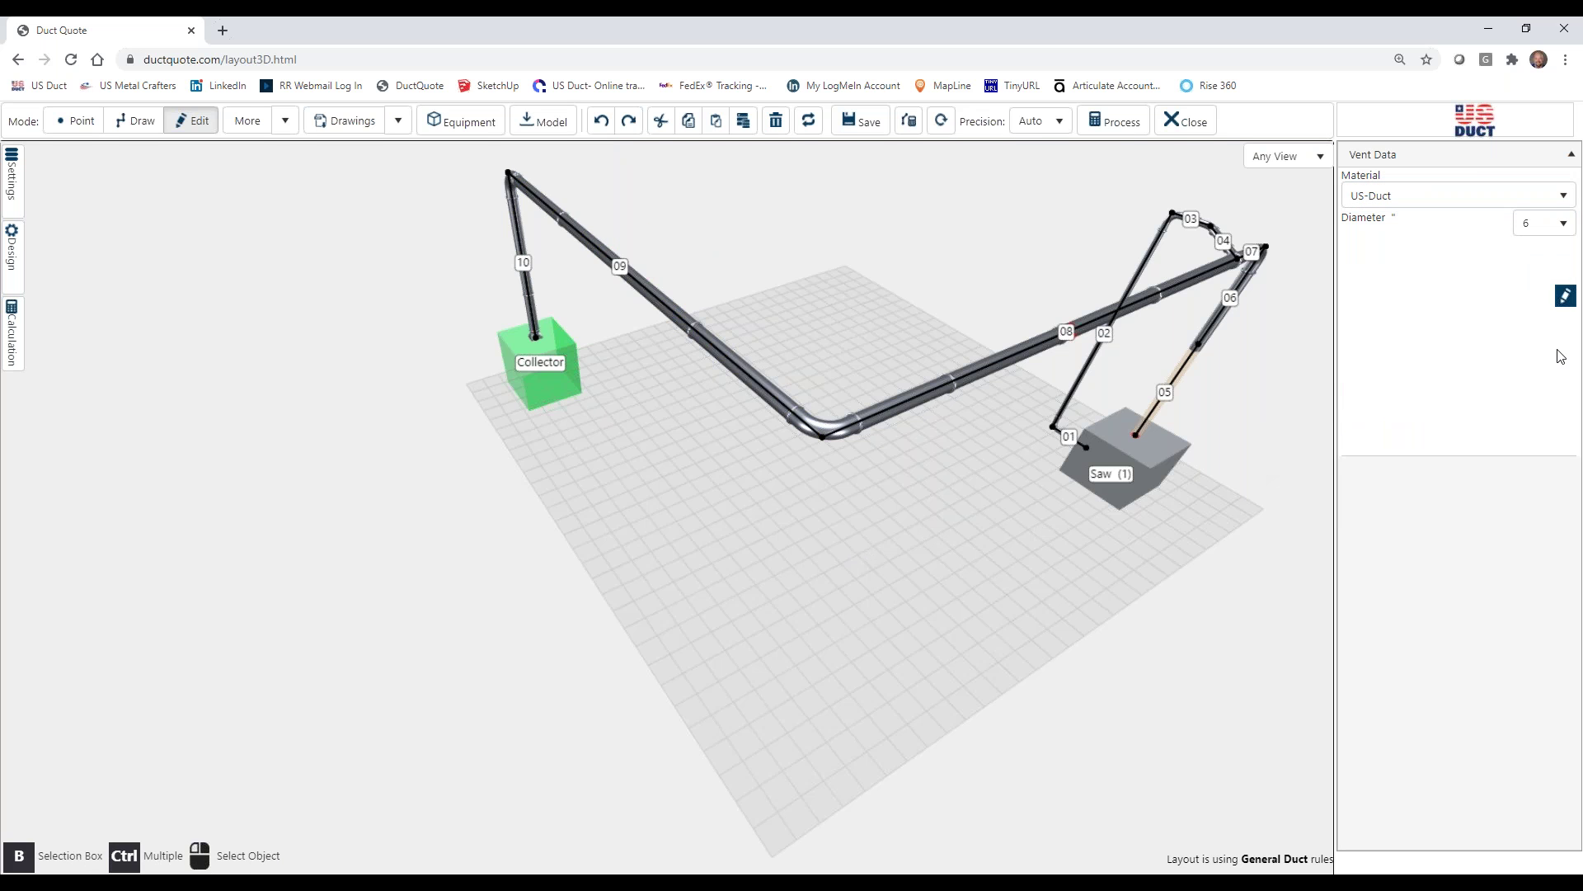
pyautogui.moveTo(972, 530); pyautogui.dragTo(534, 636)
pyautogui.moveTo(536, 637); pyautogui.dragTo(681, 716, button='right')
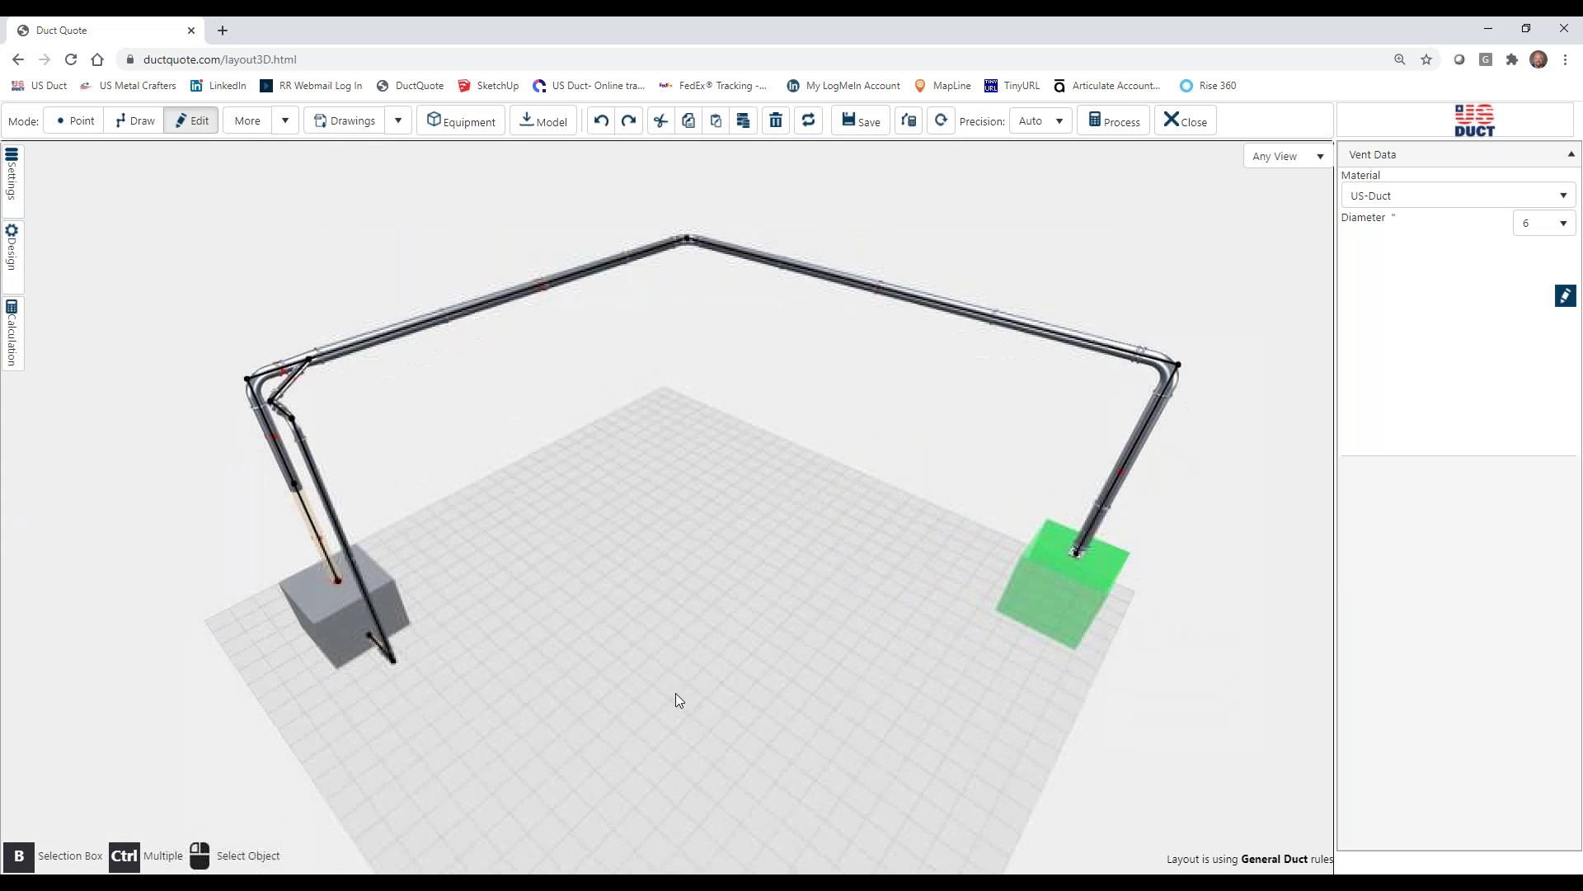
# - Glance at the calculation parameters, then select ducts 08, 09 and 10 together
pyautogui.click(23, 330)
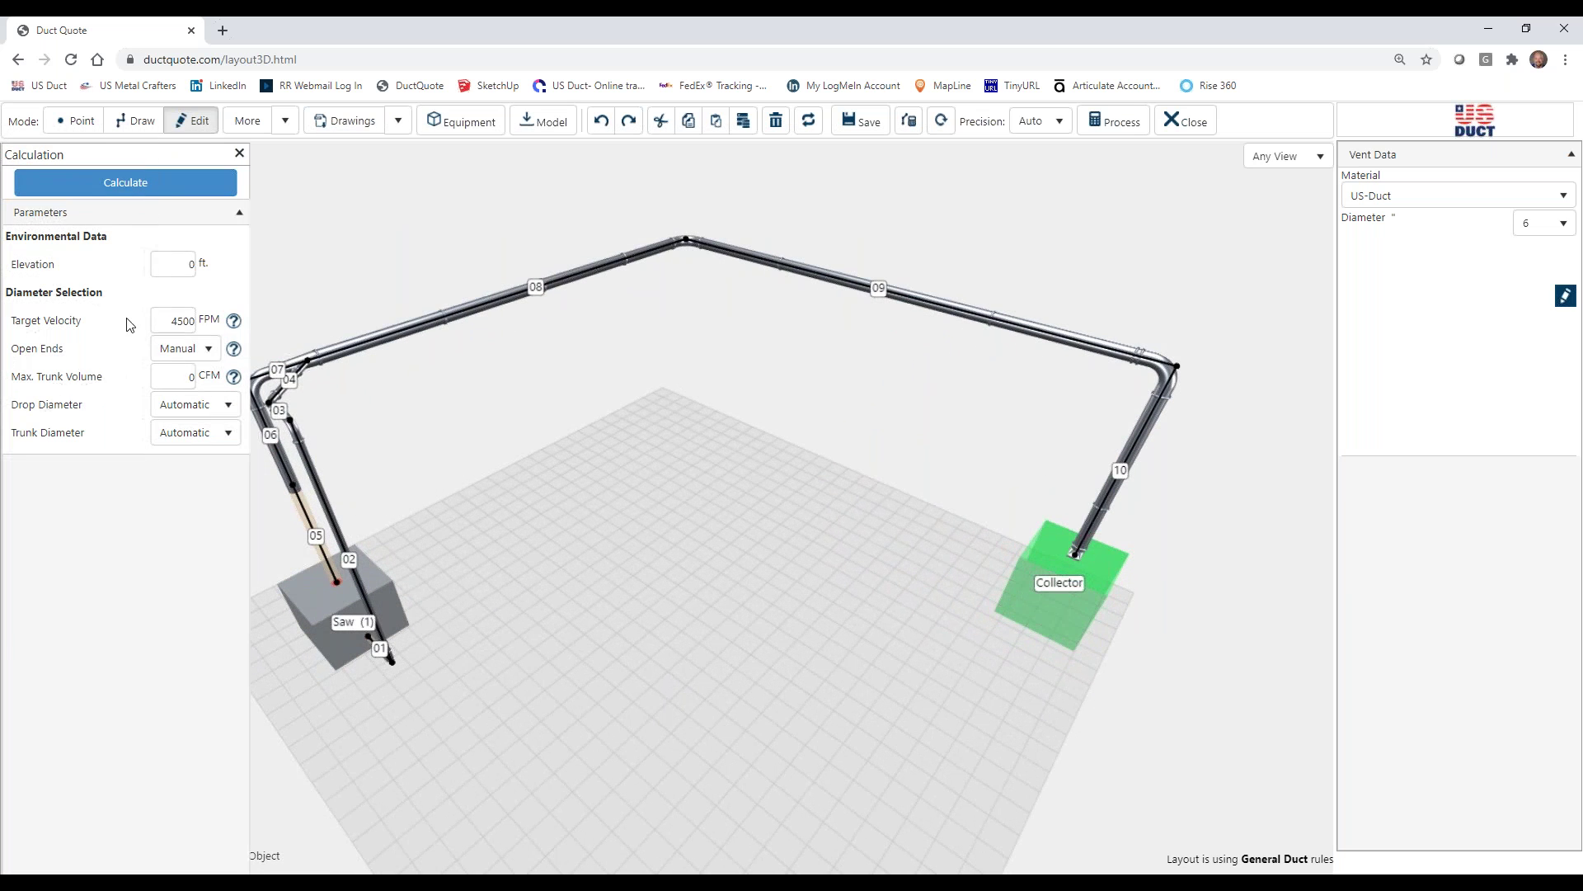
pyautogui.click(240, 154)
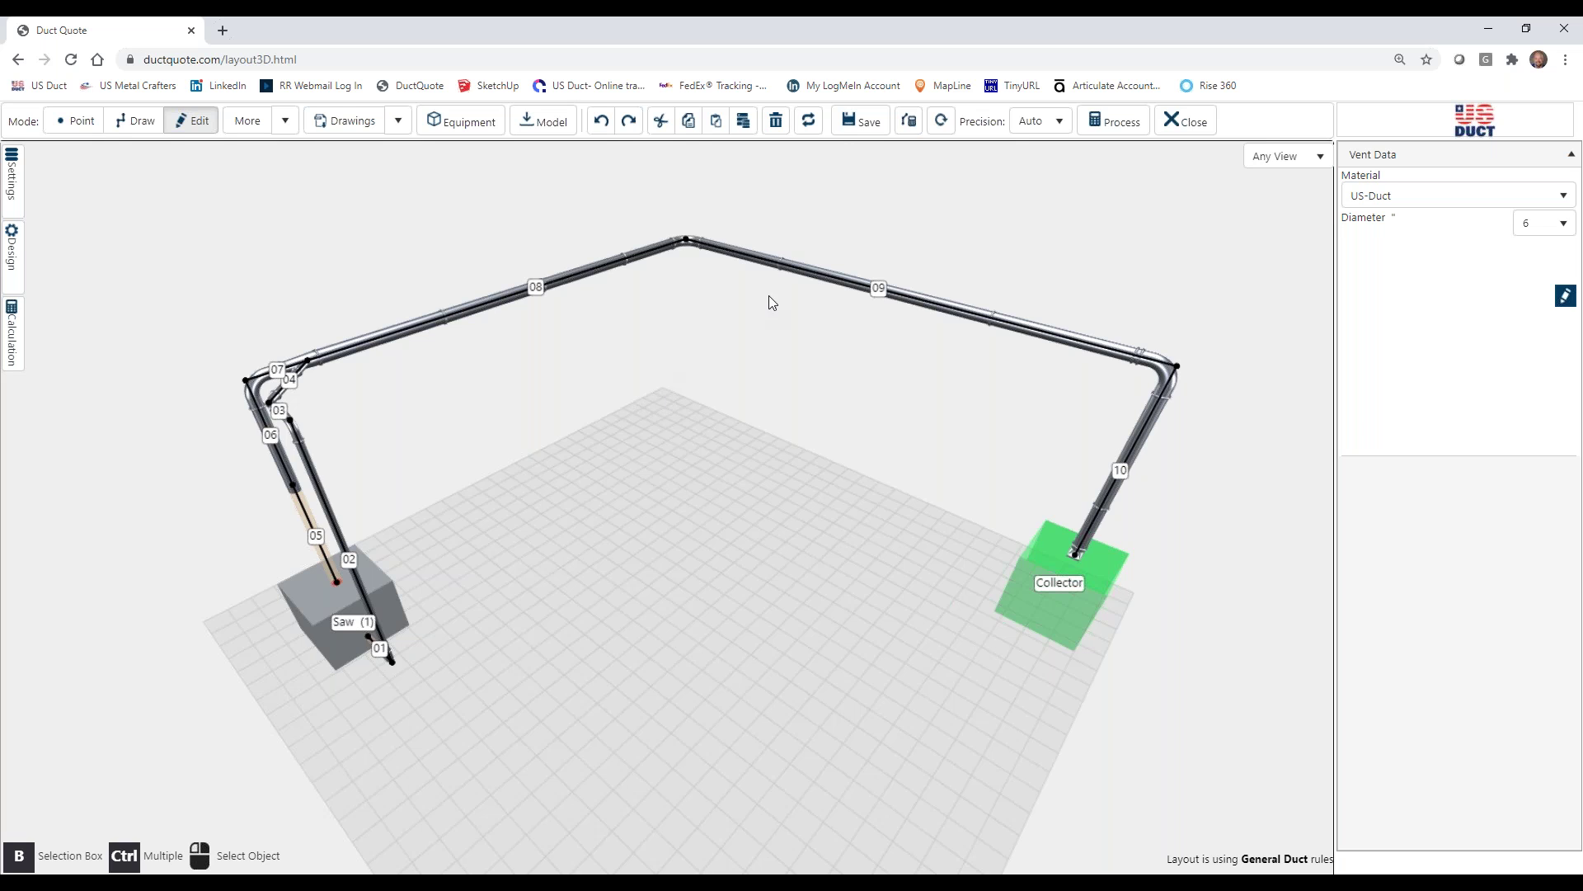
pyautogui.click(452, 322)
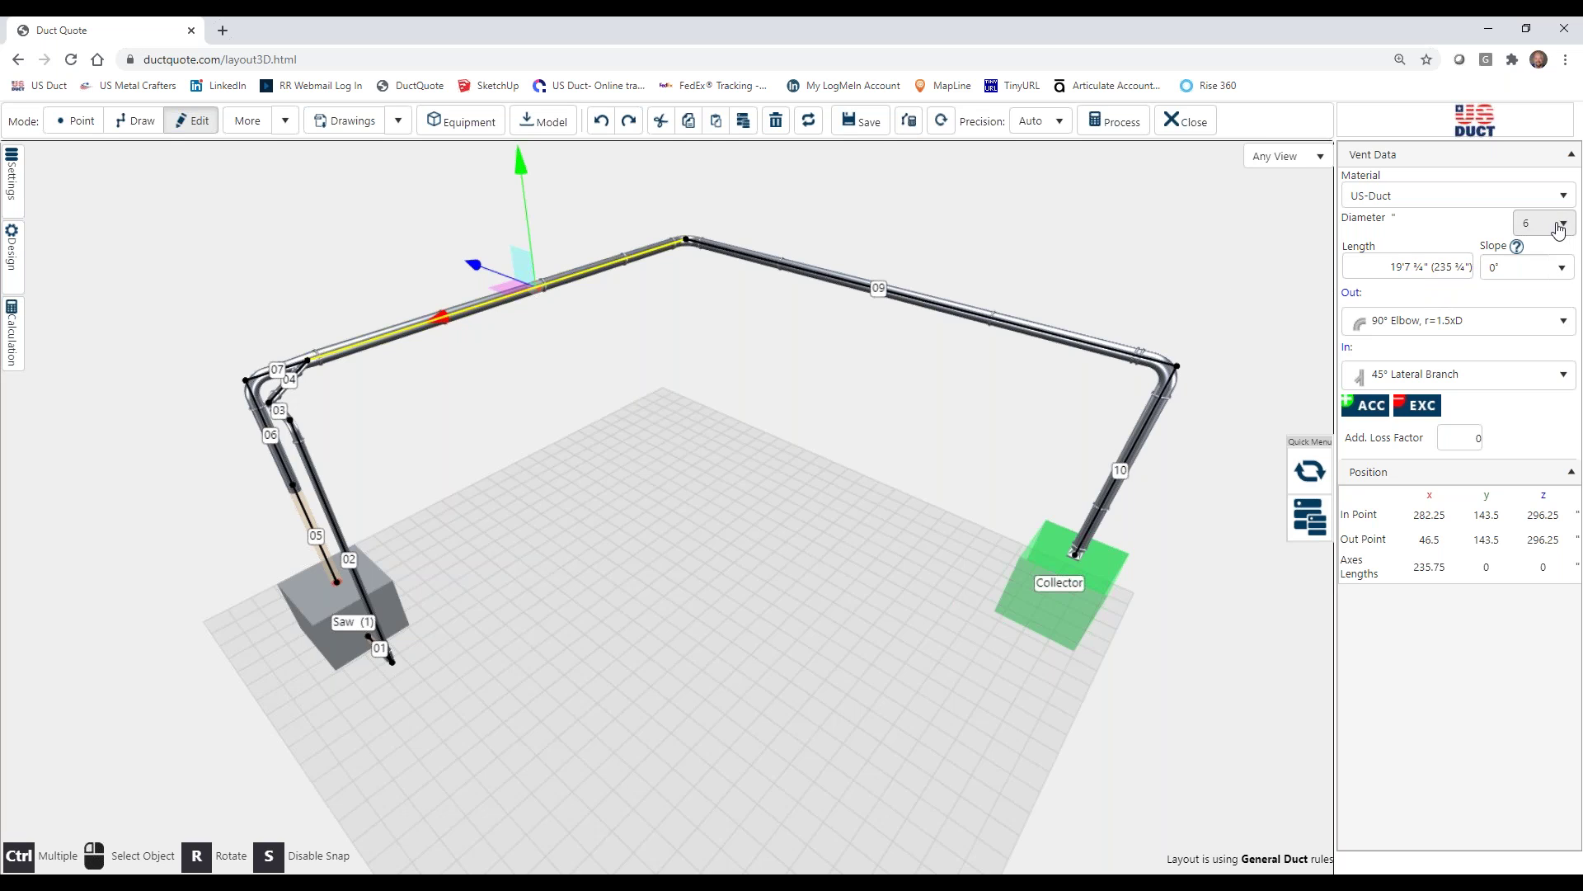
pyautogui.keyDown('ctrl'); pyautogui.click(808, 272); pyautogui.keyUp('ctrl')
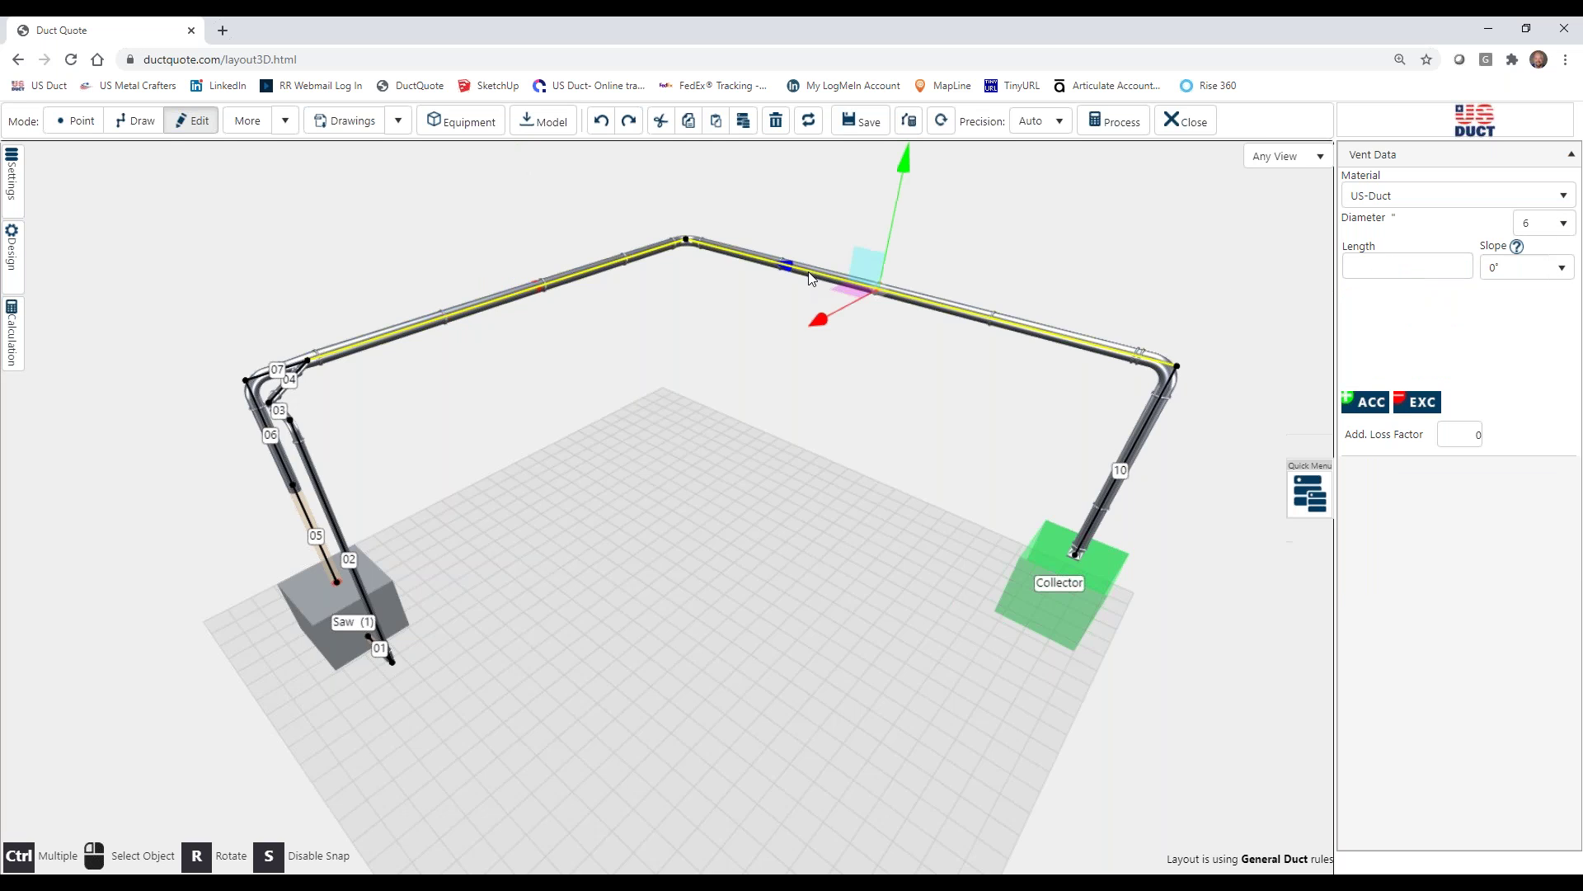
pyautogui.keyDown('ctrl'); pyautogui.click(1146, 423); pyautogui.keyUp('ctrl')
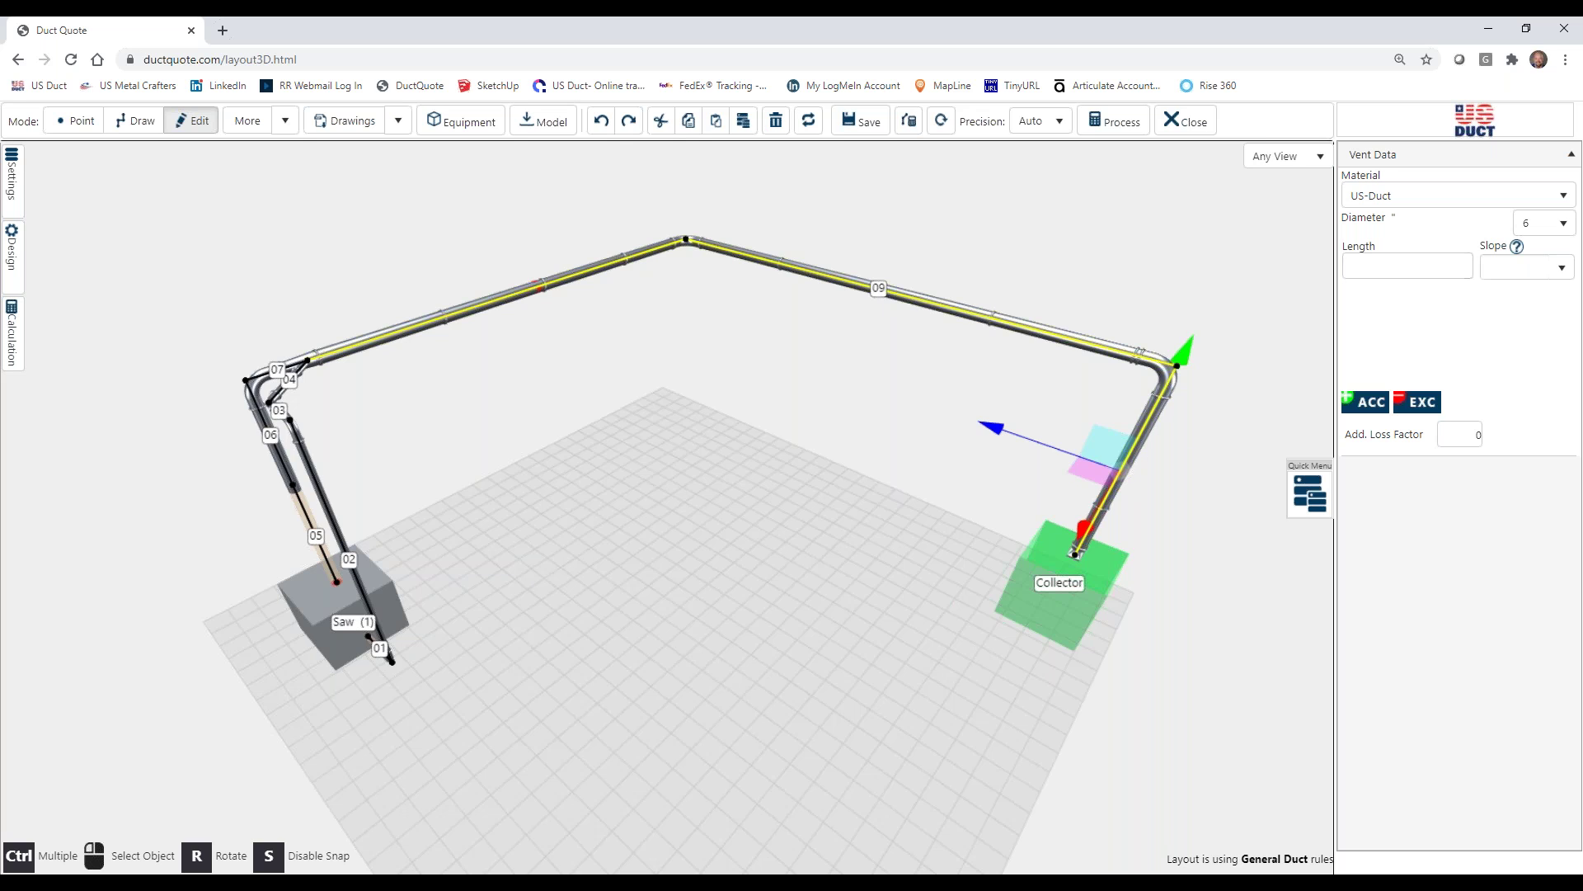
# - Set the three selected ducts to diameter 5, then undo the resize
pyautogui.click(1557, 227)
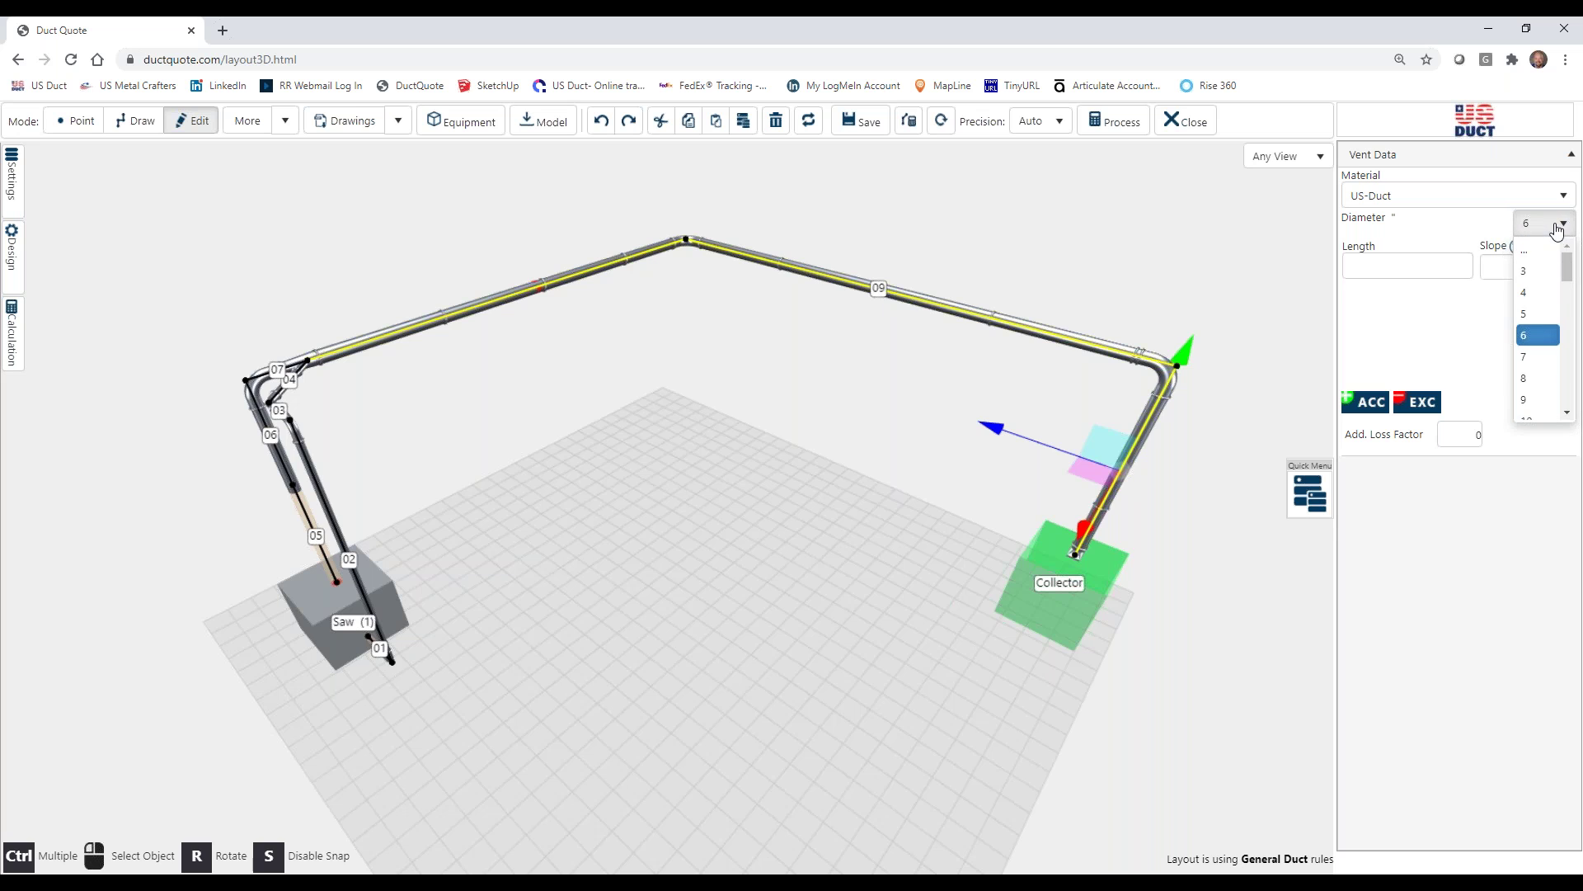
pyautogui.click(1533, 314)
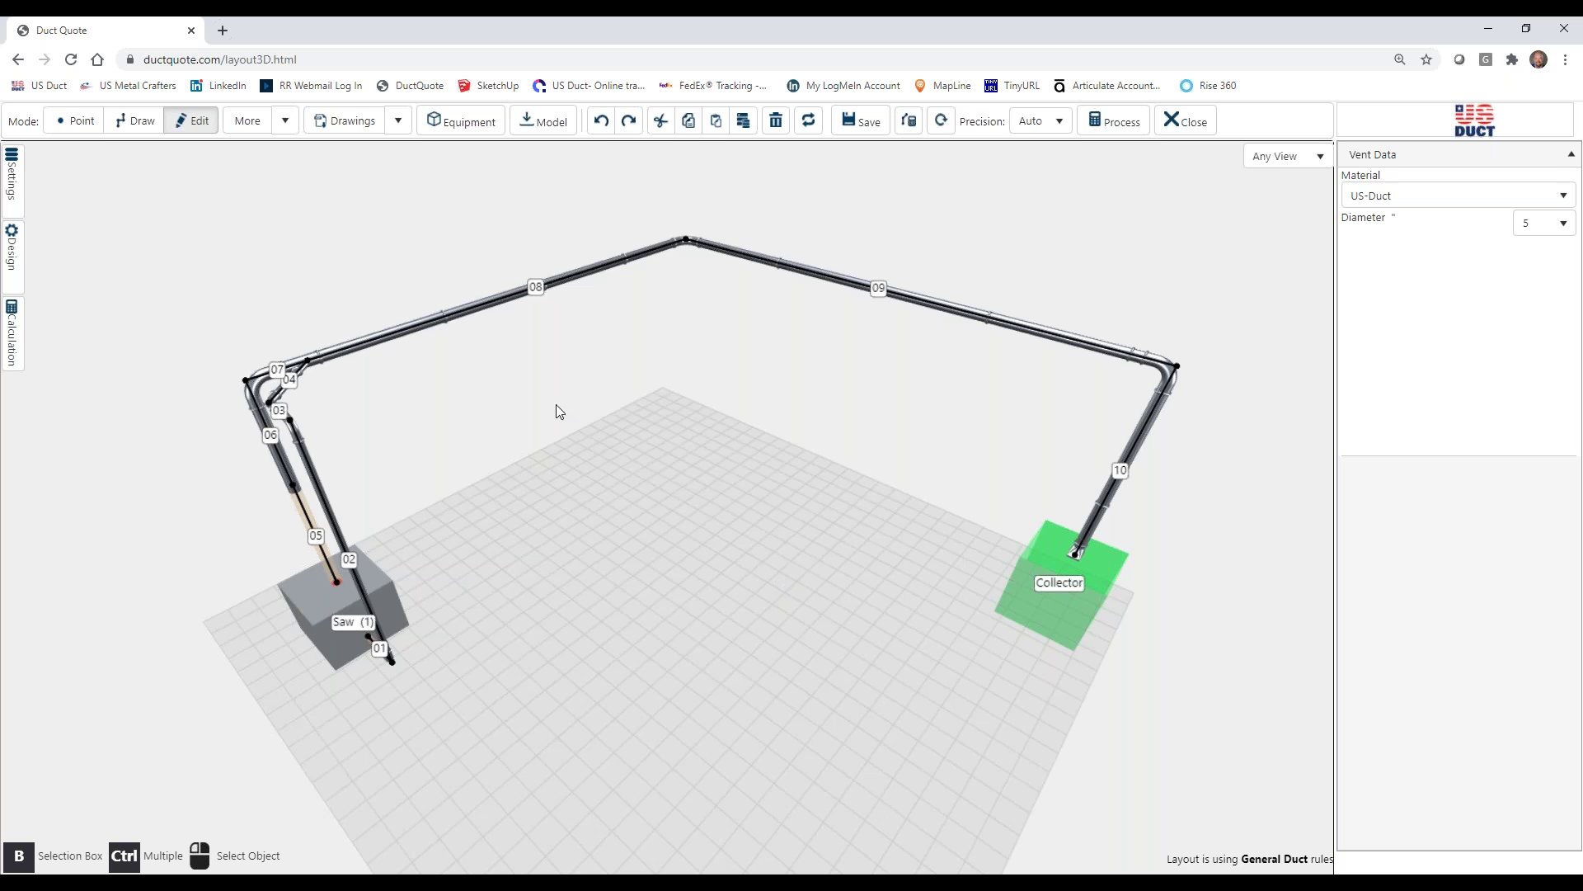
pyautogui.click(601, 121)
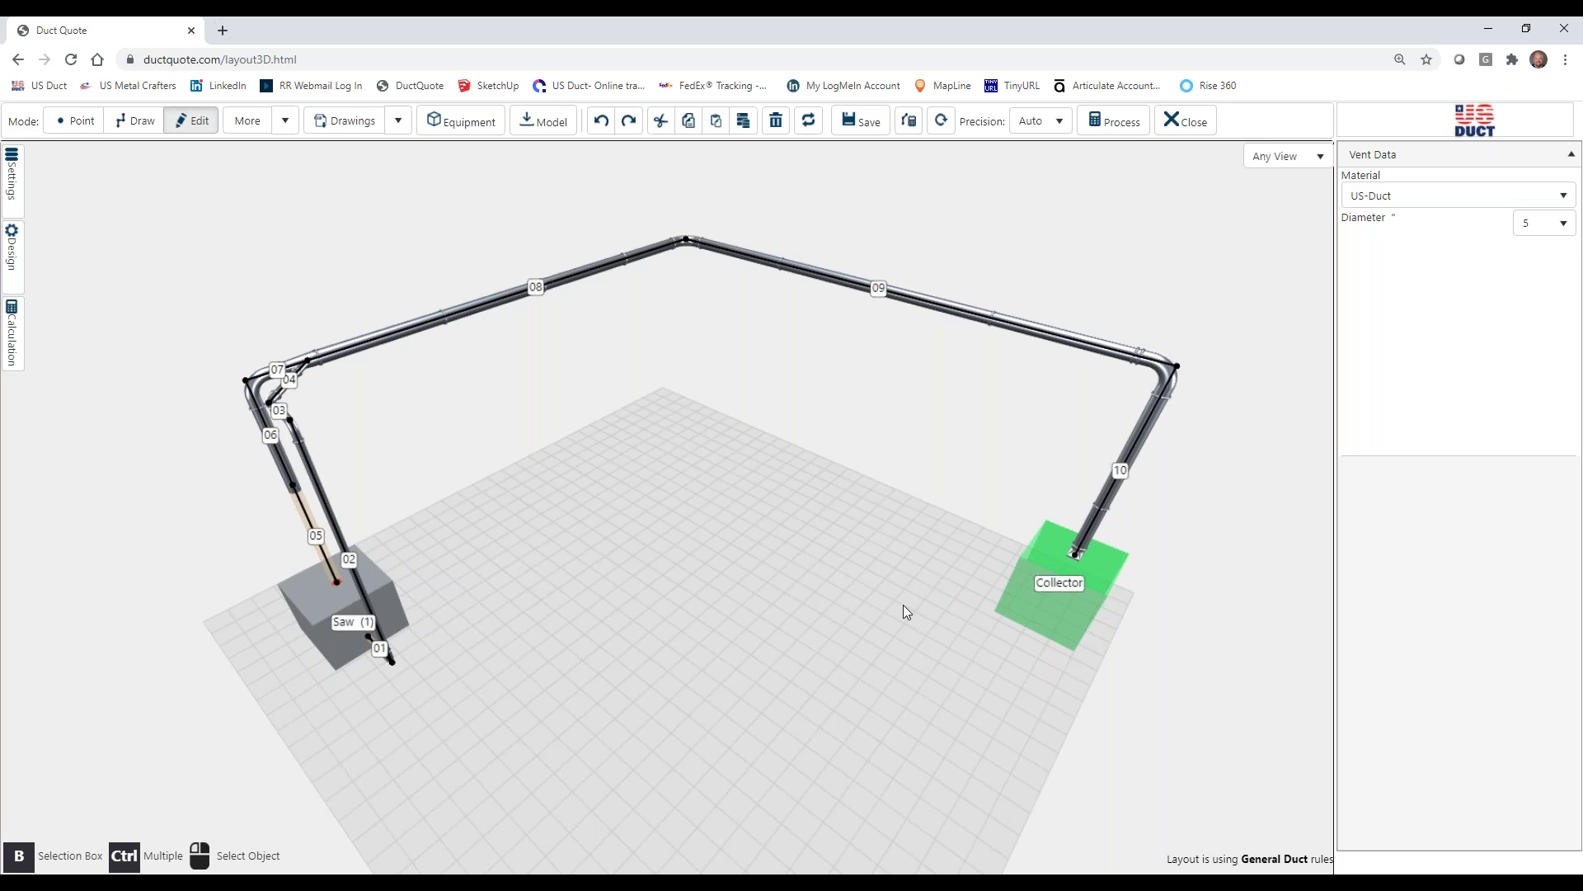
# - Select duct 09 and change its length from 22' to 23'
pyautogui.moveTo(903, 605); pyautogui.dragTo(874, 596)
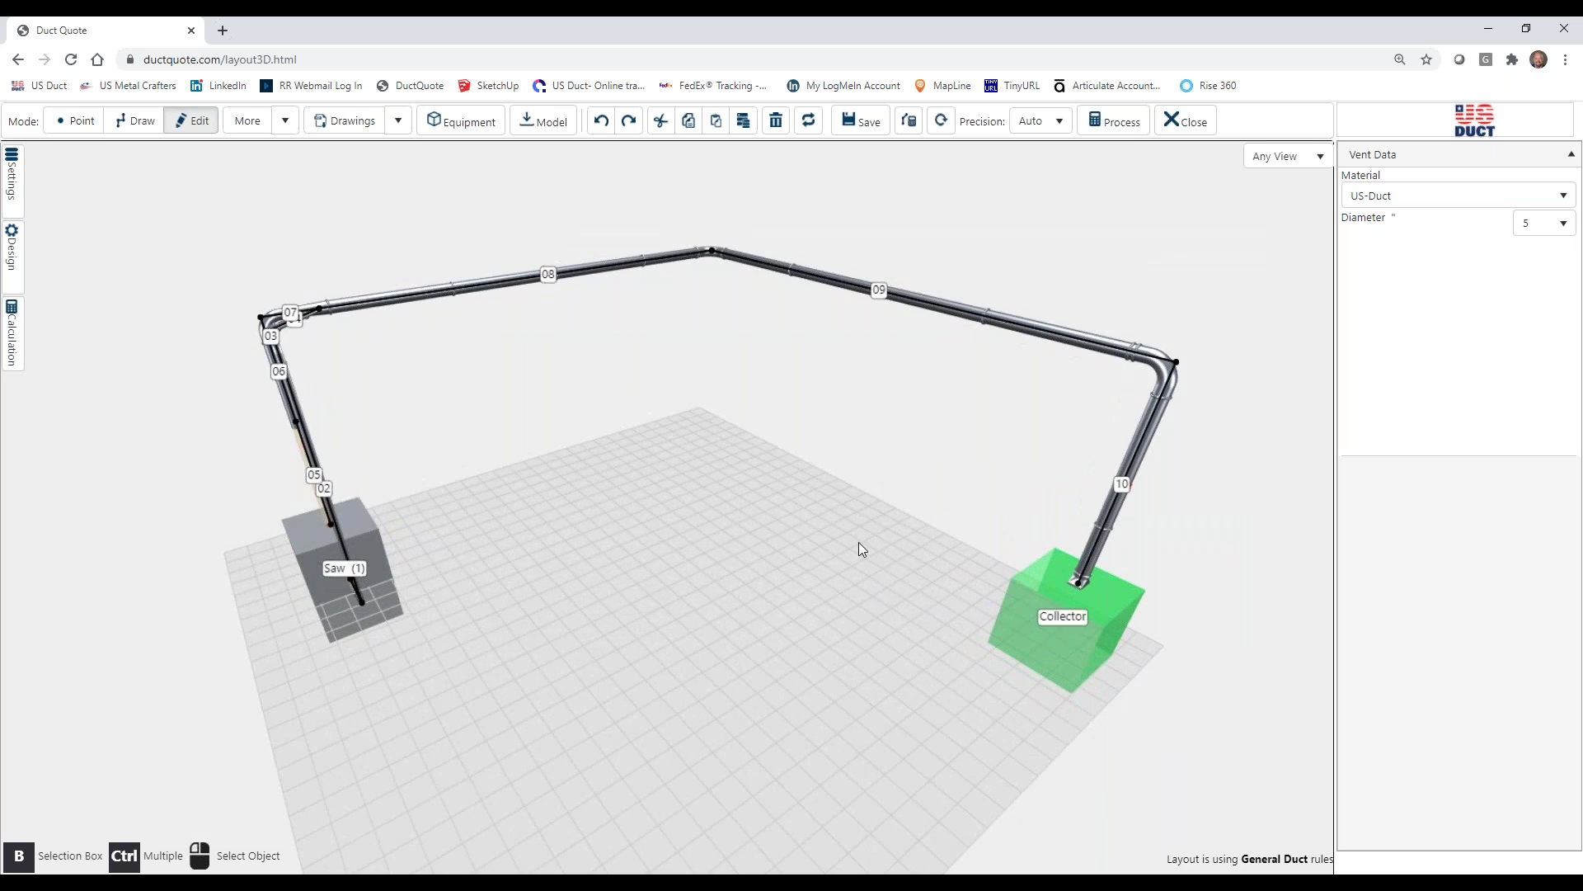
pyautogui.moveTo(858, 542); pyautogui.dragTo(828, 548)
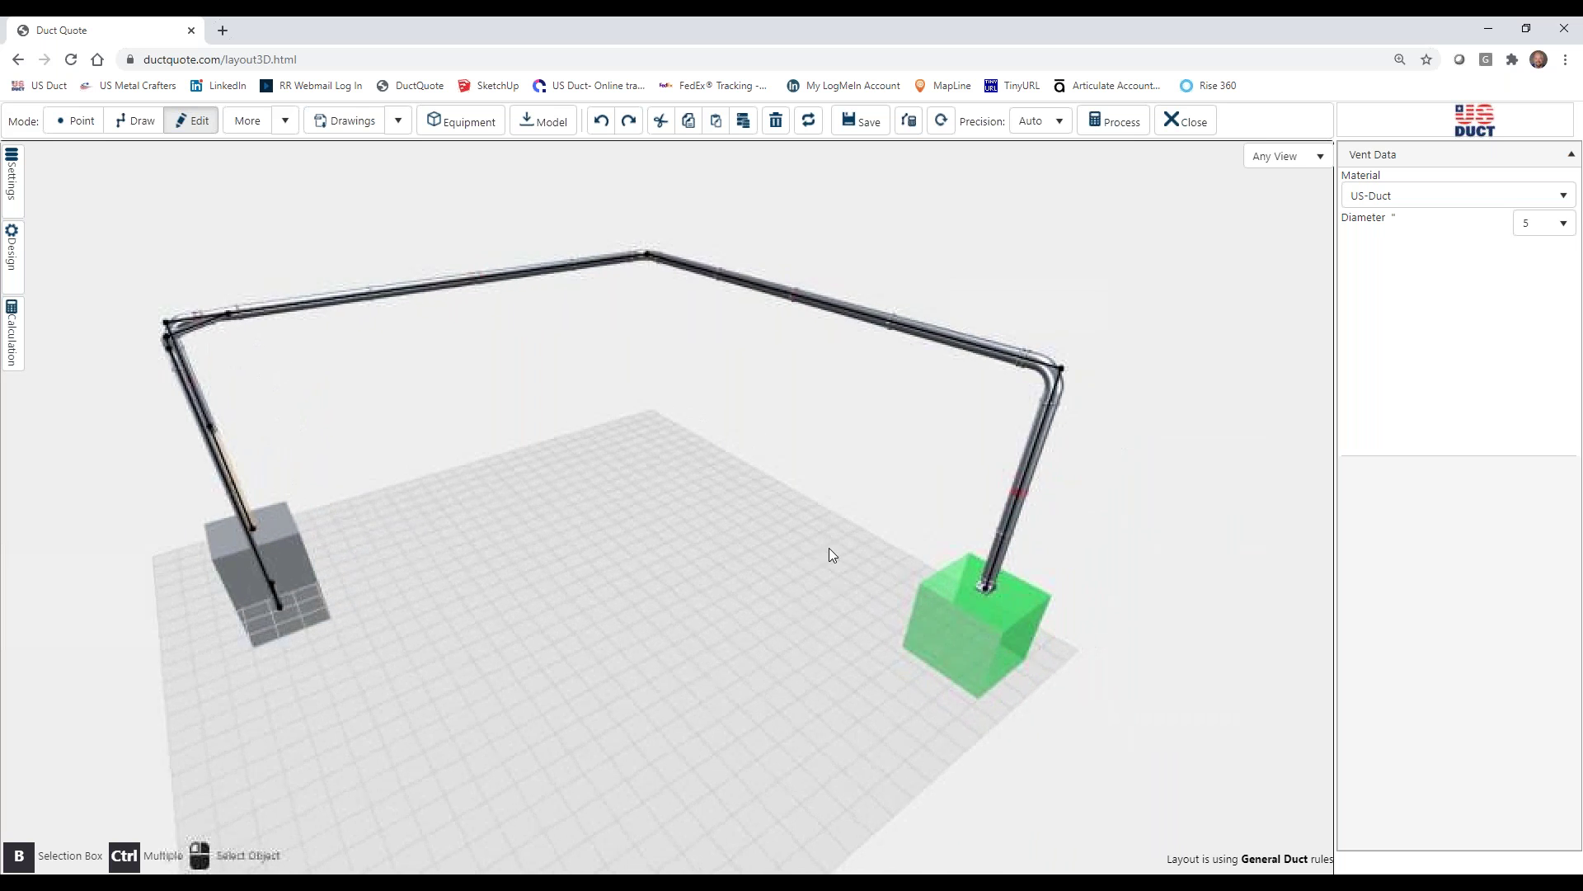
pyautogui.click(913, 335)
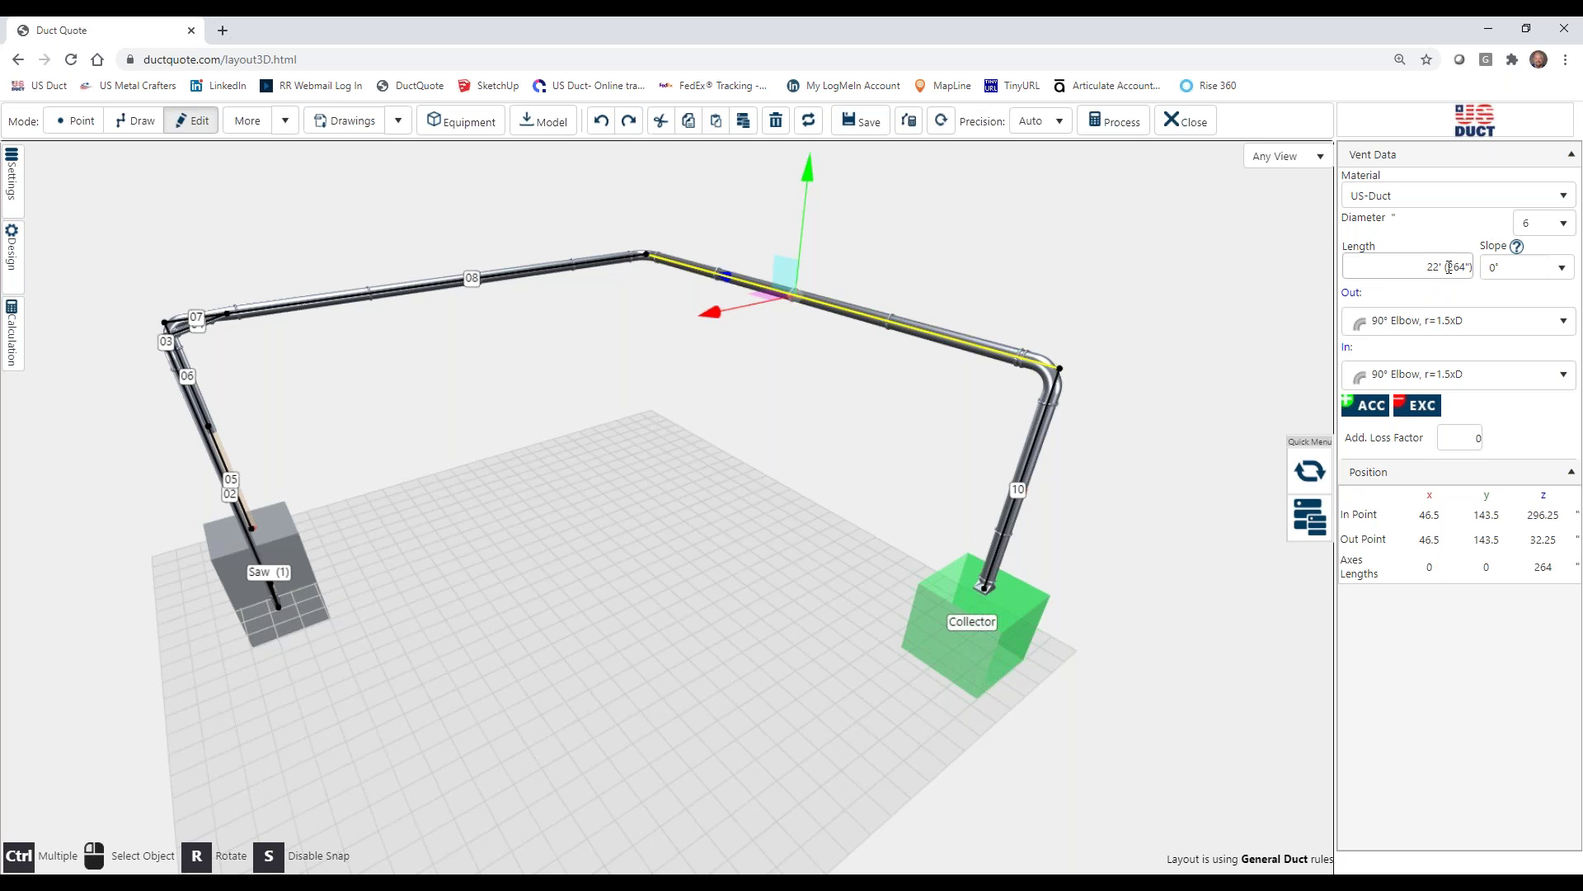
pyautogui.click(1421, 267)
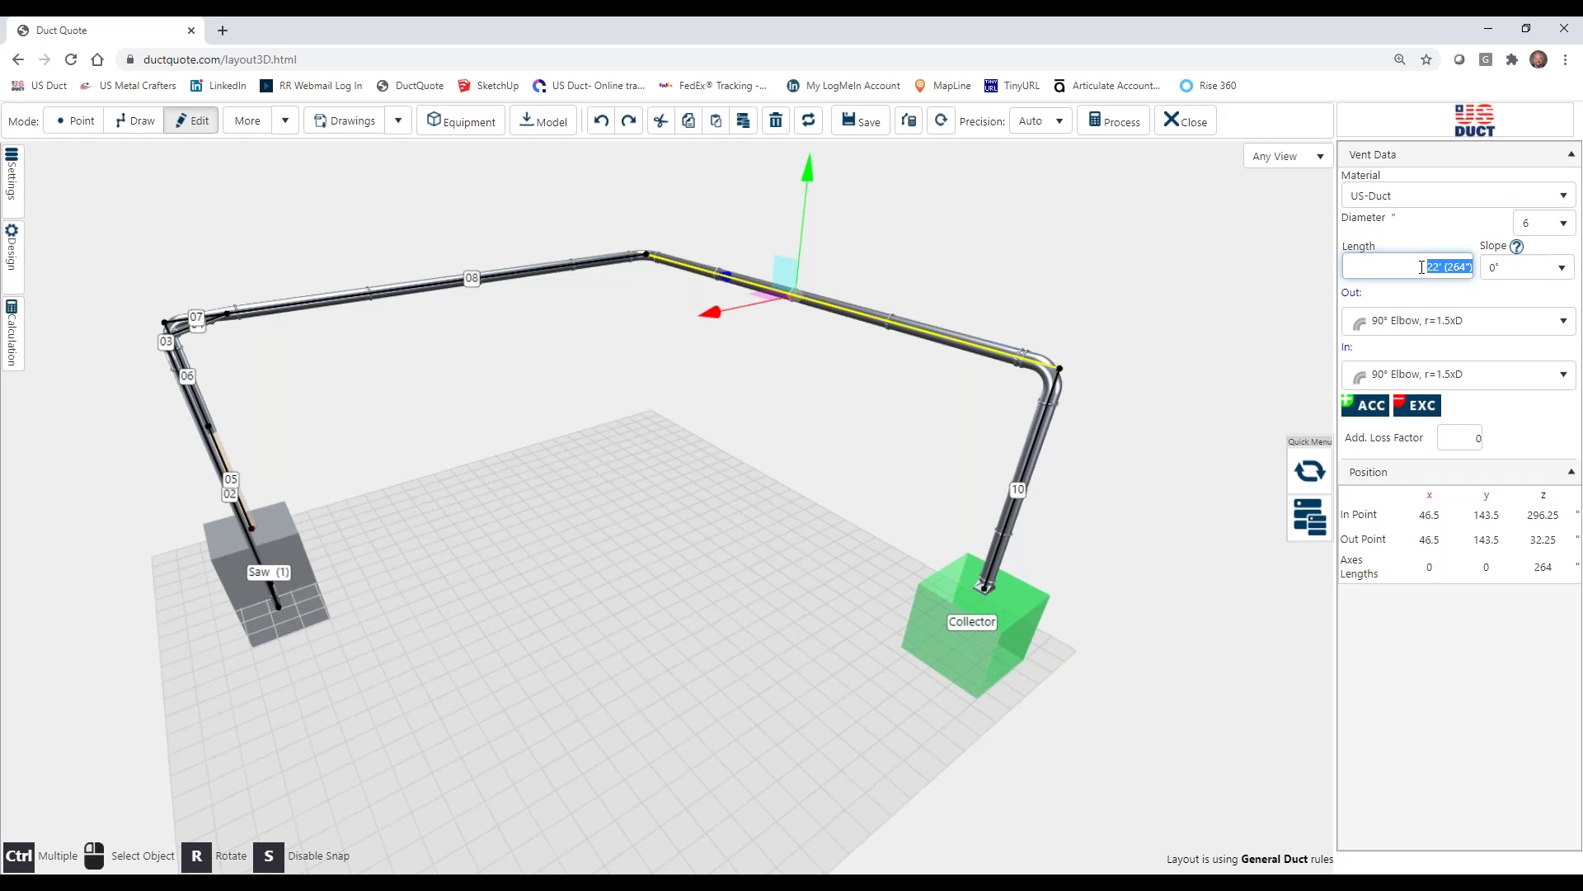
pyautogui.write('23')
pyautogui.press('Return')
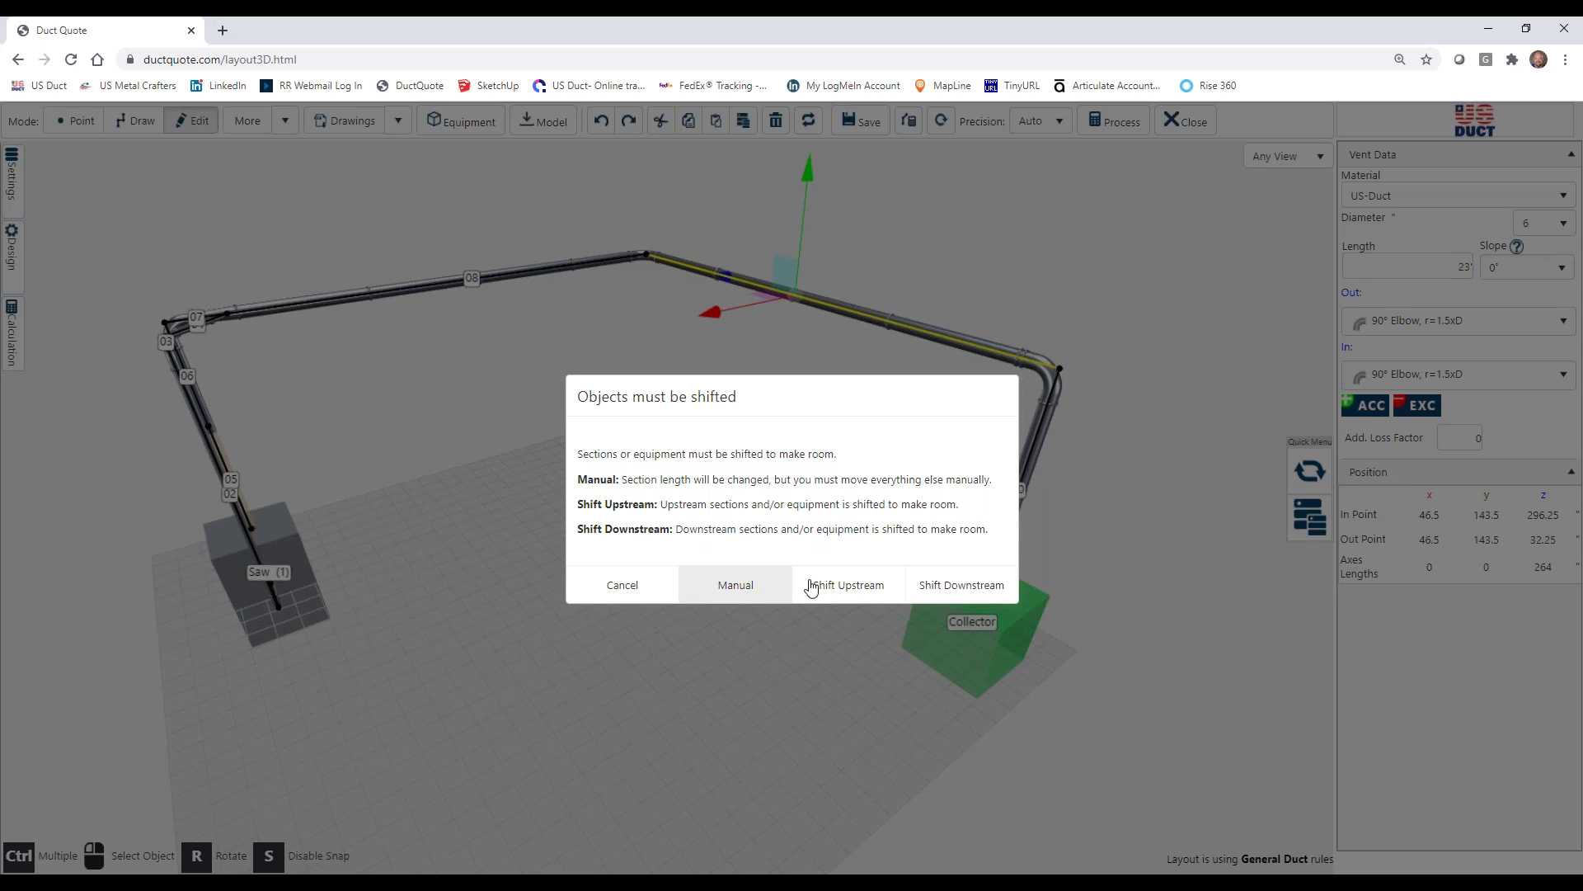
# - Shift downstream parts for the 23' length and move the Collector to z 20.25
pyautogui.click(958, 590)
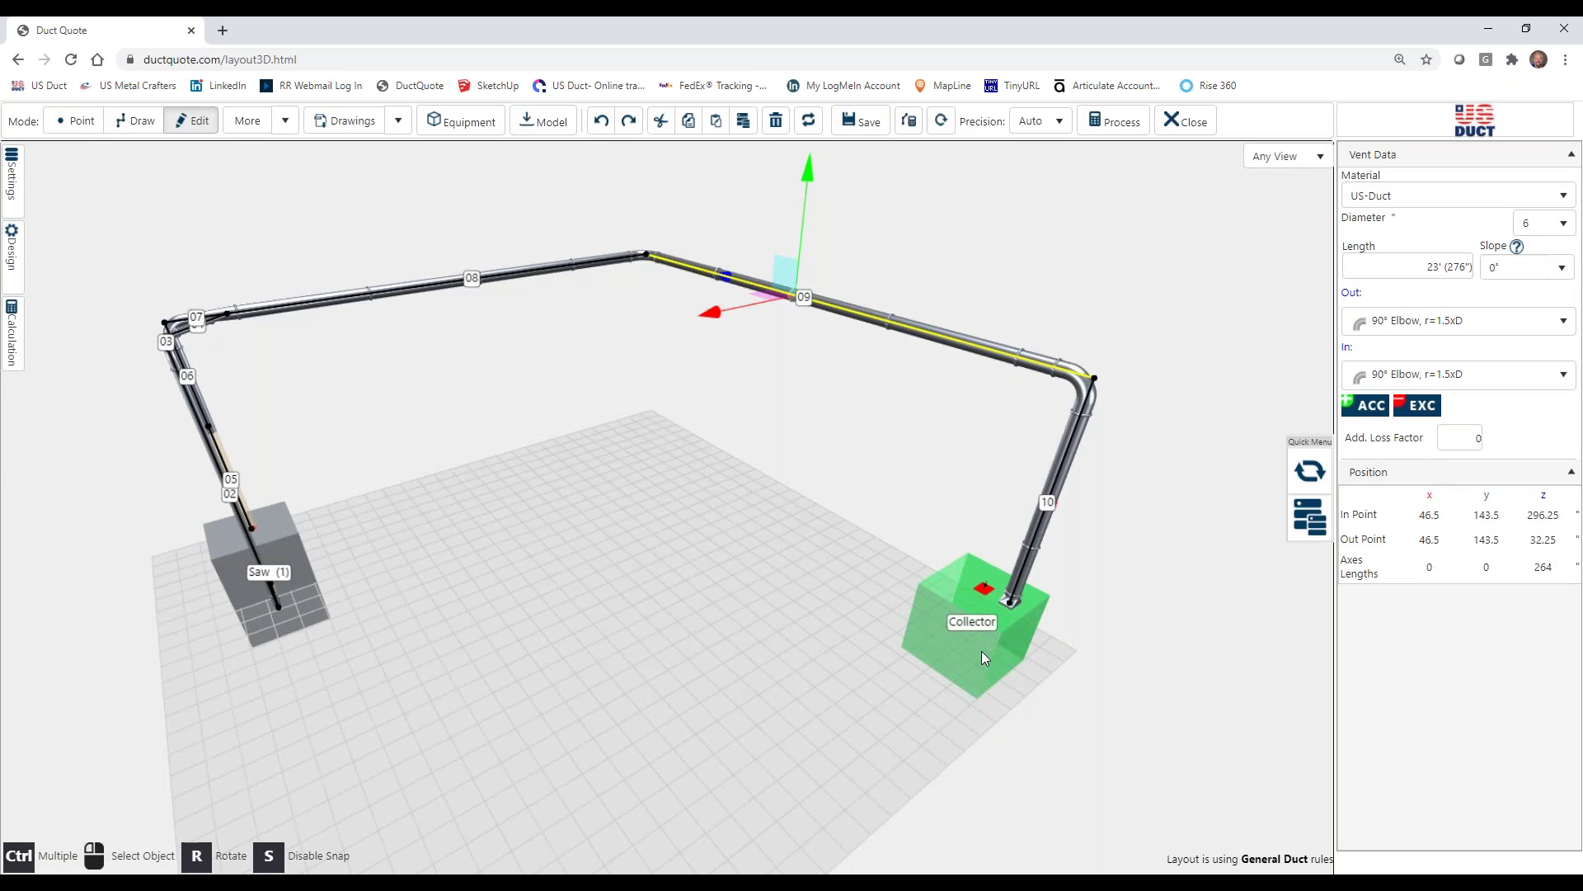
pyautogui.click(981, 656)
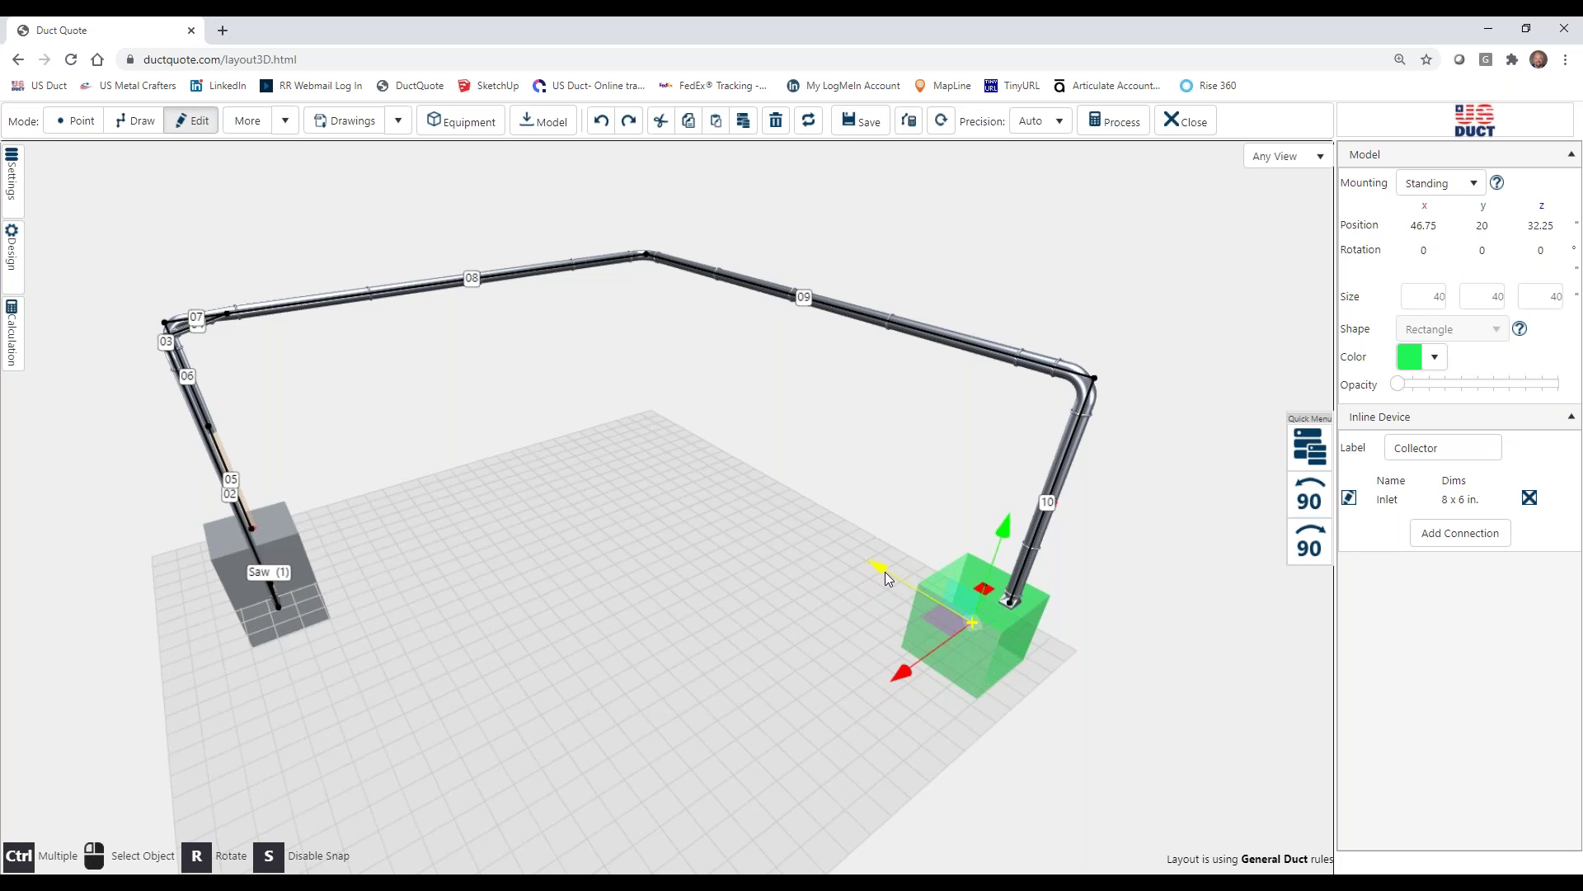
pyautogui.moveTo(884, 573); pyautogui.dragTo(899, 594)
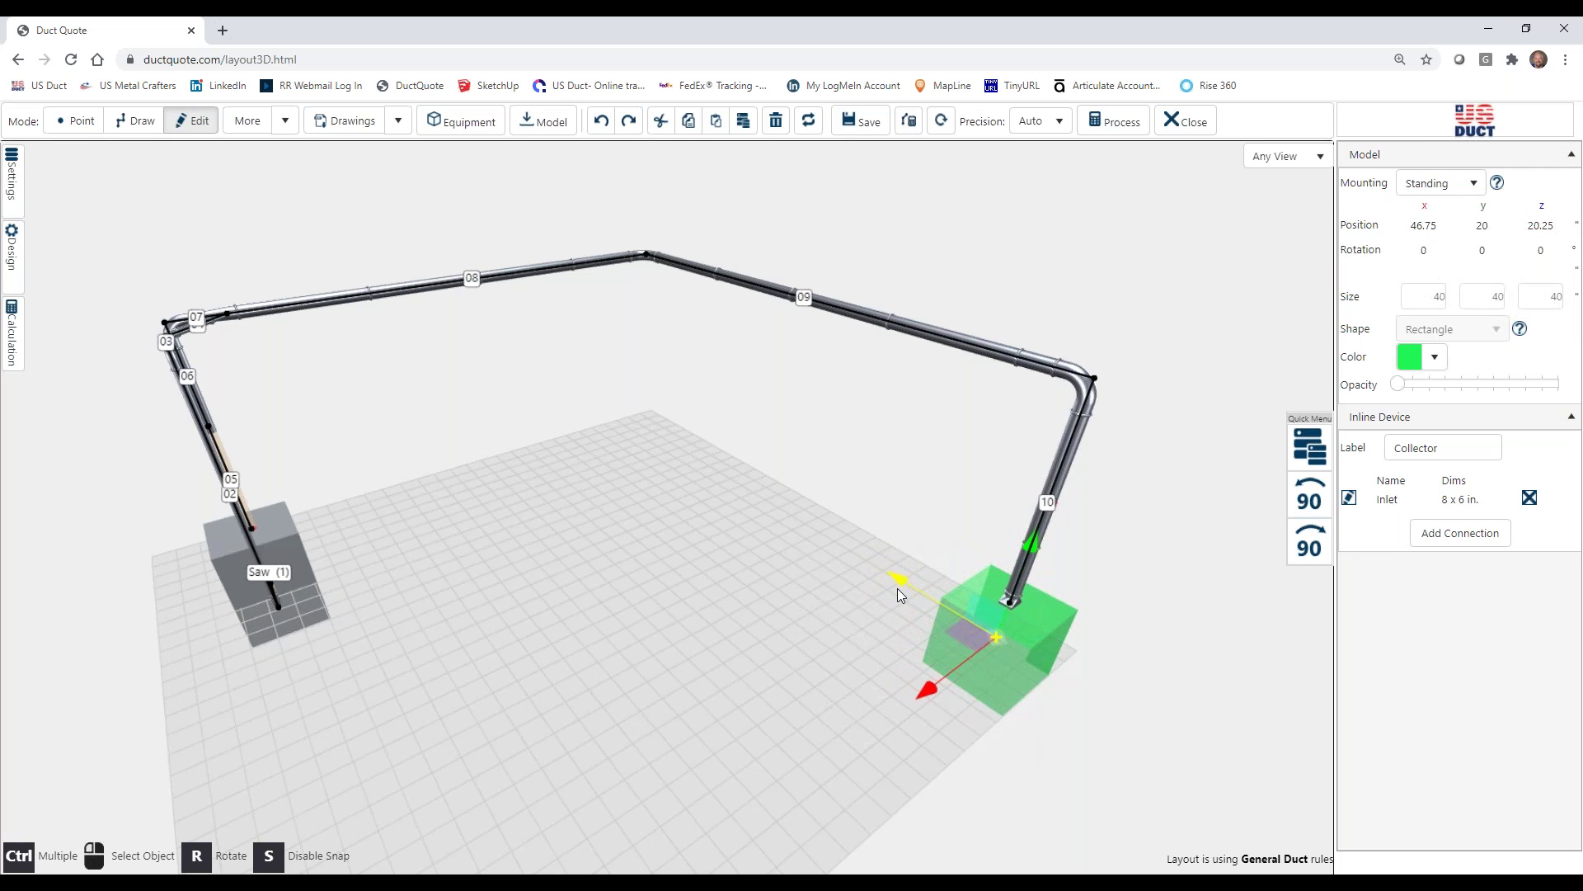
pyautogui.click(1012, 588)
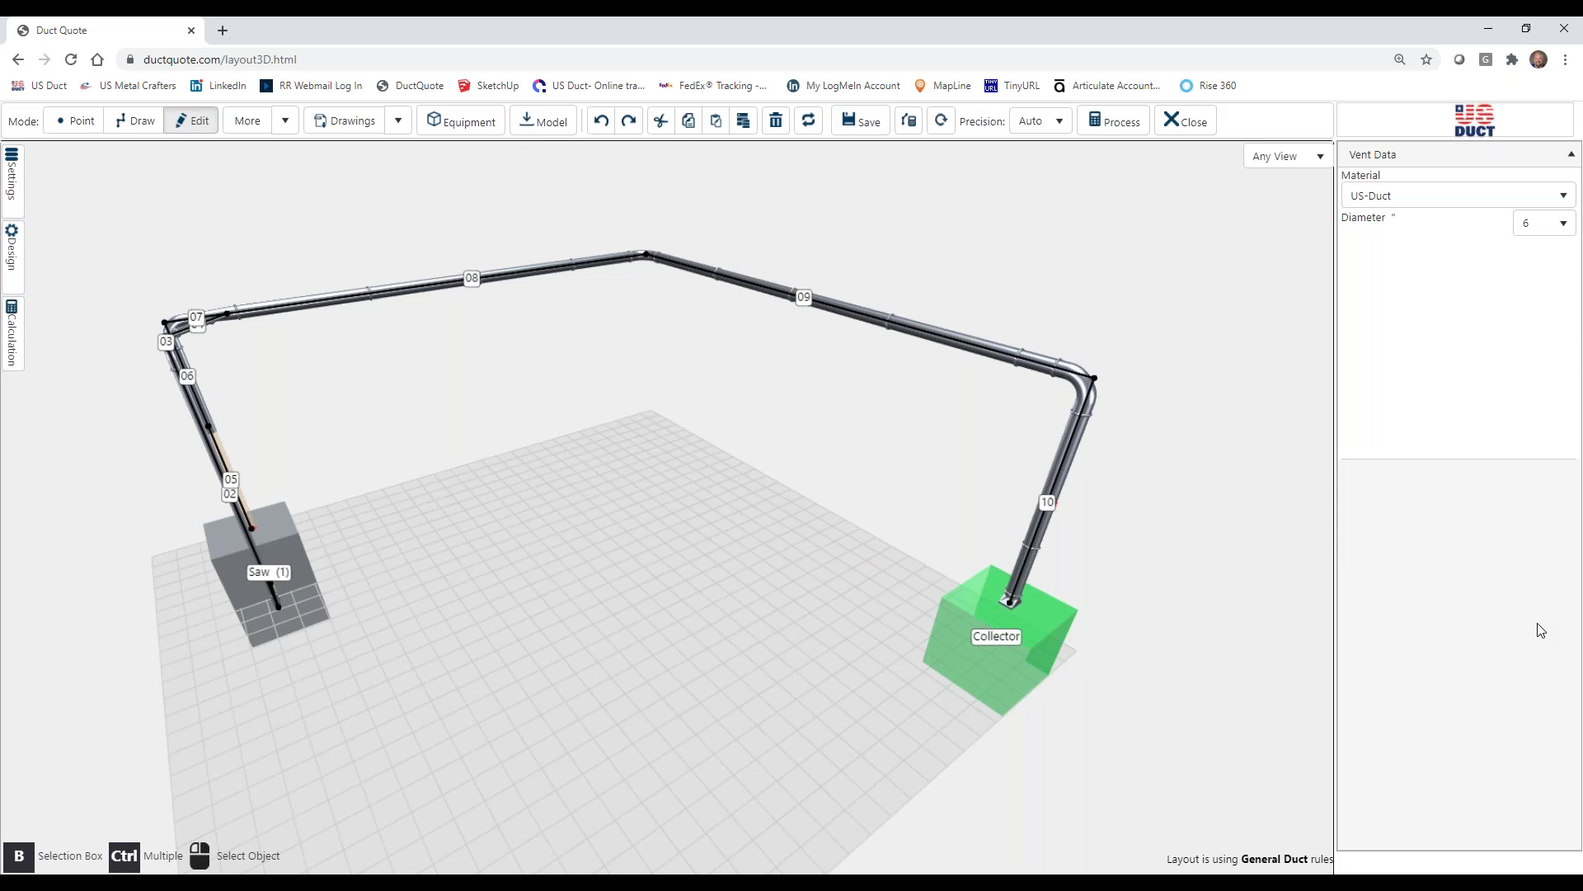
pyautogui.moveTo(810, 614); pyautogui.dragTo(668, 569)
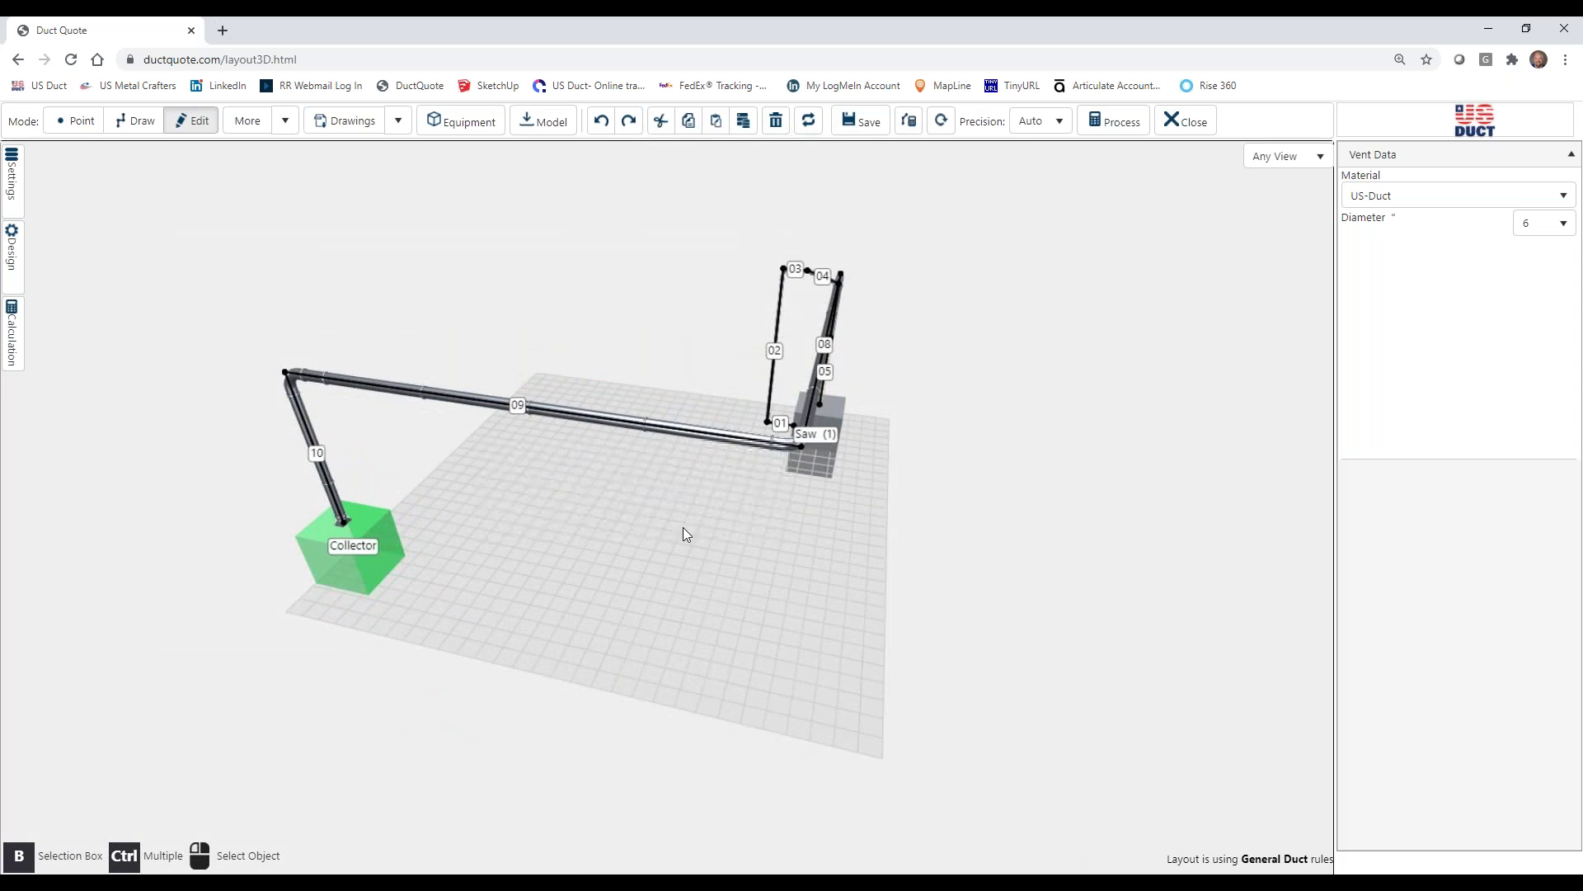
# - Drag duct 09 to x -24.5 and choose a 1/4"/ft slope for it
pyautogui.click(675, 430)
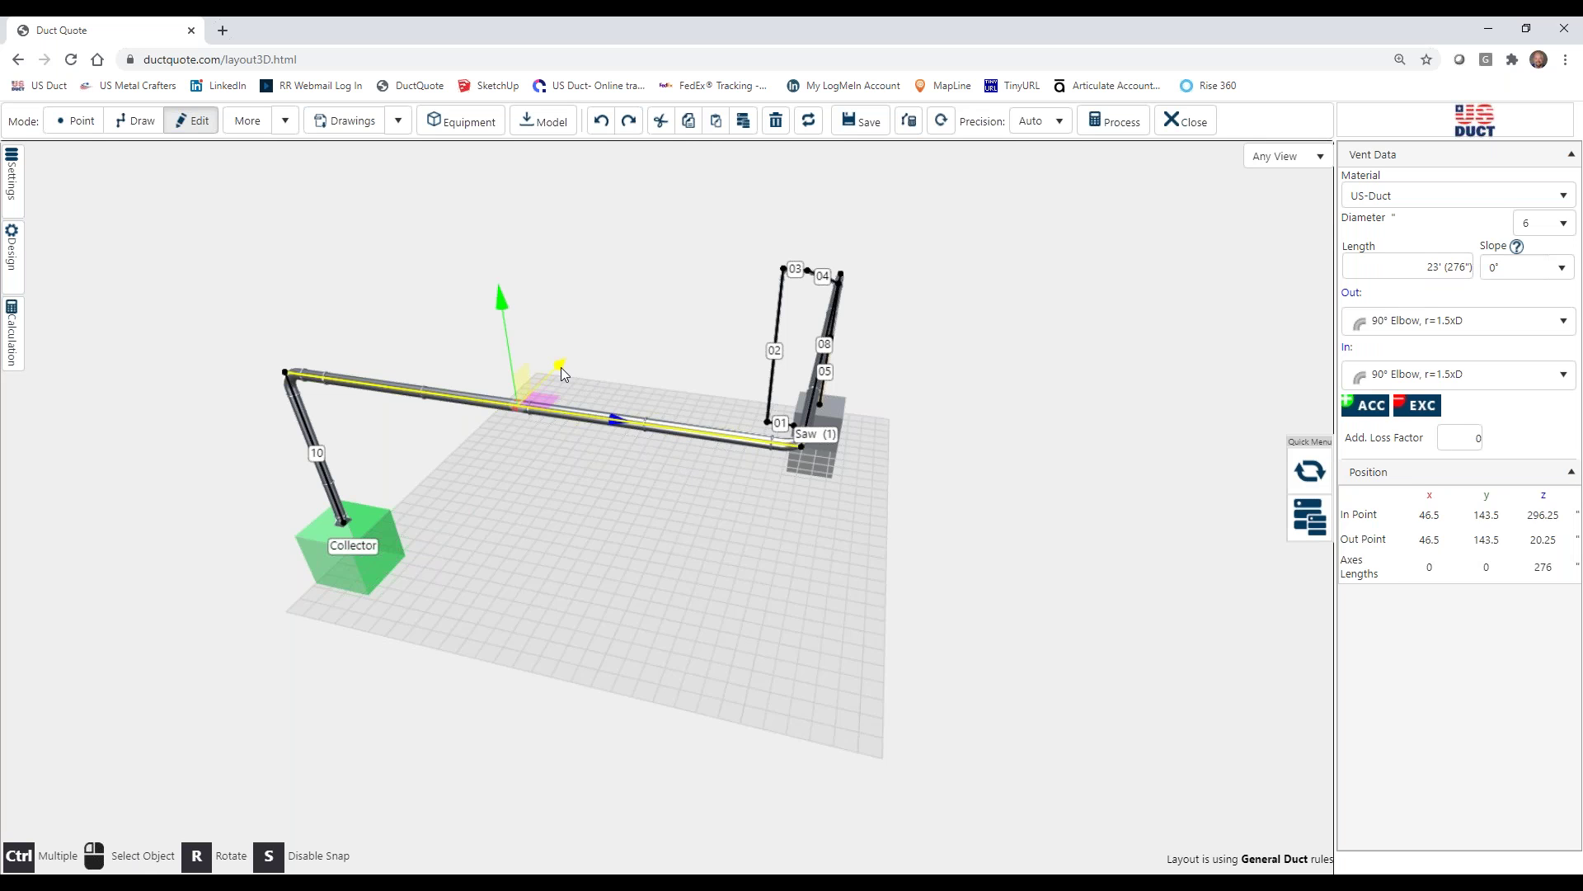
pyautogui.moveTo(561, 368); pyautogui.dragTo(700, 400)
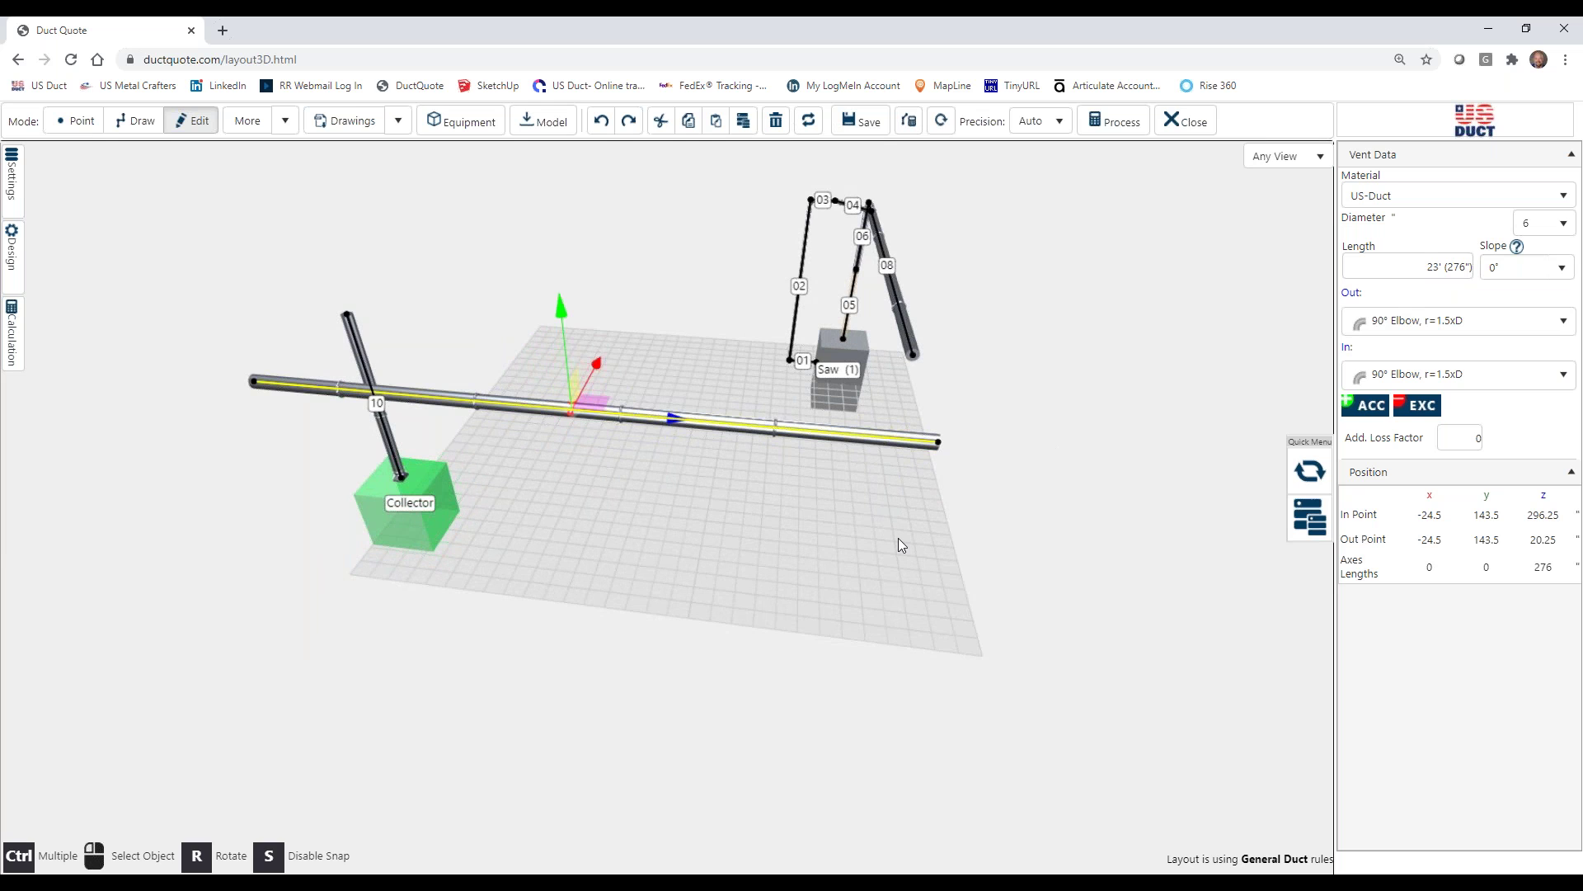
pyautogui.click(1562, 272)
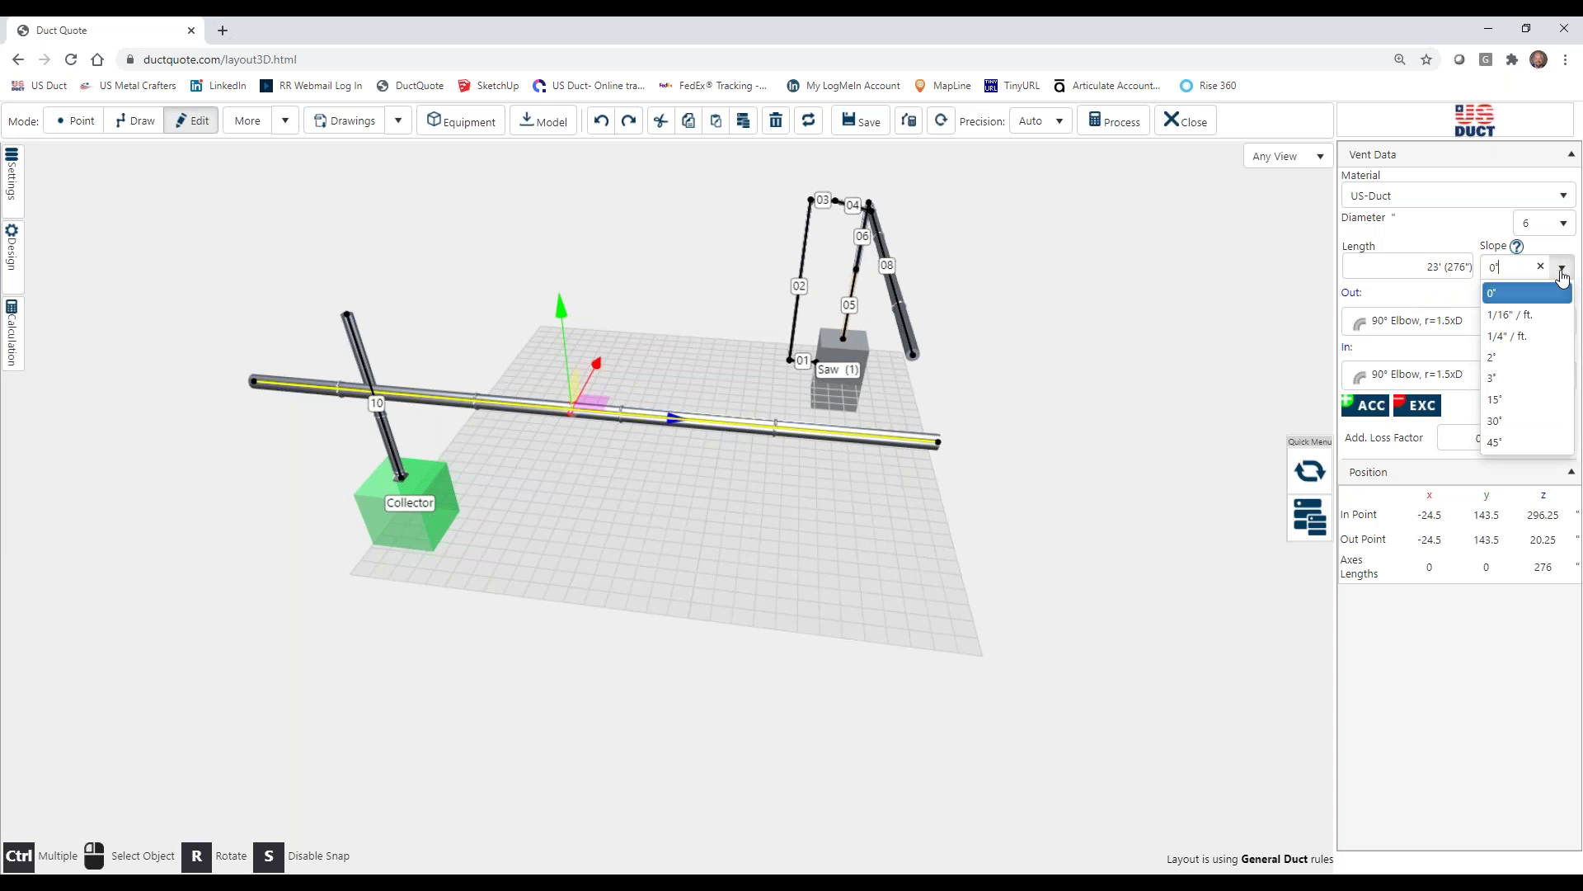
pyautogui.click(1530, 337)
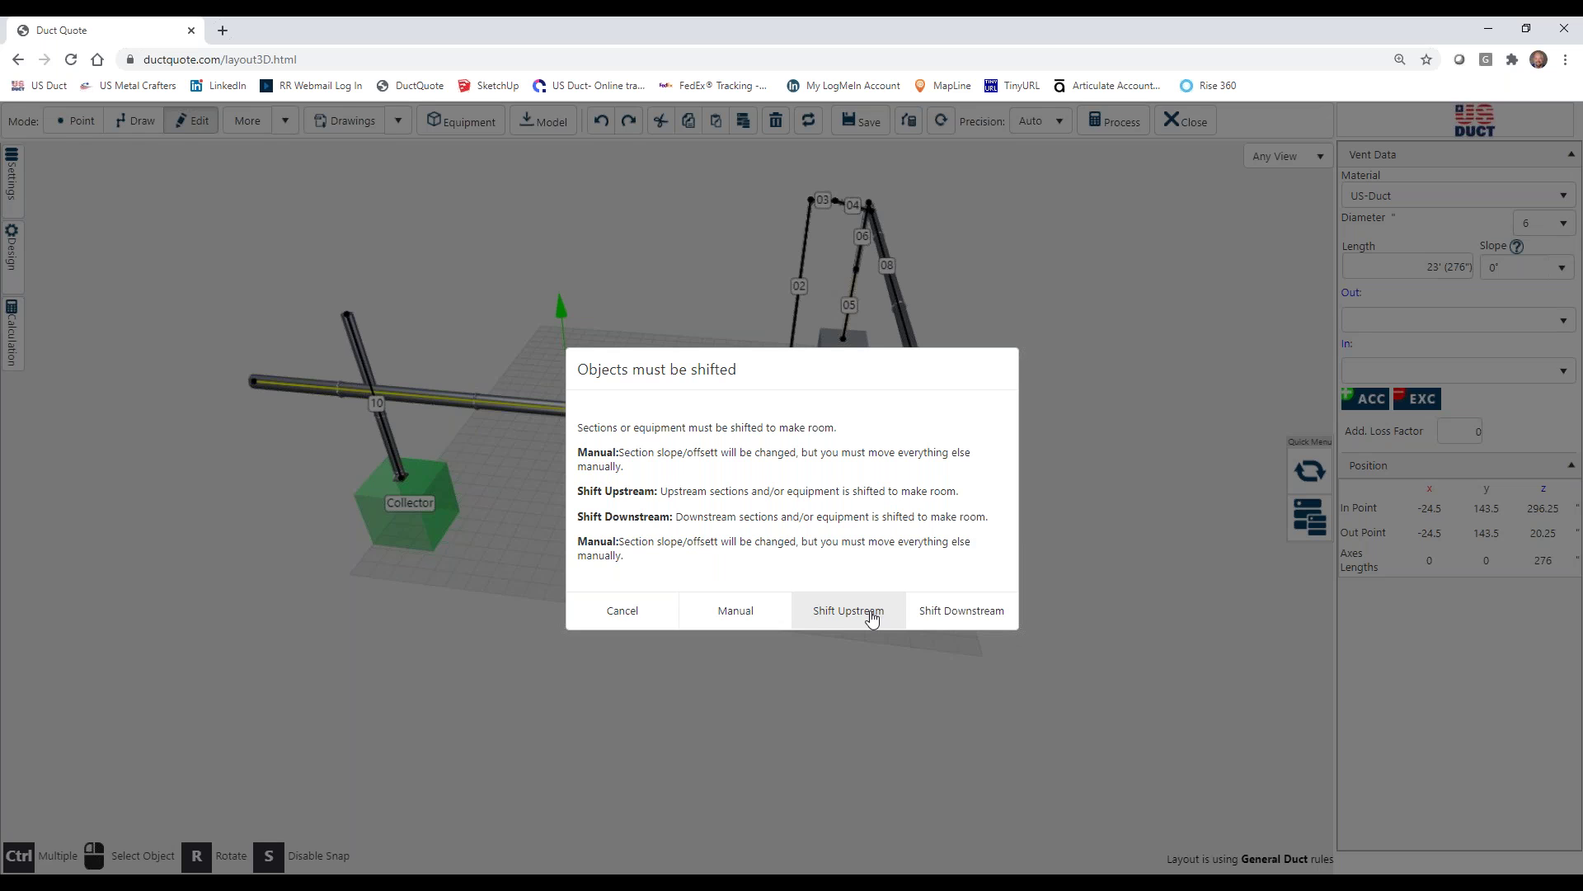
# - Shift downstream parts so duct 09 drops from 12'5¼" to 11'11½", then return to Edit mode
pyautogui.click(959, 611)
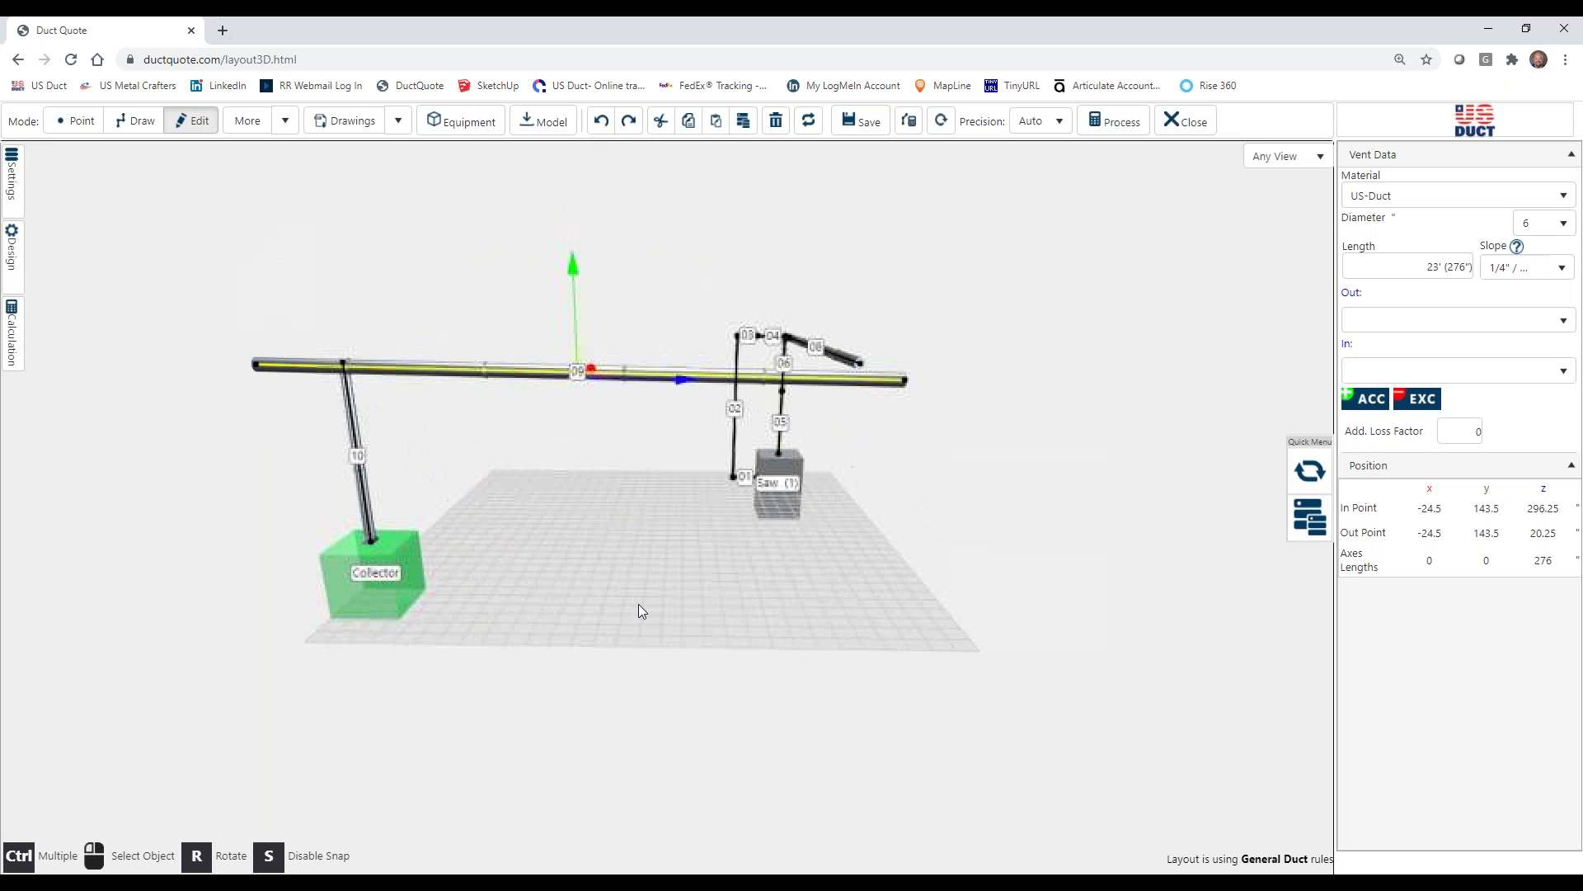
pyautogui.click(639, 602)
pyautogui.click(131, 124)
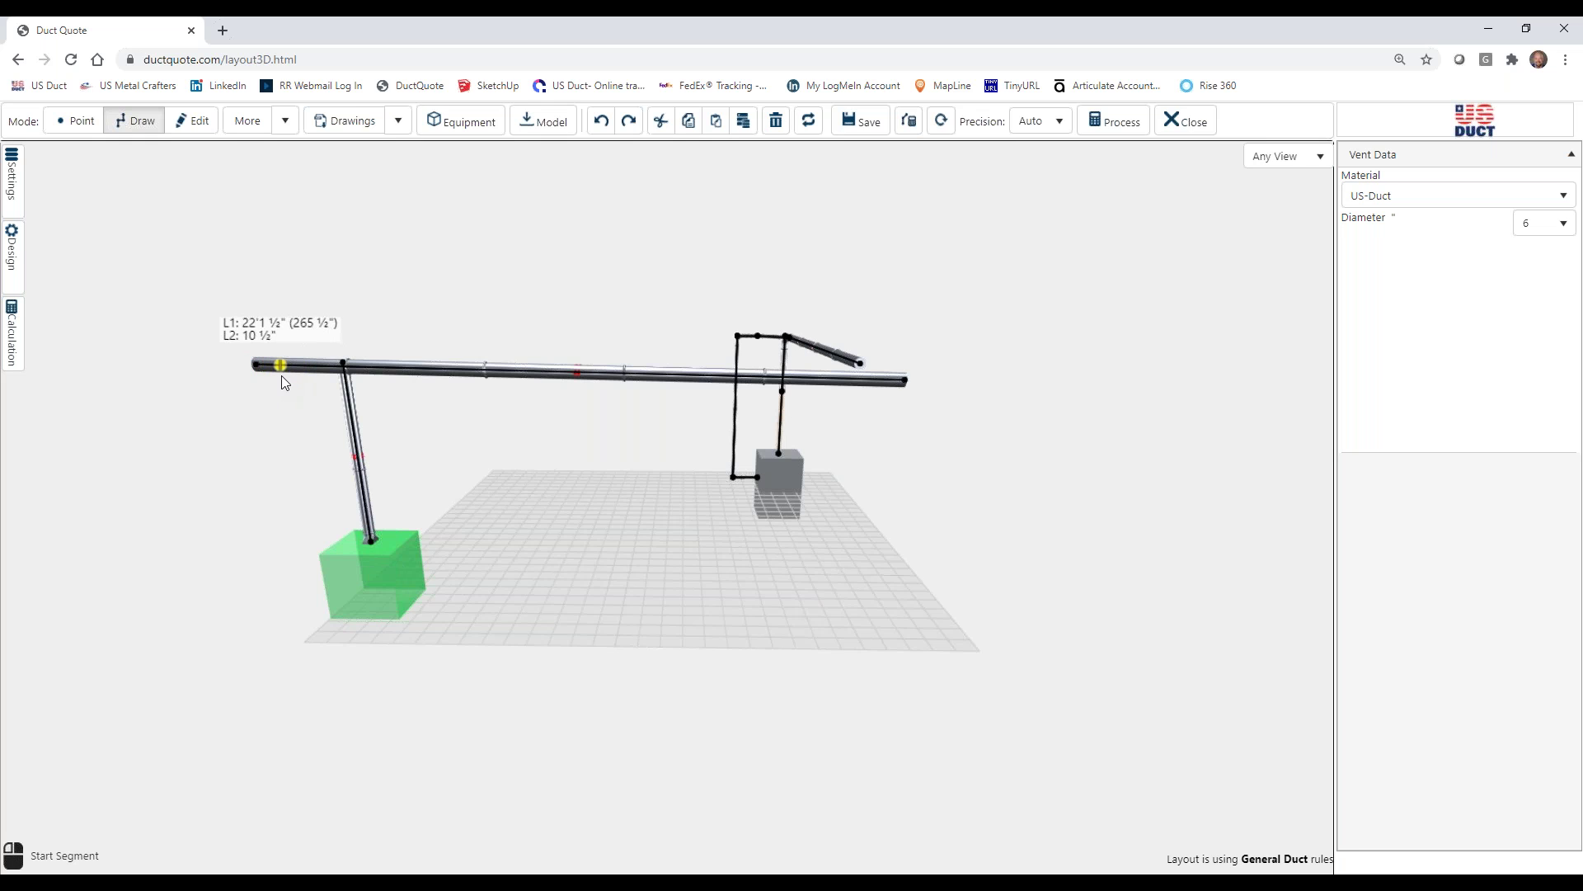
pyautogui.click(178, 137)
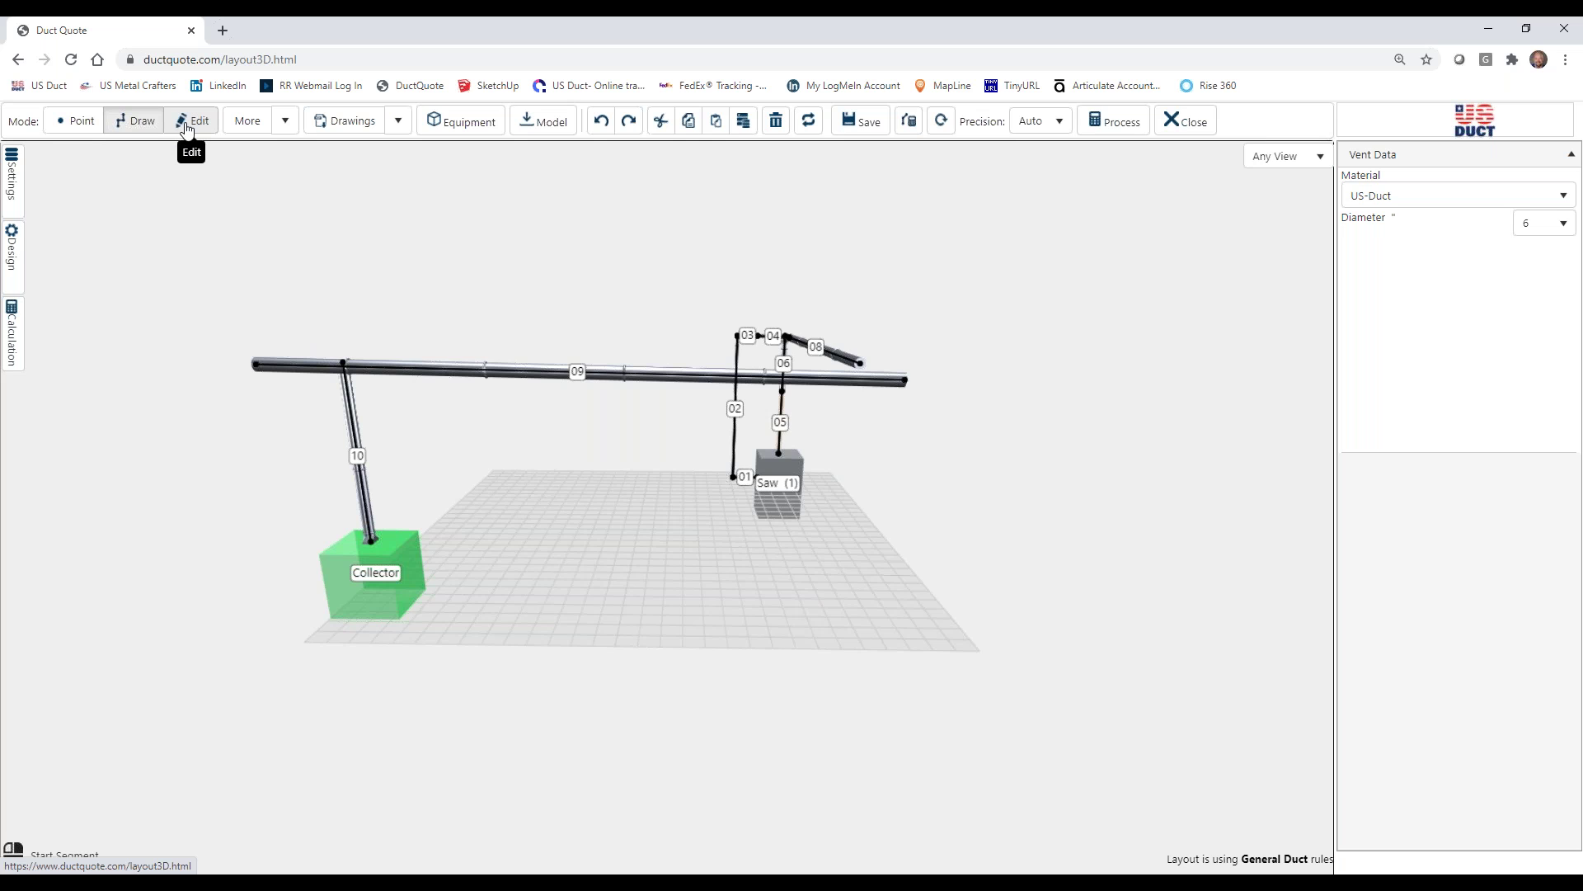
# - Give duct 09 a 30° slope, shifting downstream parts to fit
pyautogui.click(637, 383)
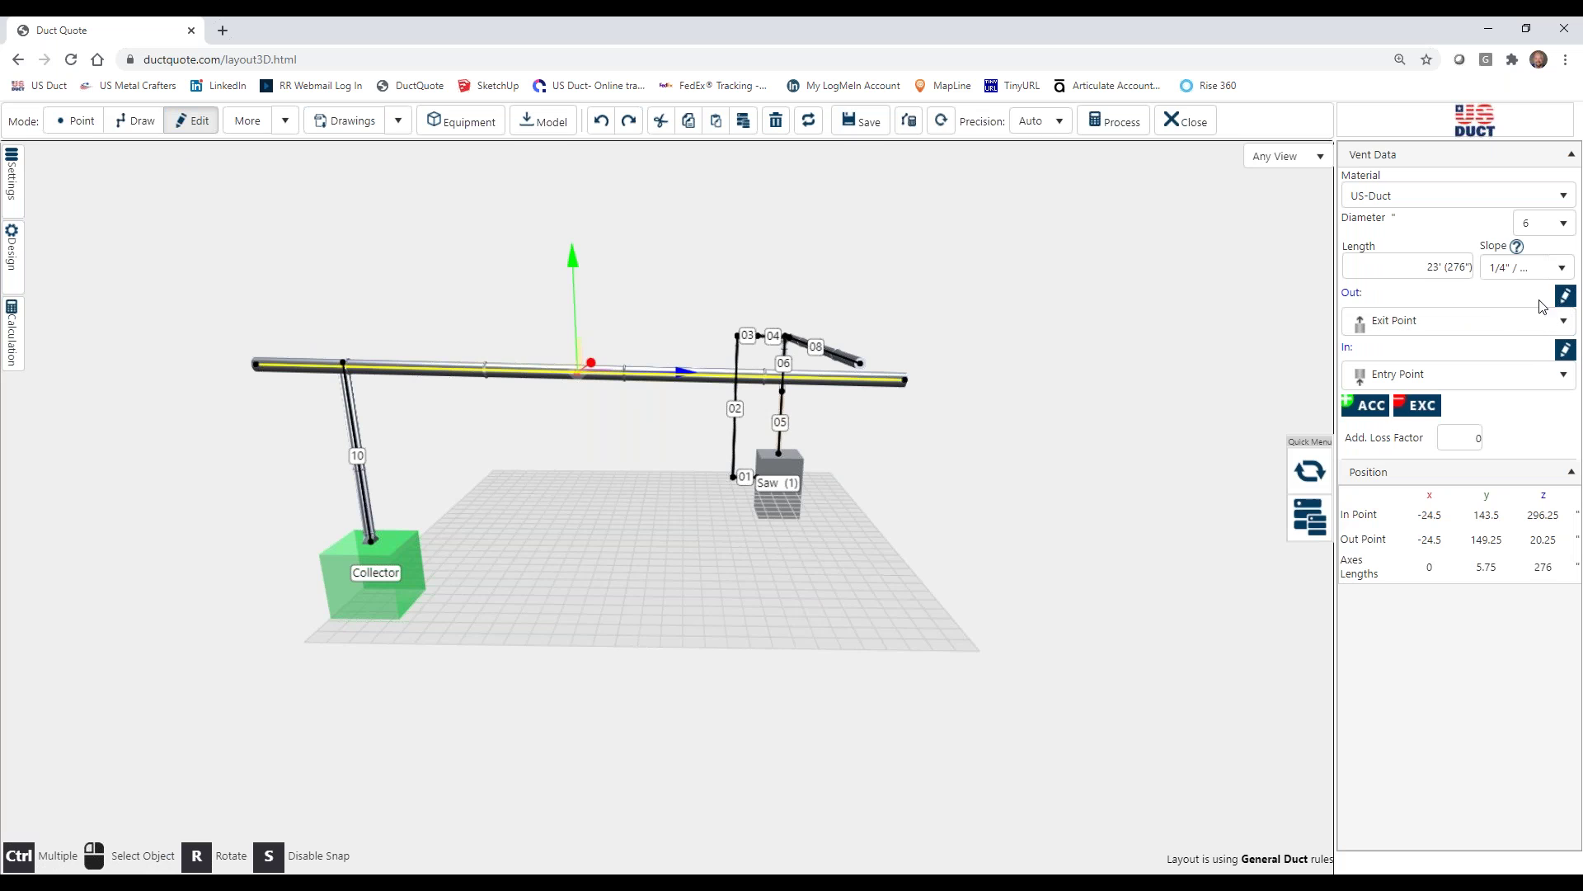
pyautogui.click(1561, 269)
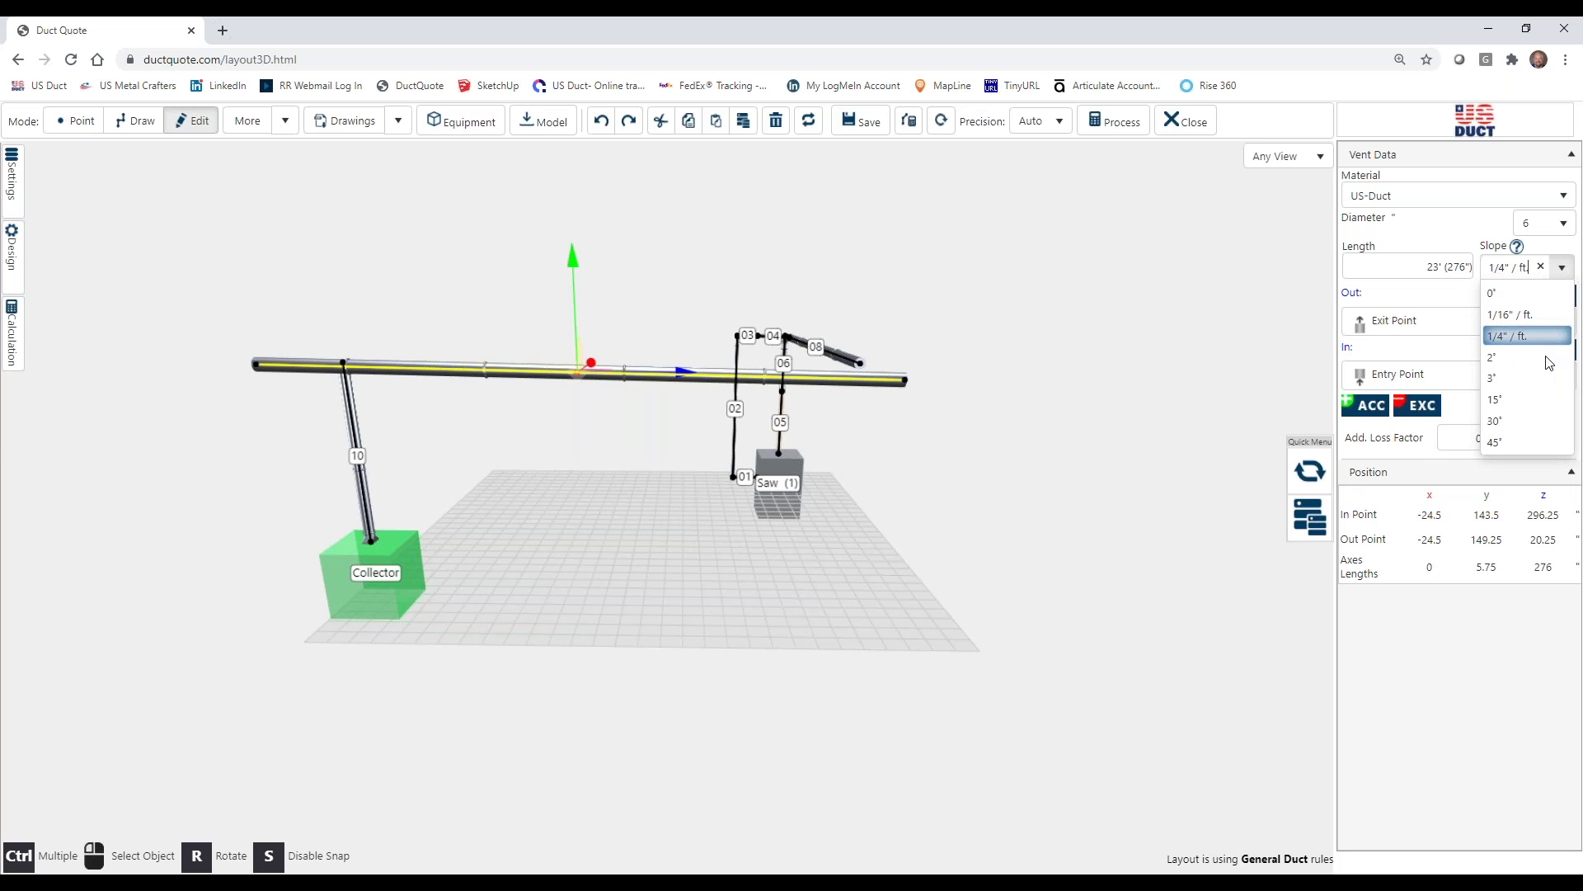
pyautogui.click(1499, 423)
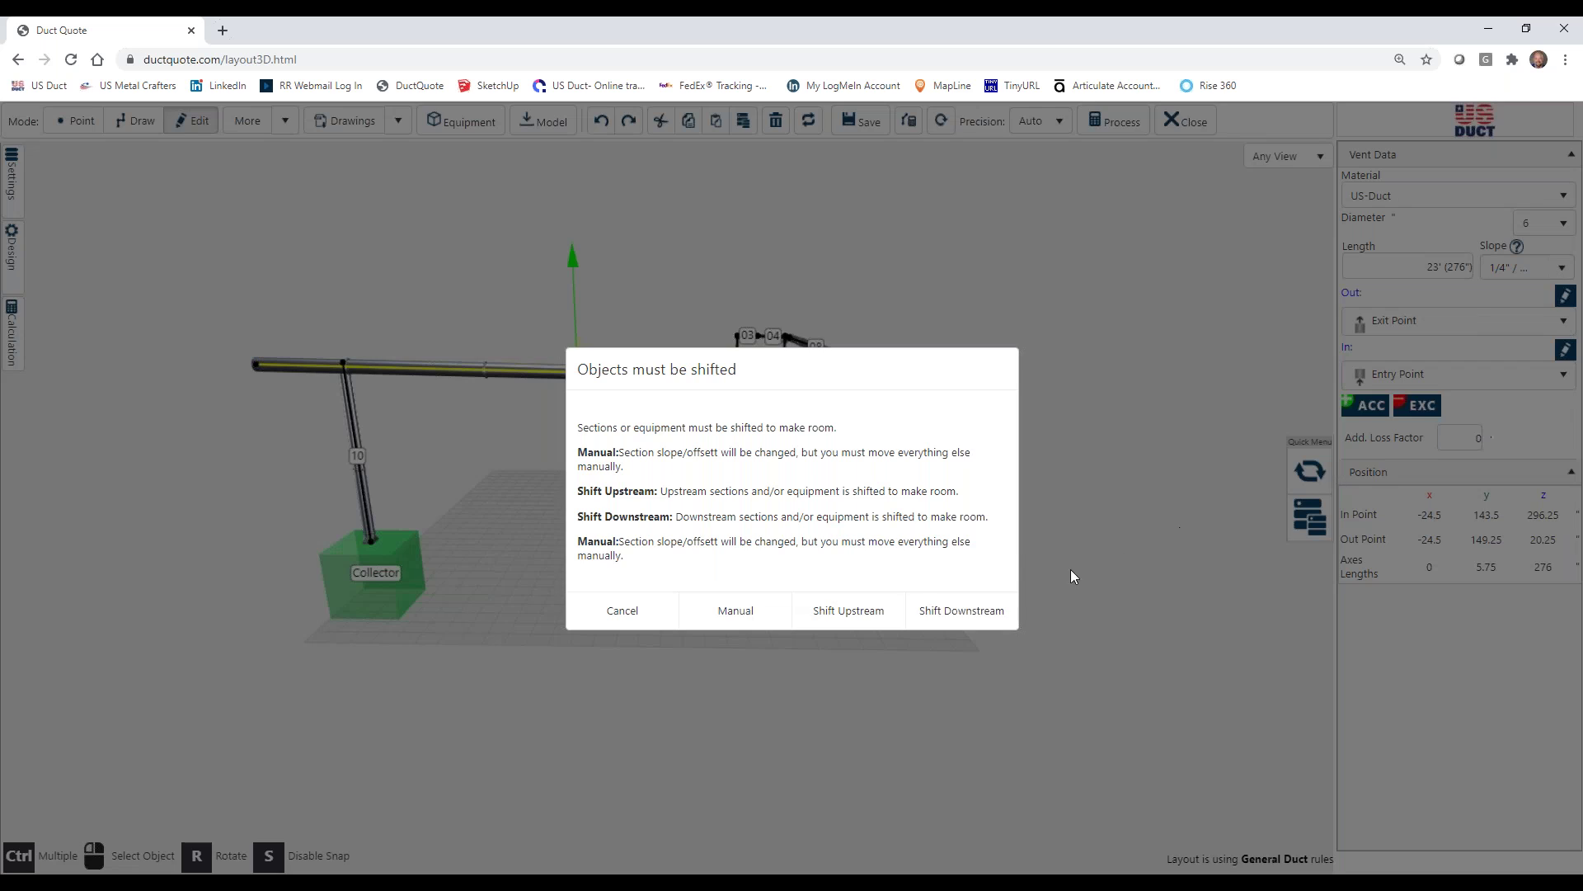
pyautogui.click(961, 614)
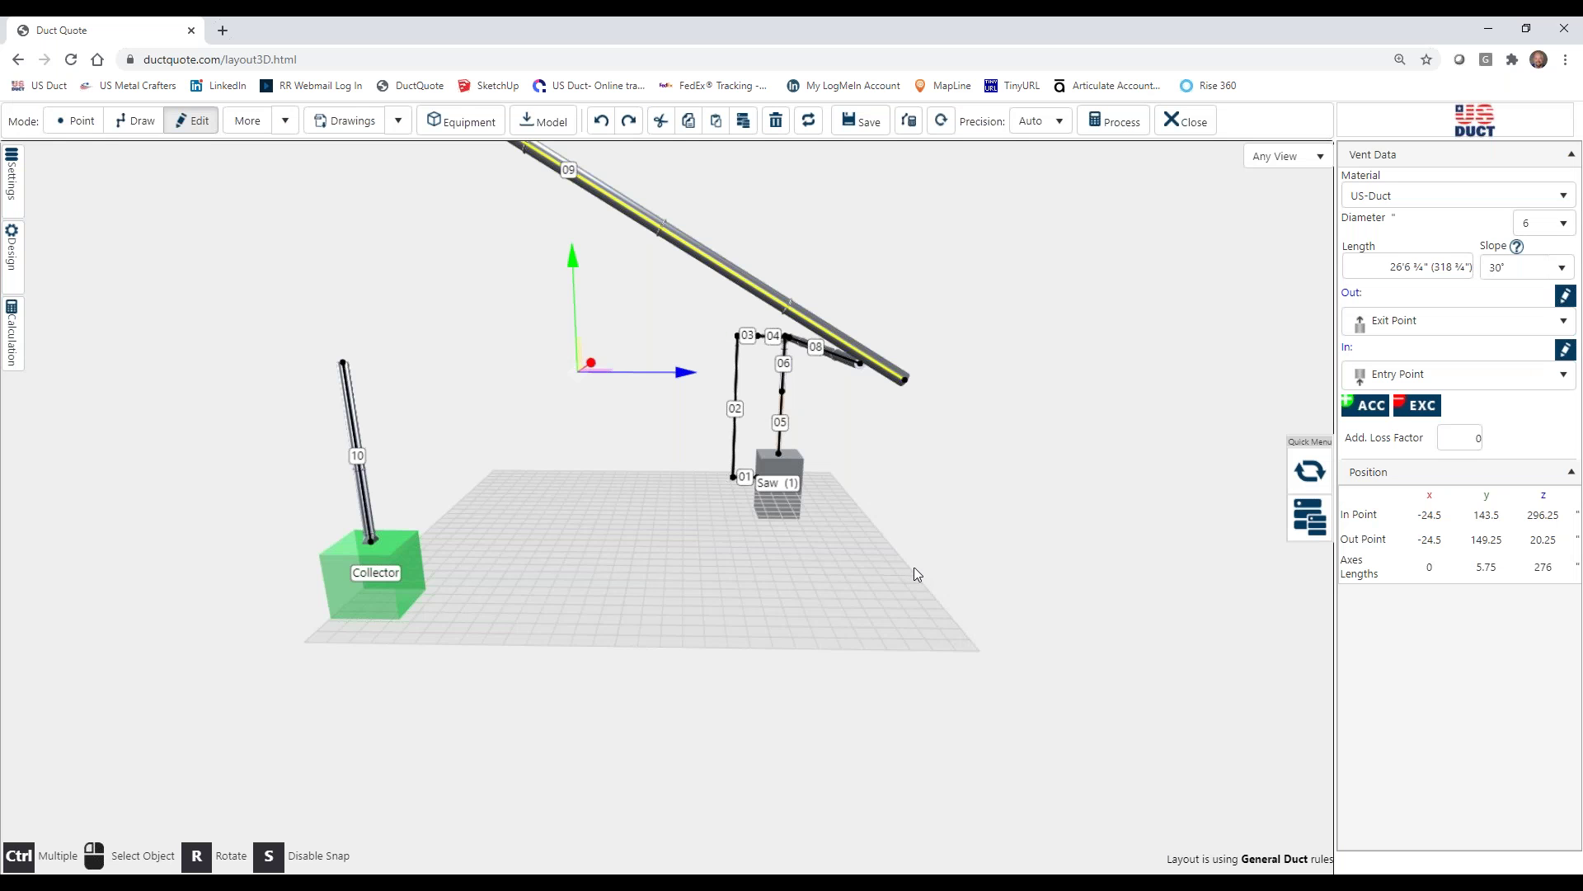
pyautogui.moveTo(913, 567); pyautogui.dragTo(927, 684, button='right')
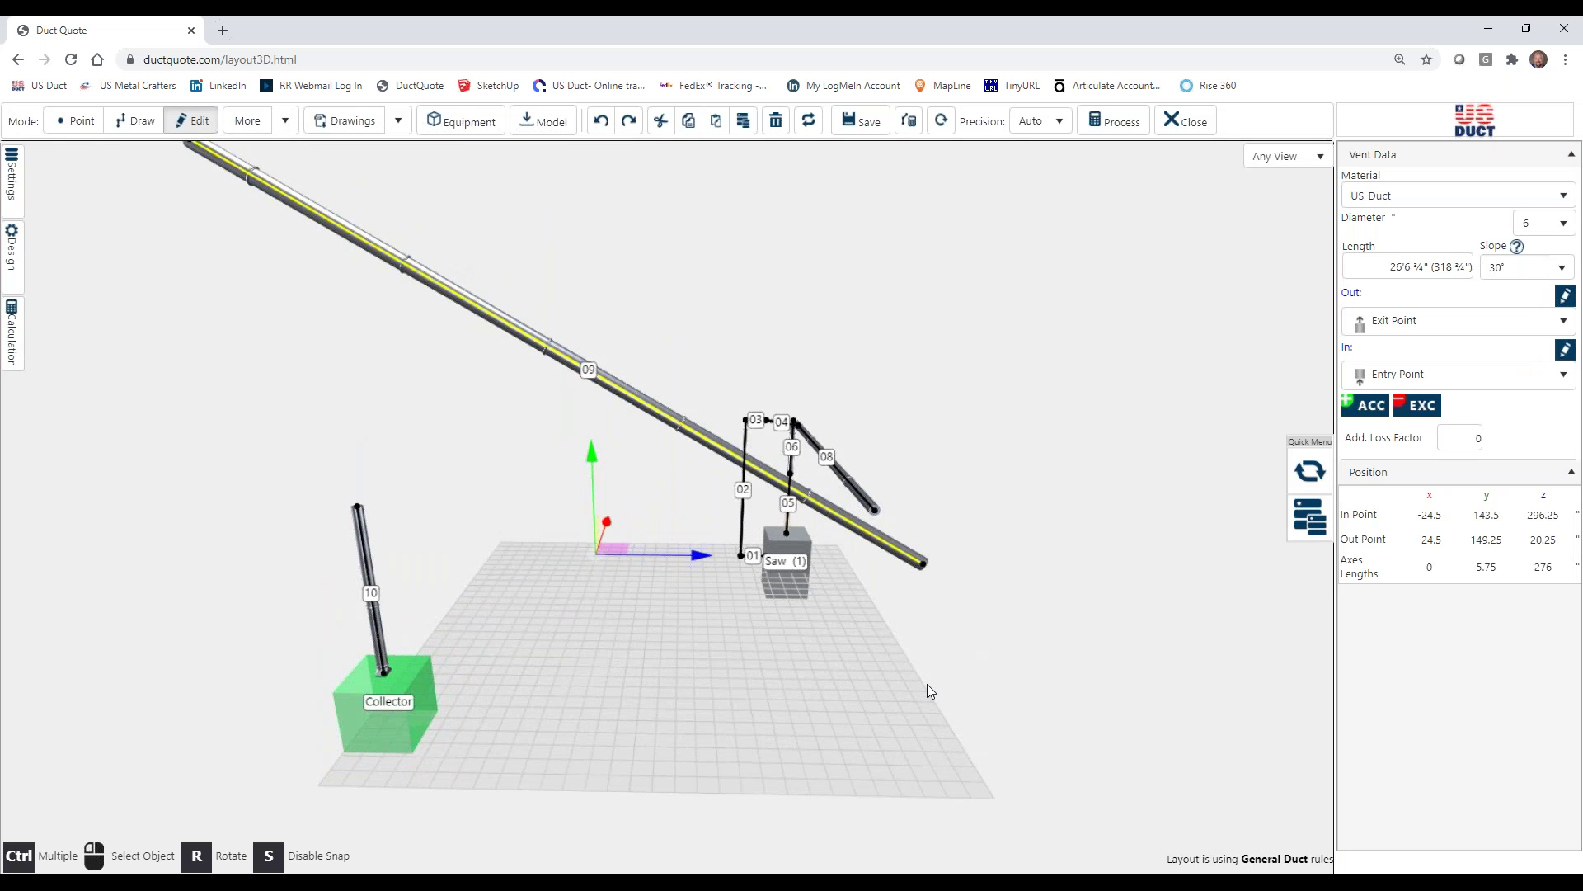
# - Change duct 09's slope to -30 and shift downstream parts again
pyautogui.click(1488, 267)
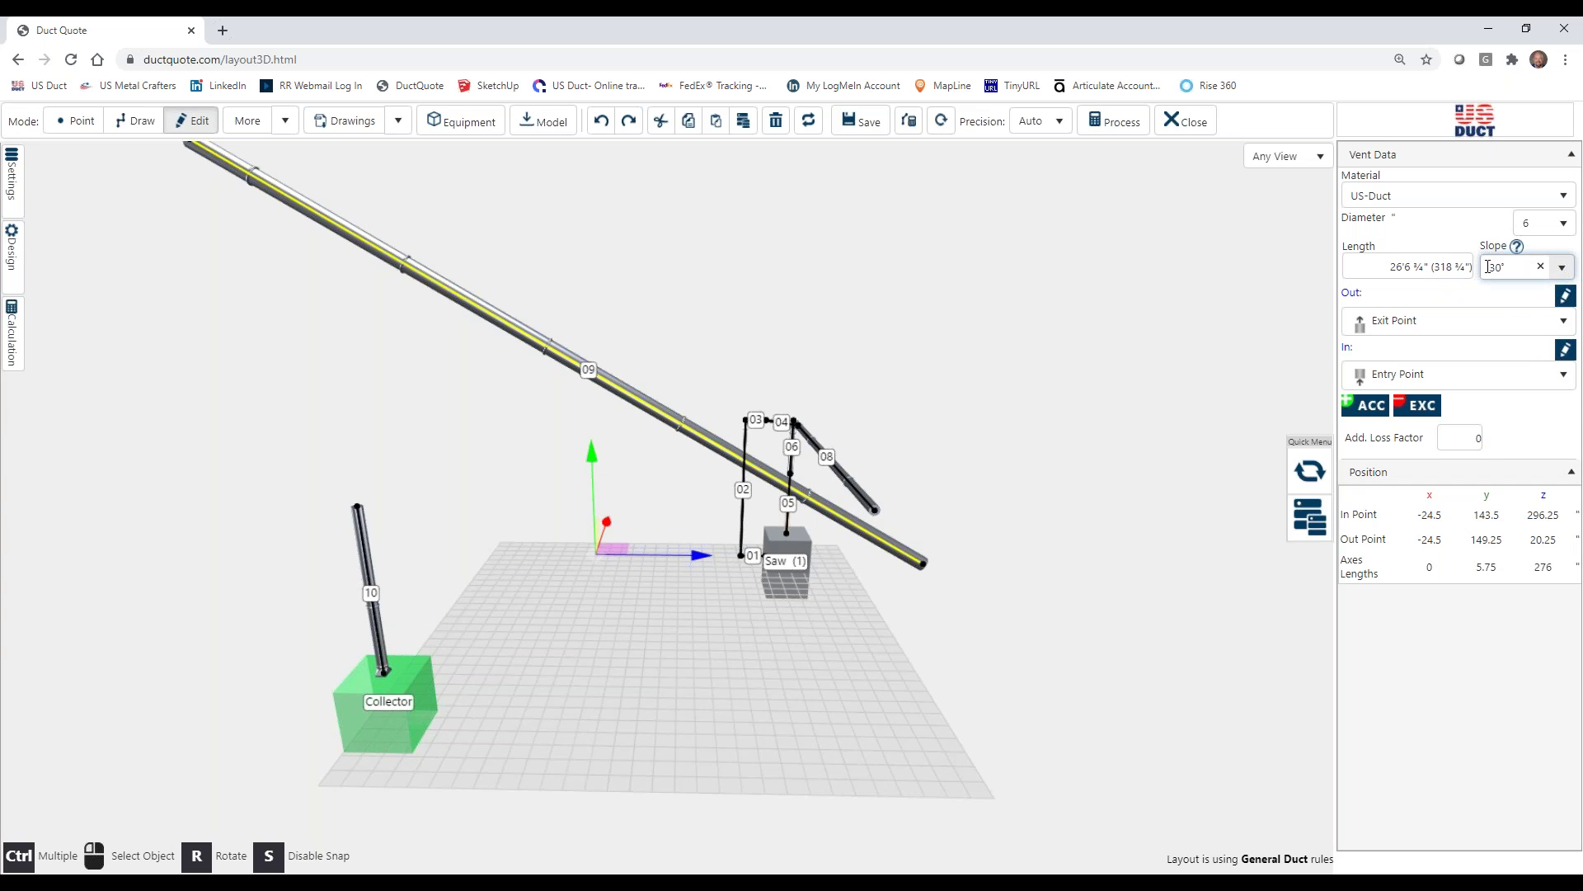
pyautogui.click(1103, 484)
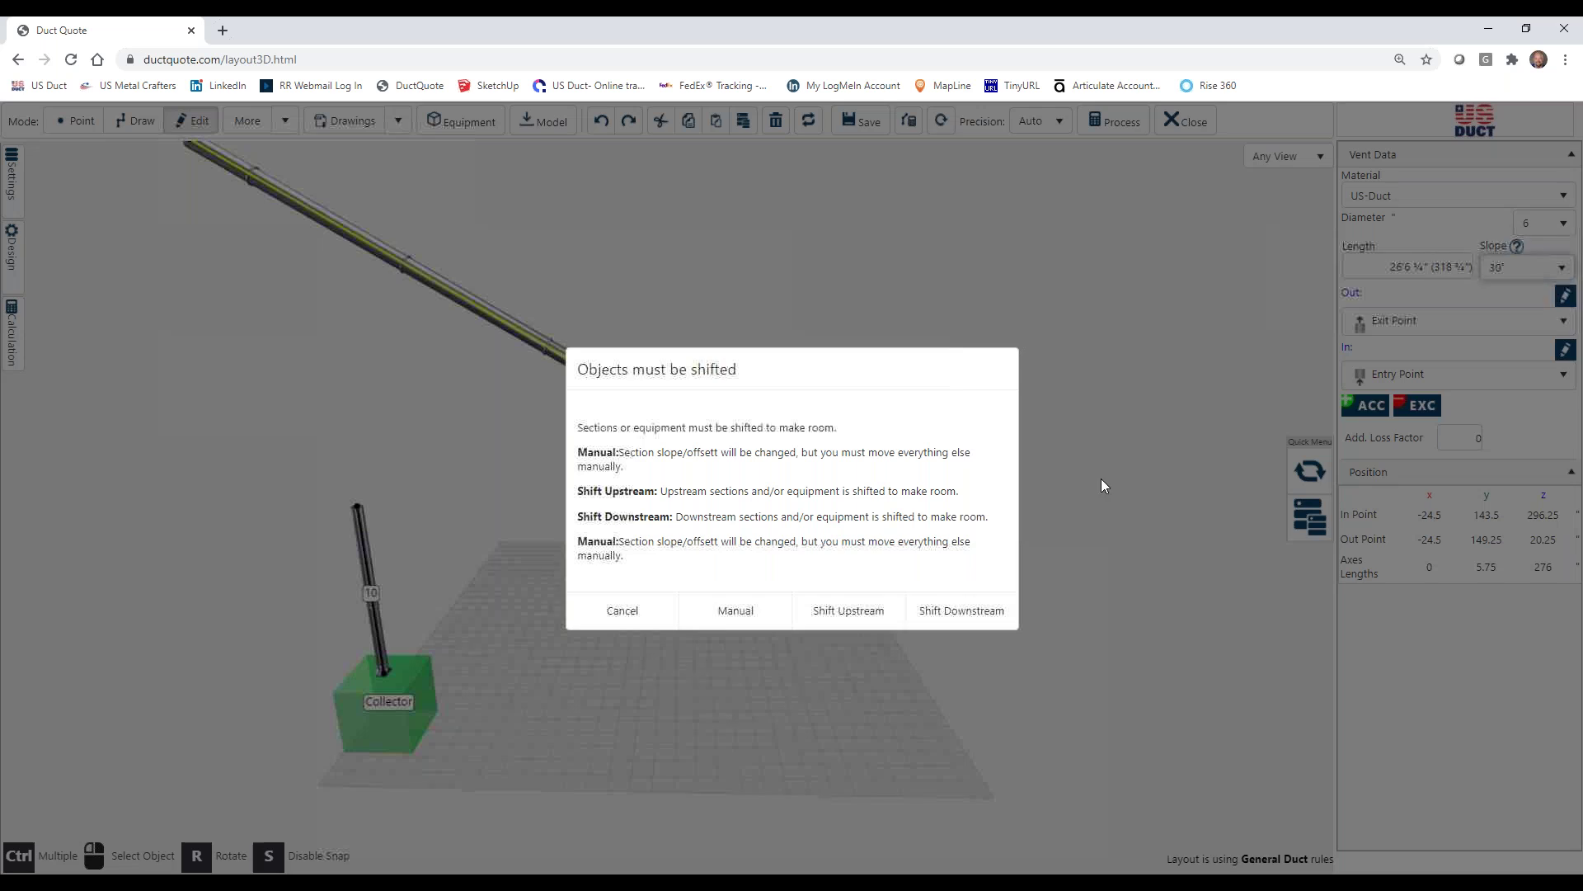
pyautogui.click(980, 617)
pyautogui.moveTo(889, 661); pyautogui.dragTo(912, 553)
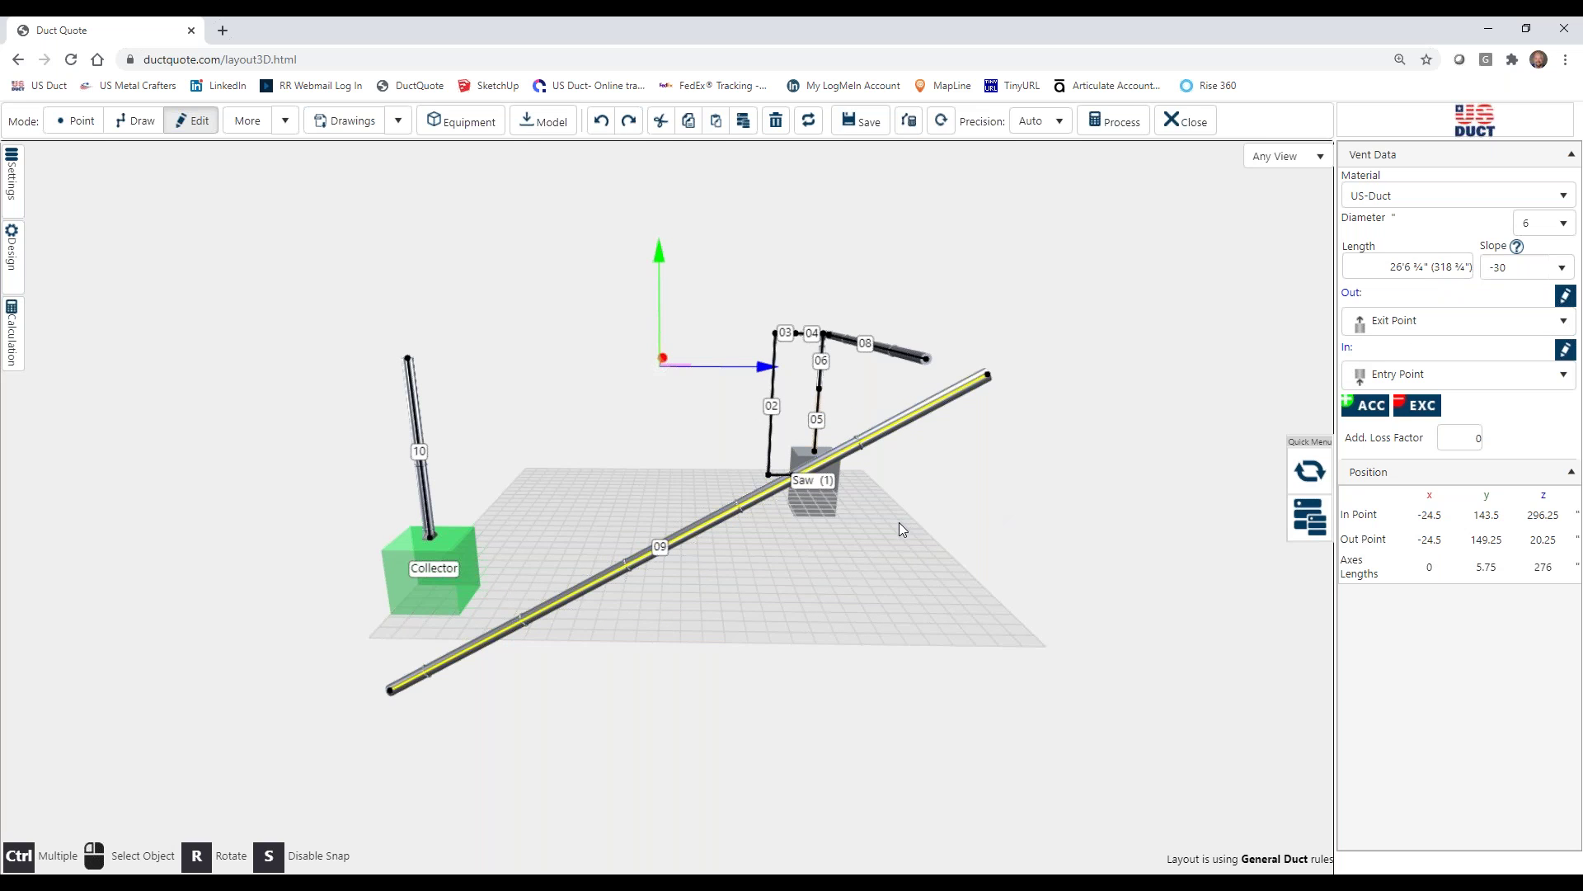
# - Leave the unsaved layout for the project page and open Training 2 after briefly opening Training 1
pyautogui.click(18, 60)
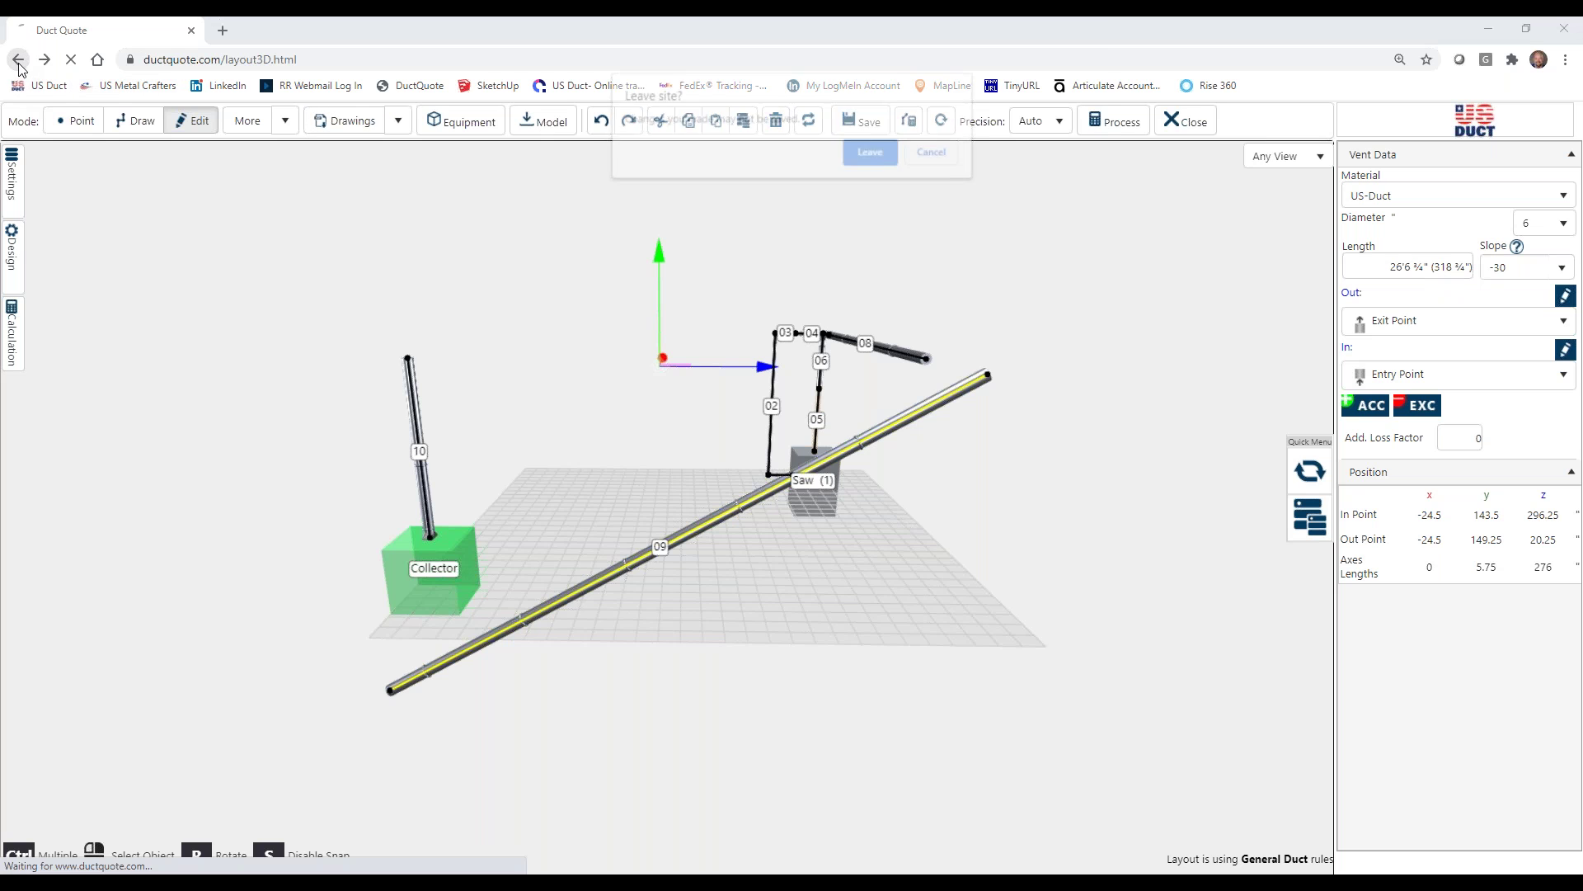
pyautogui.click(869, 156)
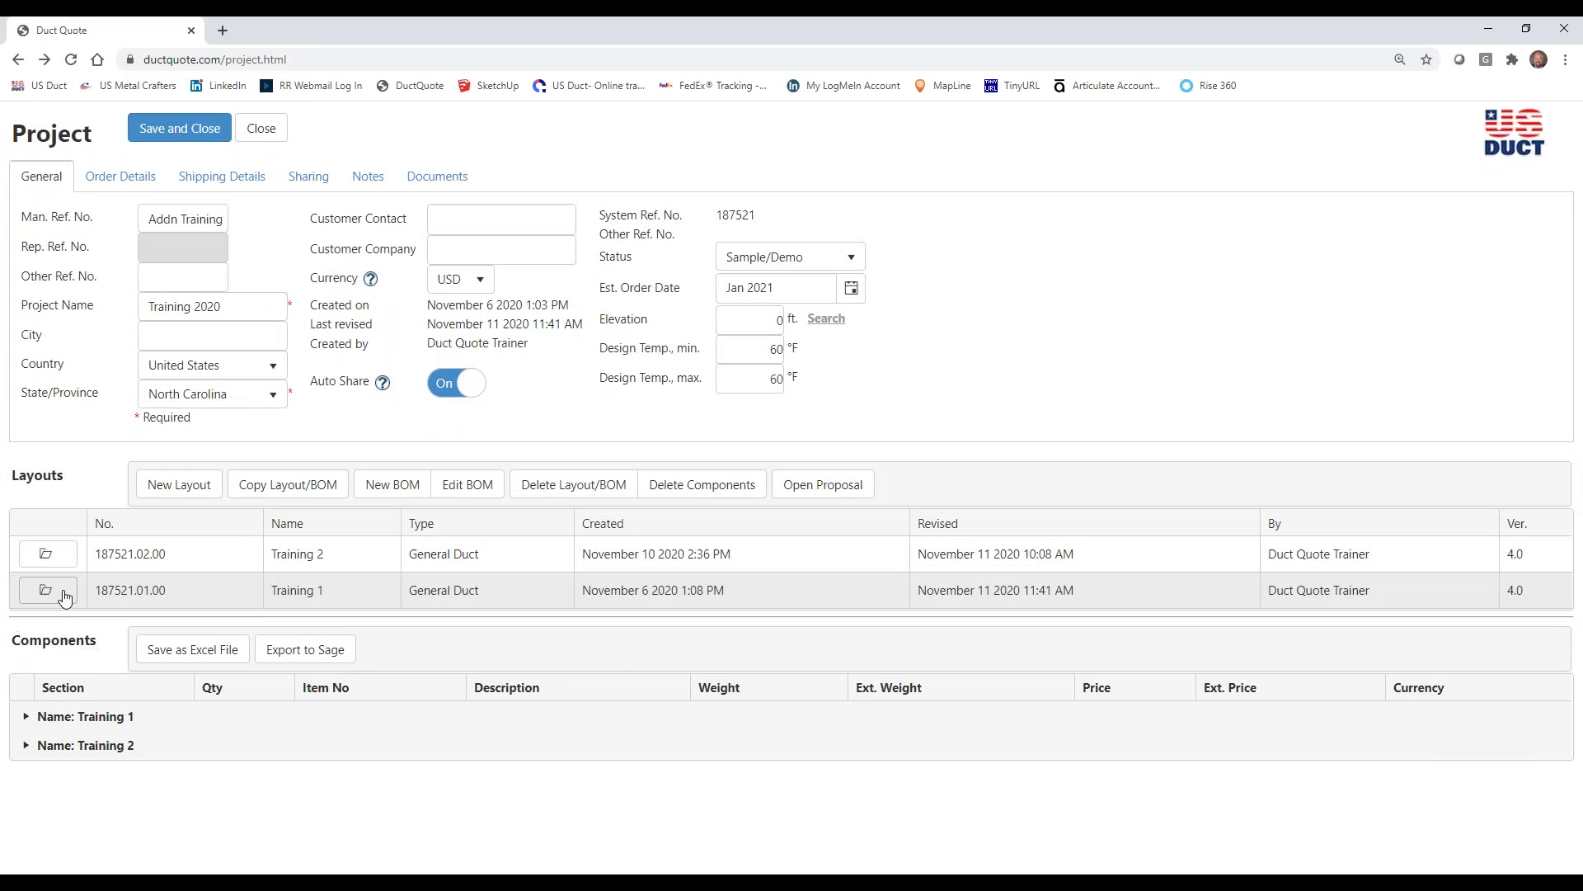
pyautogui.click(59, 592)
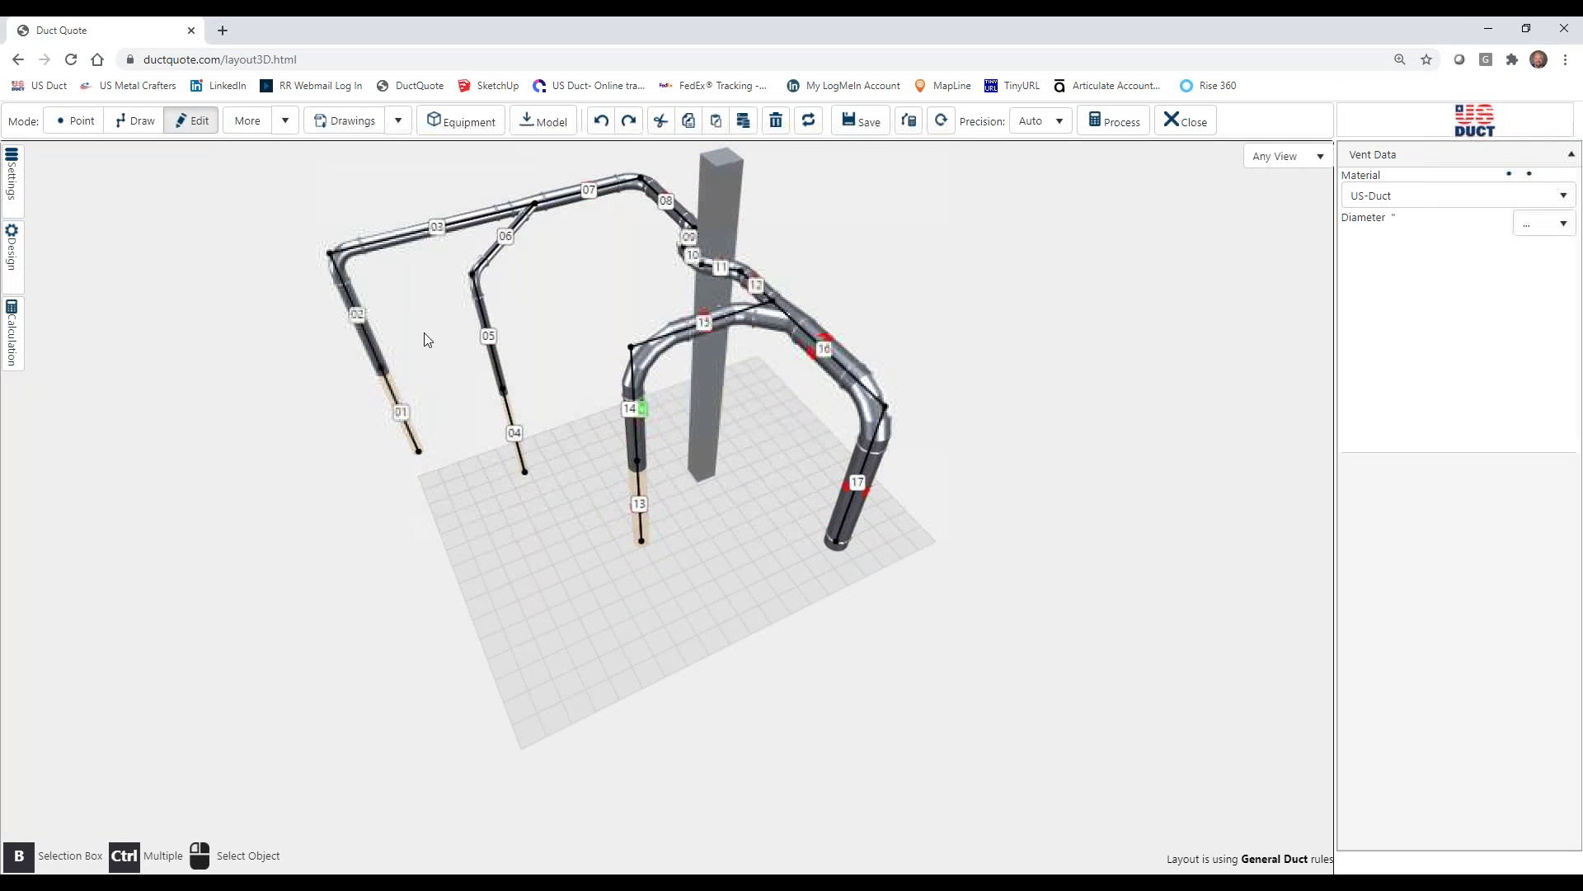
pyautogui.click(18, 60)
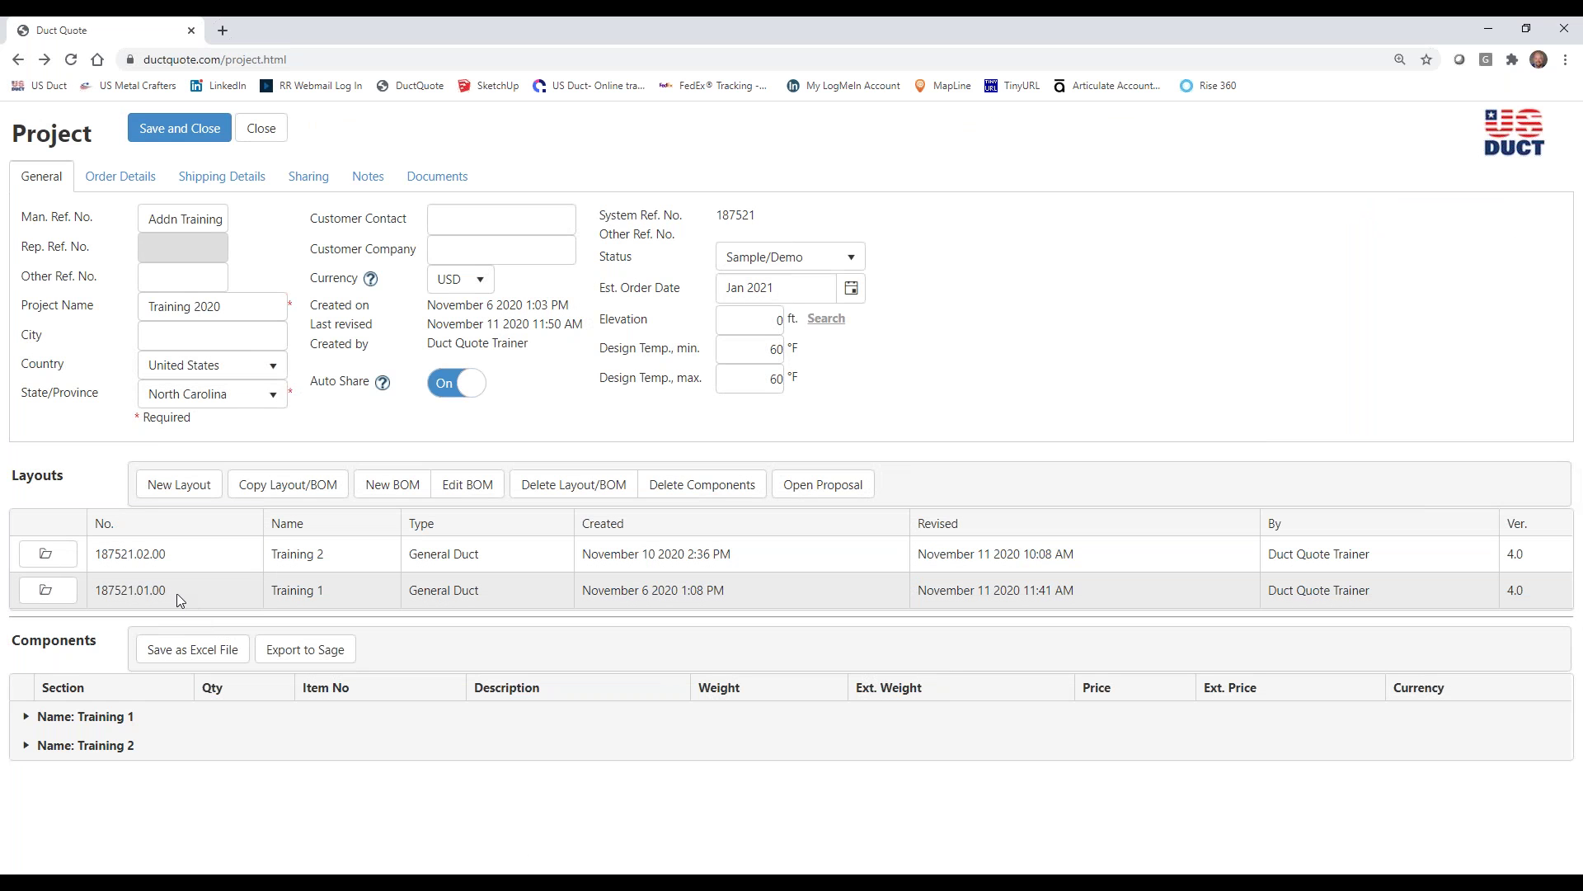
pyautogui.click(48, 555)
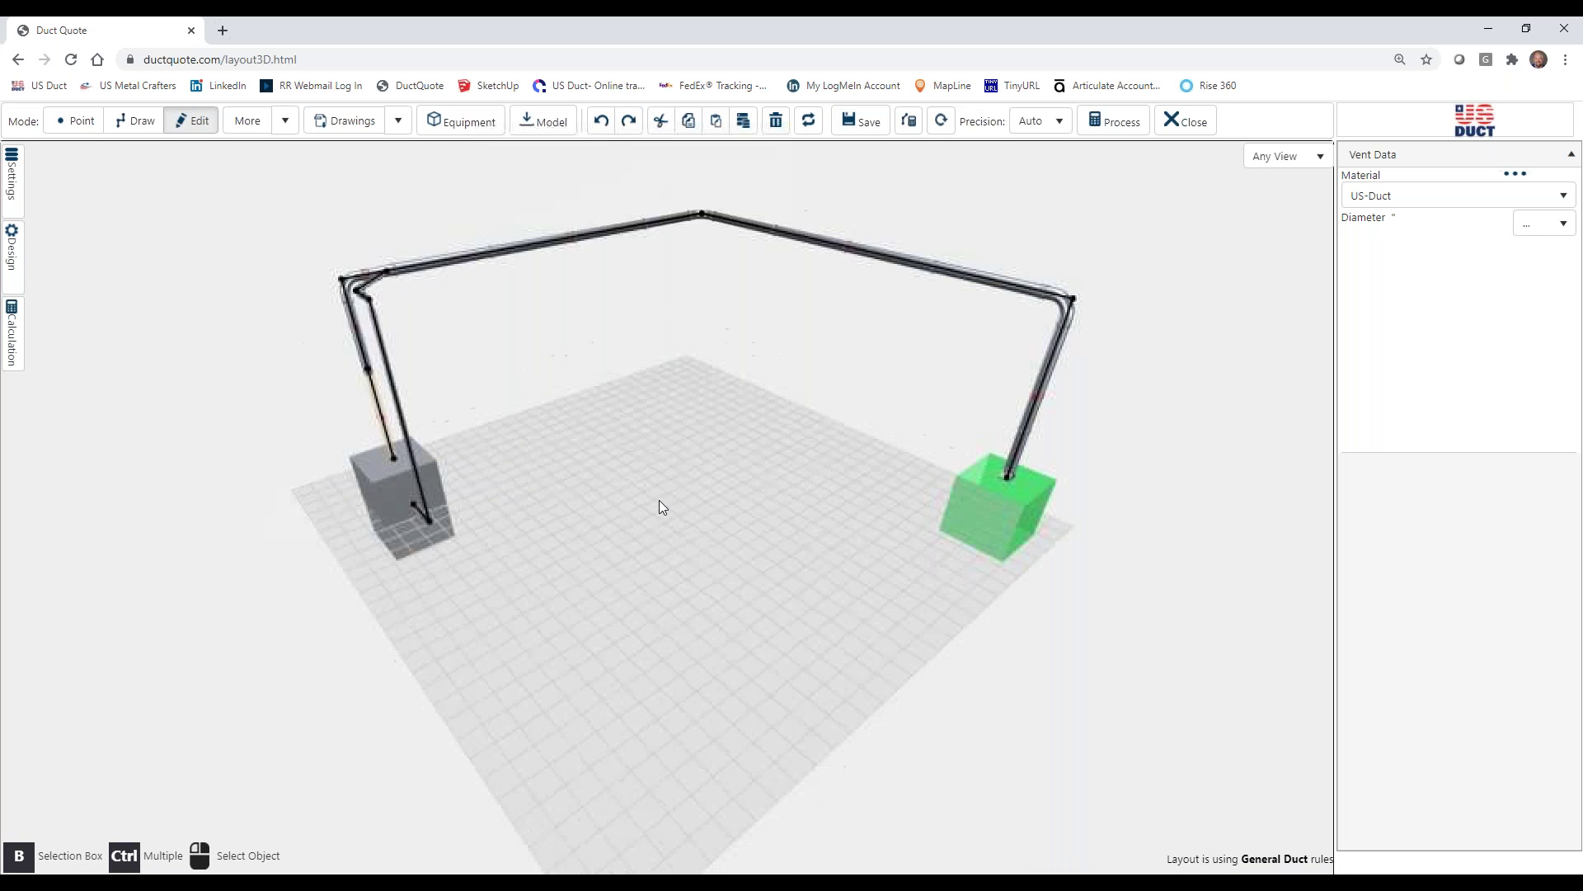
# - Select duct 03 and keep its fittings: 45° elbow out, 90° elbow in, both r=1.5xD
pyautogui.moveTo(699, 469); pyautogui.dragTo(827, 463)
pyautogui.scroll(5, 834, 484)
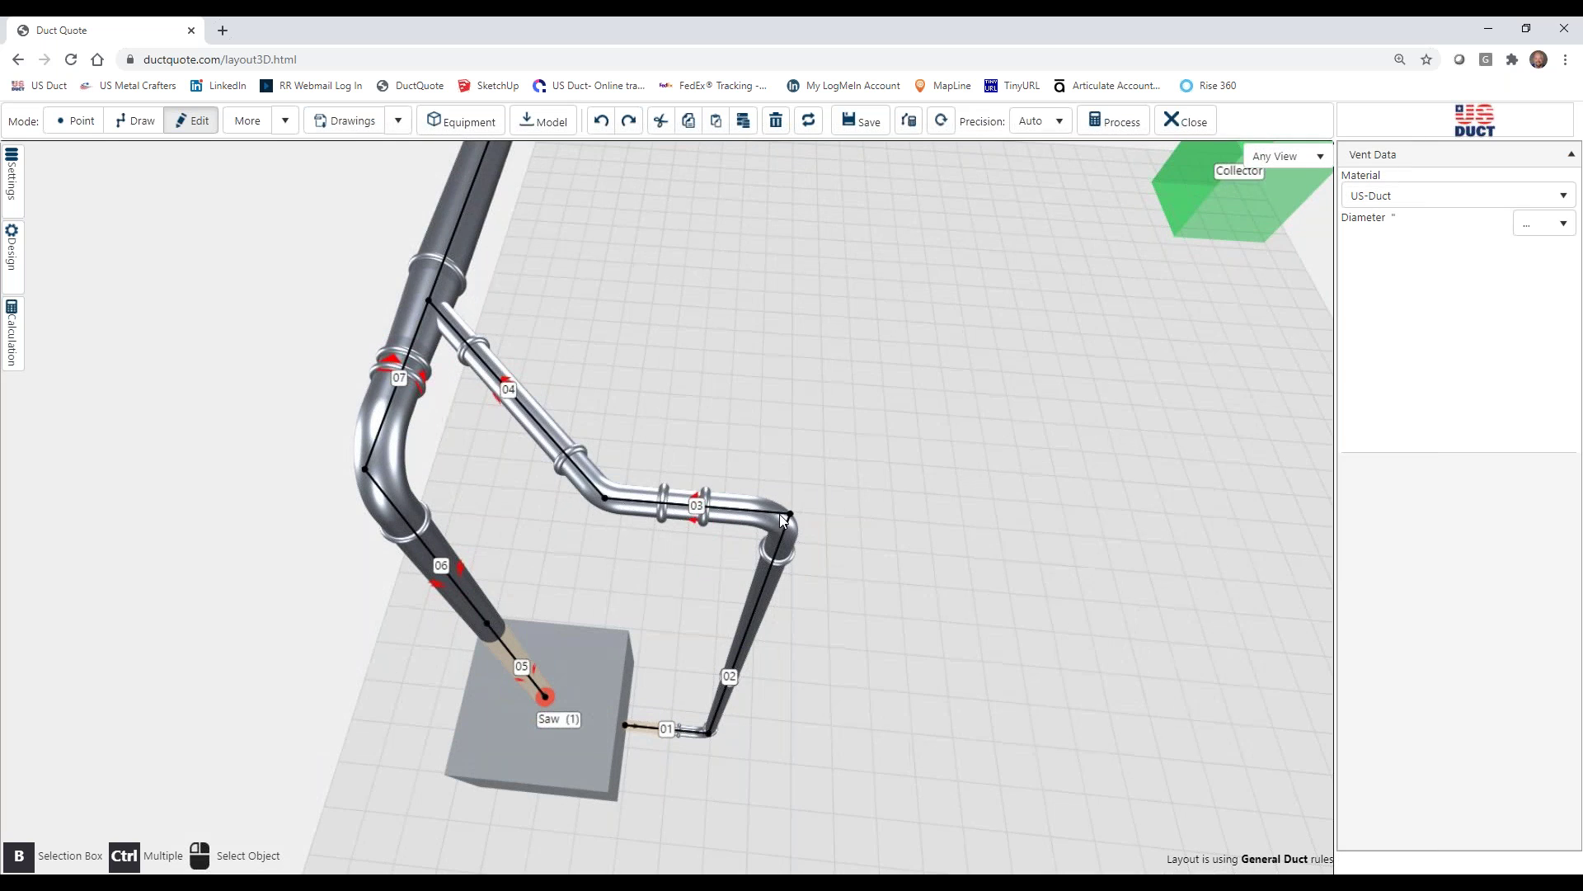
pyautogui.click(657, 506)
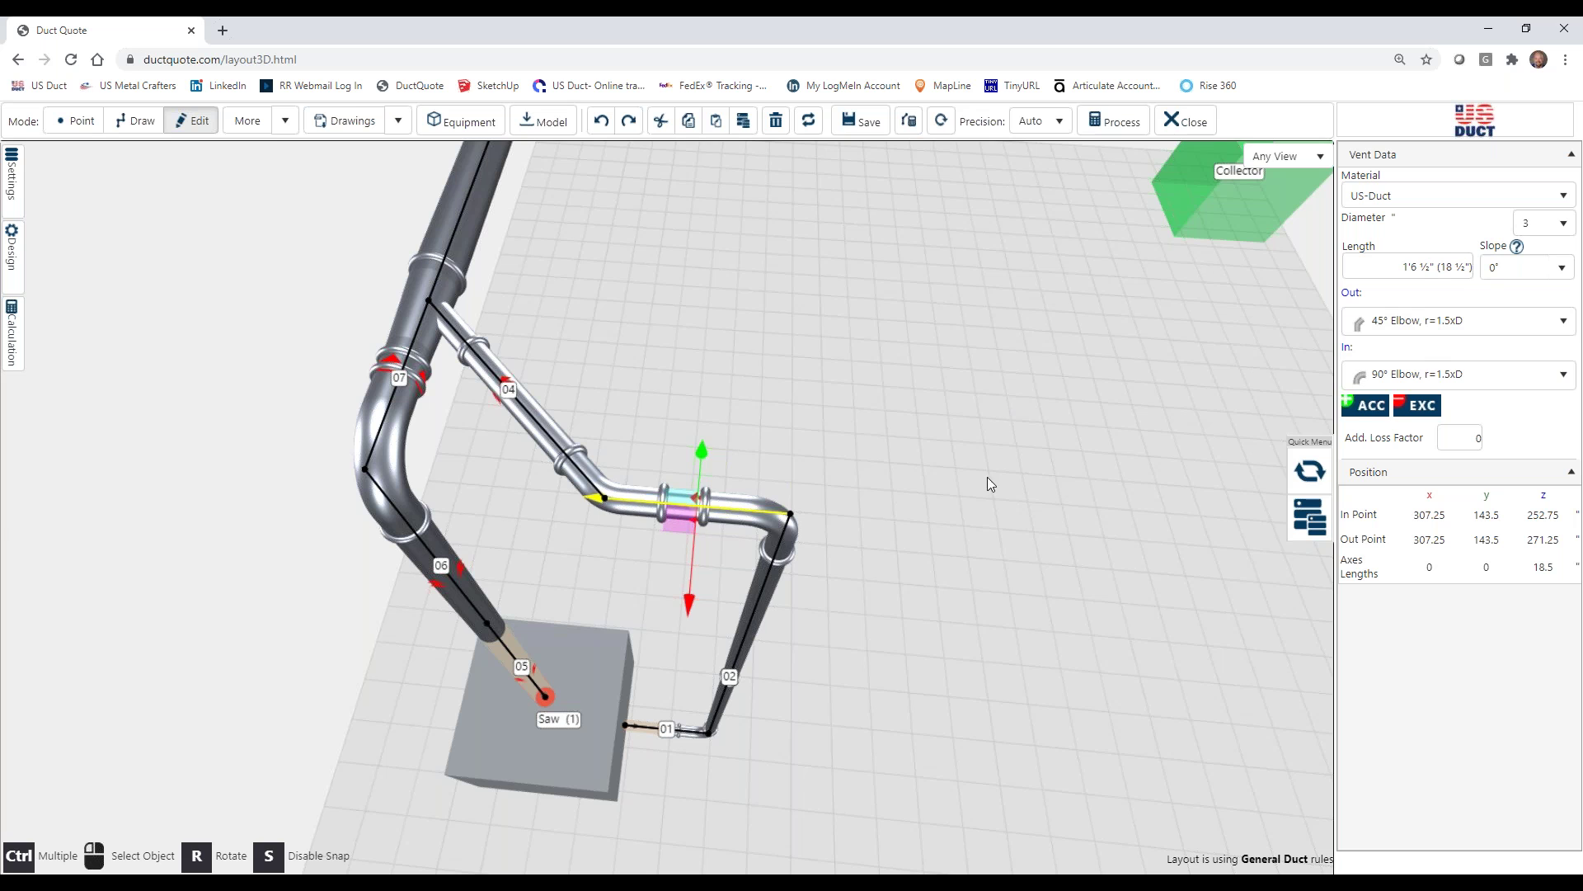
pyautogui.click(1460, 323)
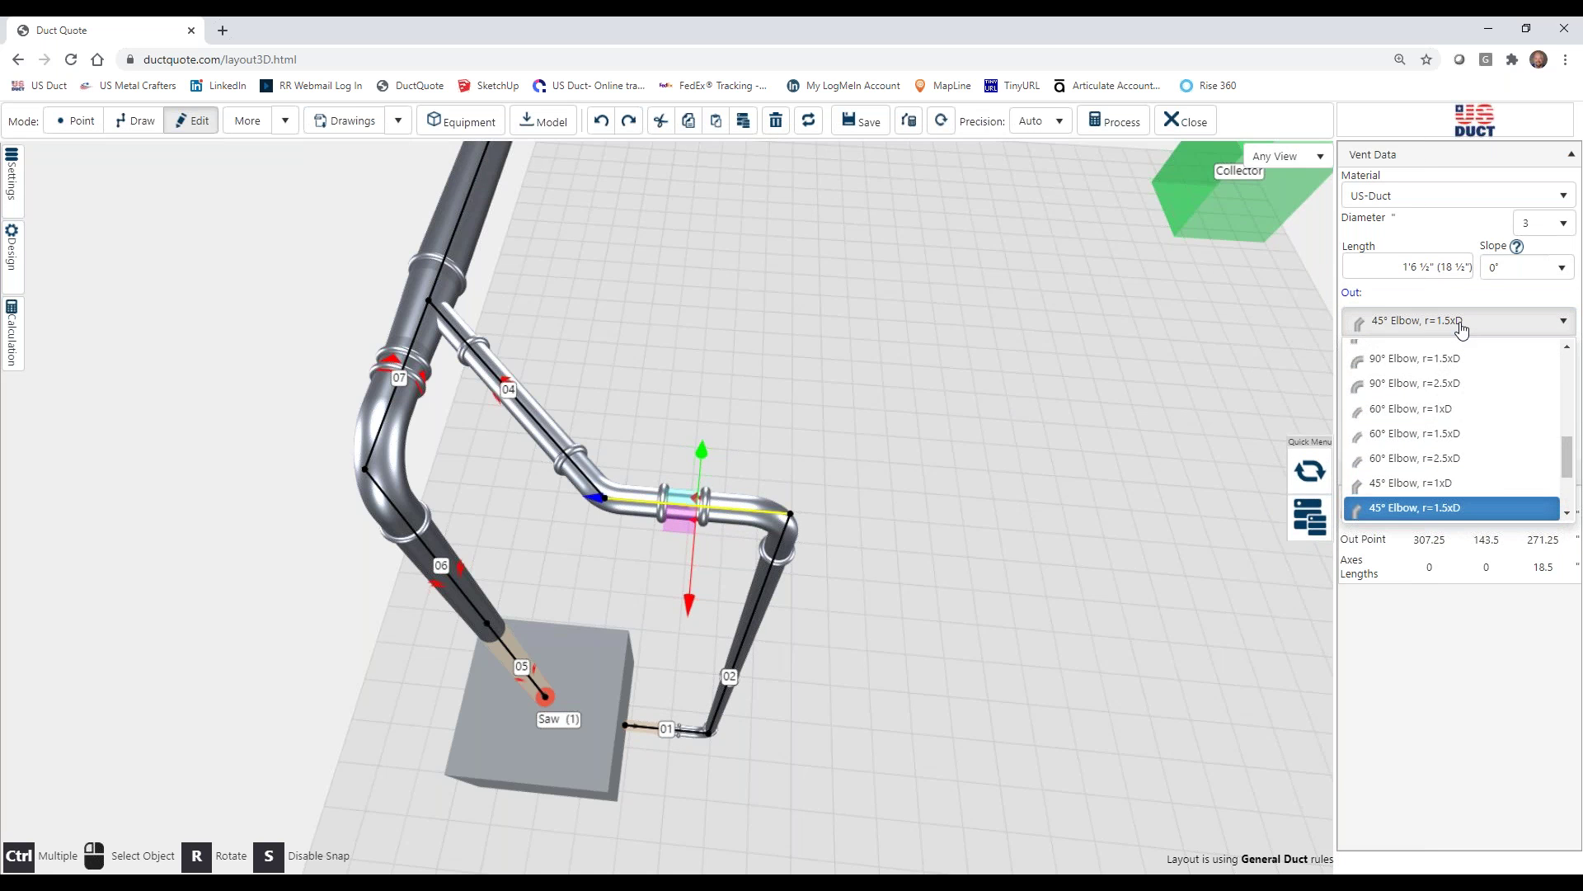
pyautogui.click(1461, 323)
pyautogui.click(1468, 375)
pyautogui.click(1469, 377)
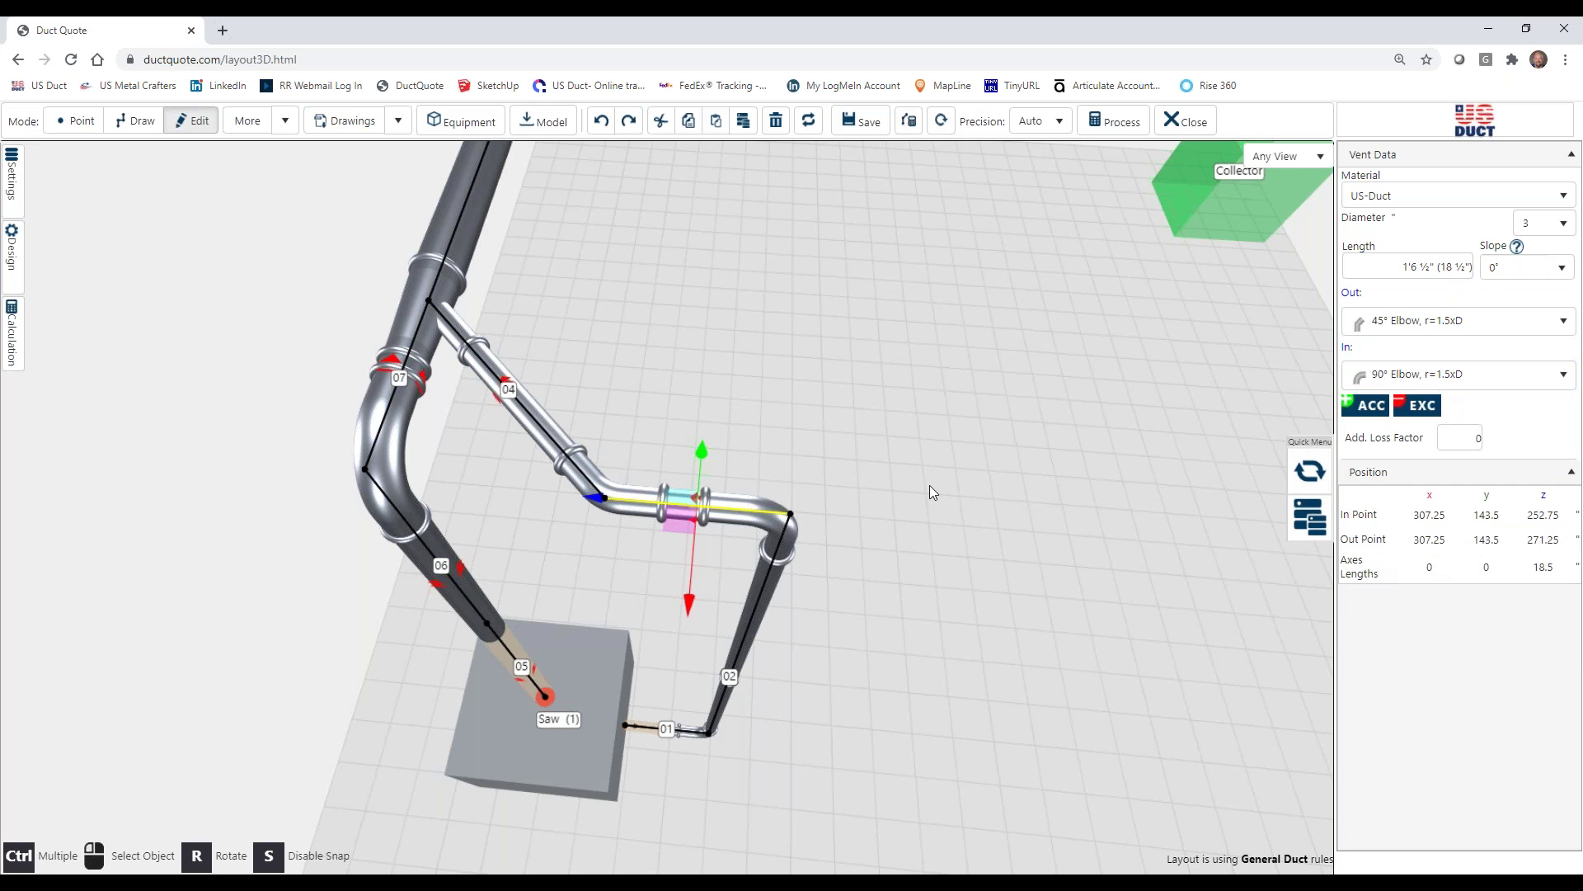
pyautogui.scroll(-5, 993, 503)
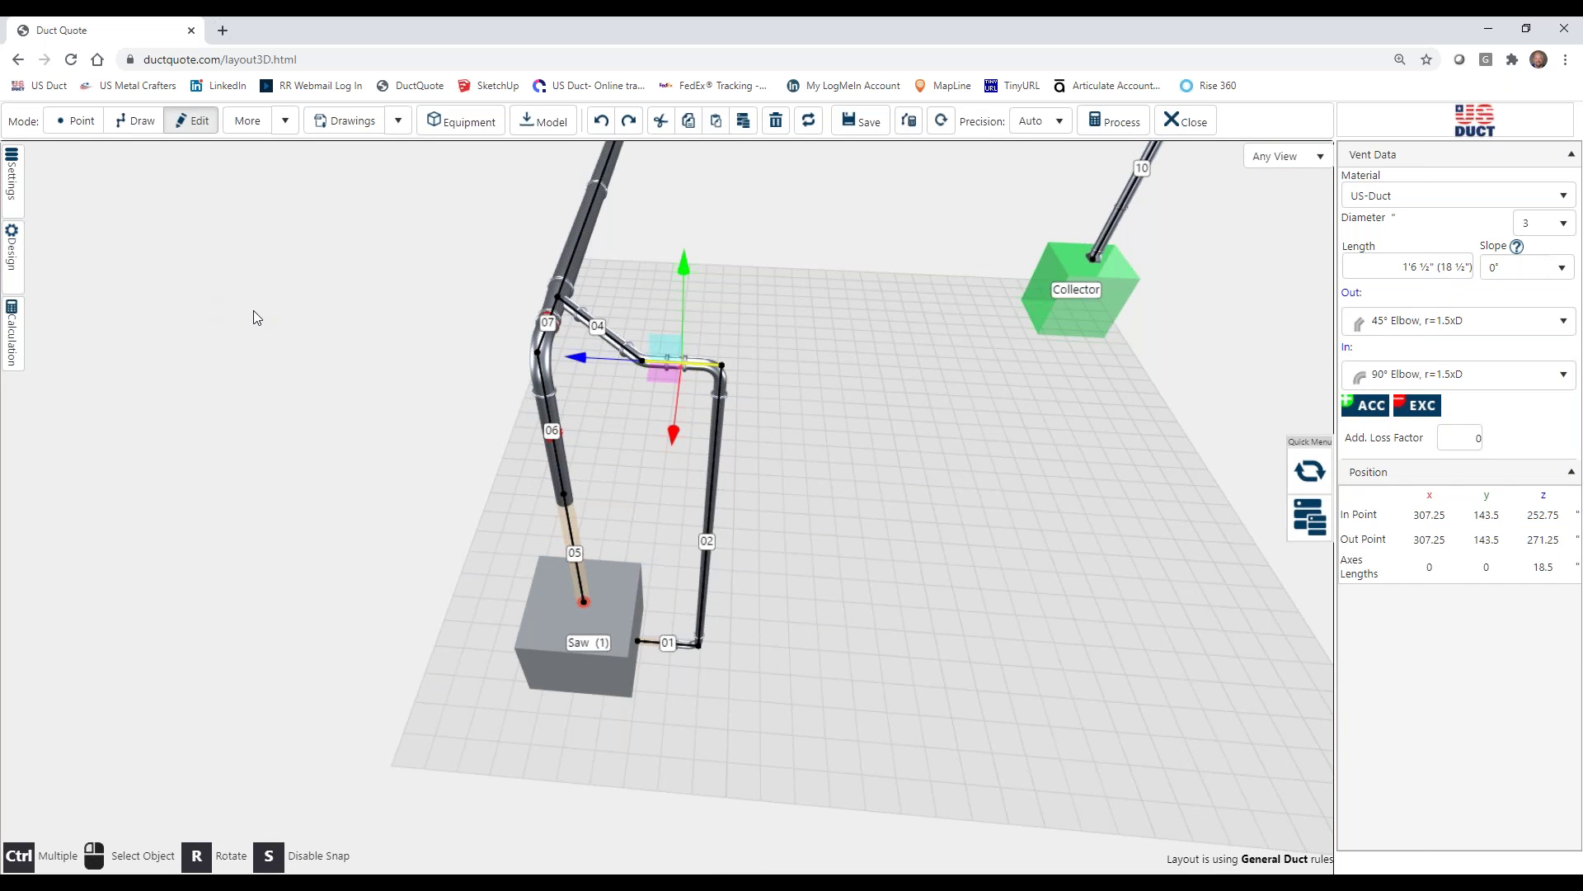
# - In the Design rules, change Flex Hose Type from clear food-grade to Standard (Black)
pyautogui.click(254, 310)
pyautogui.click(8, 254)
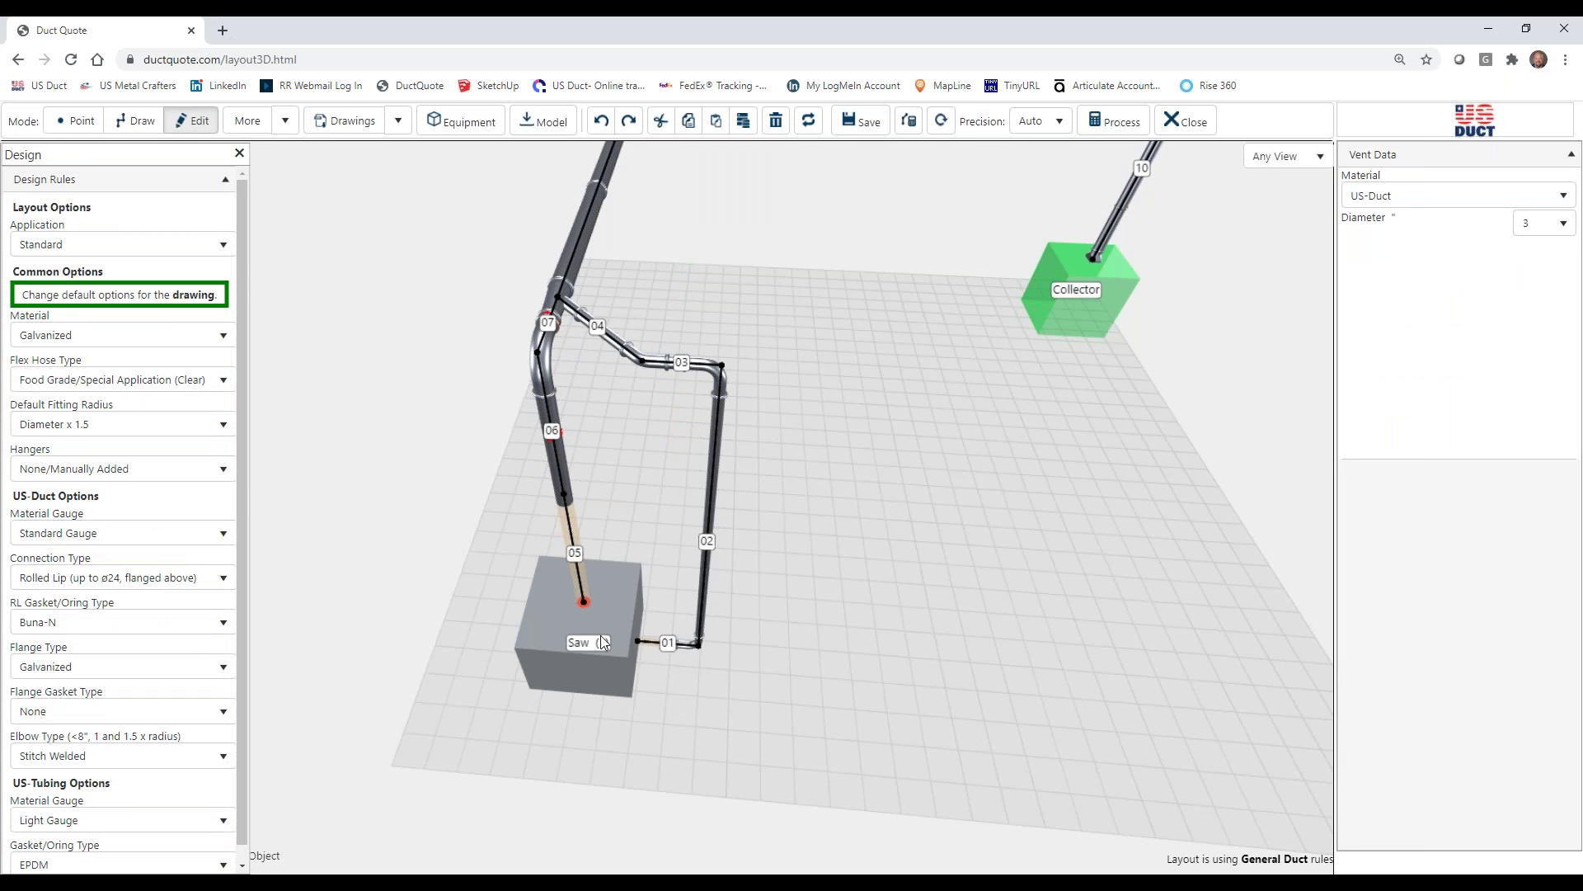
pyautogui.click(151, 381)
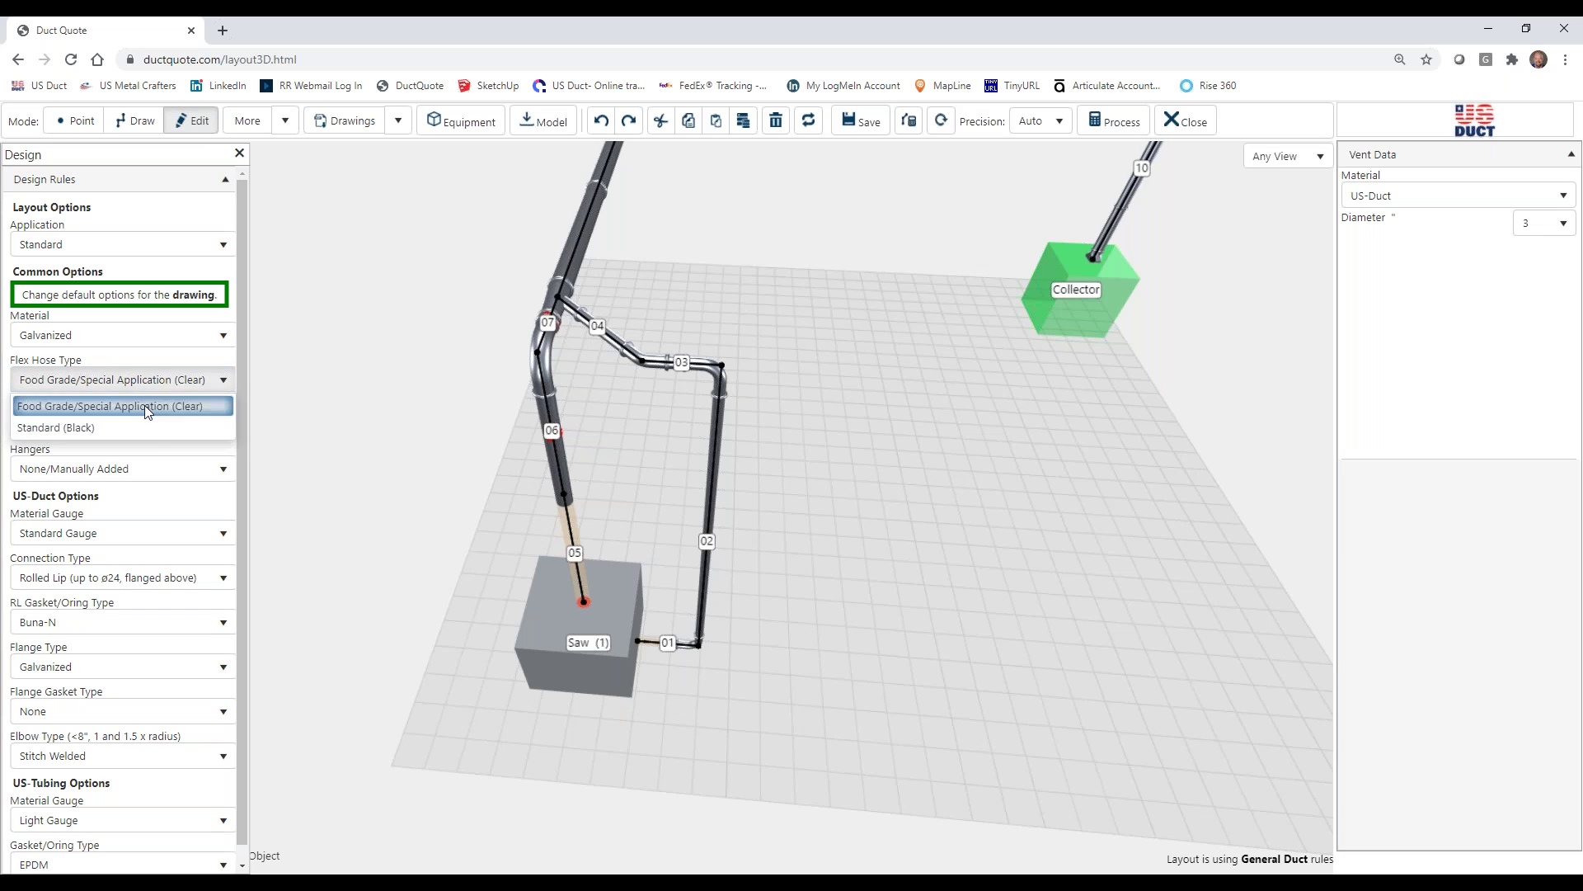
pyautogui.click(92, 429)
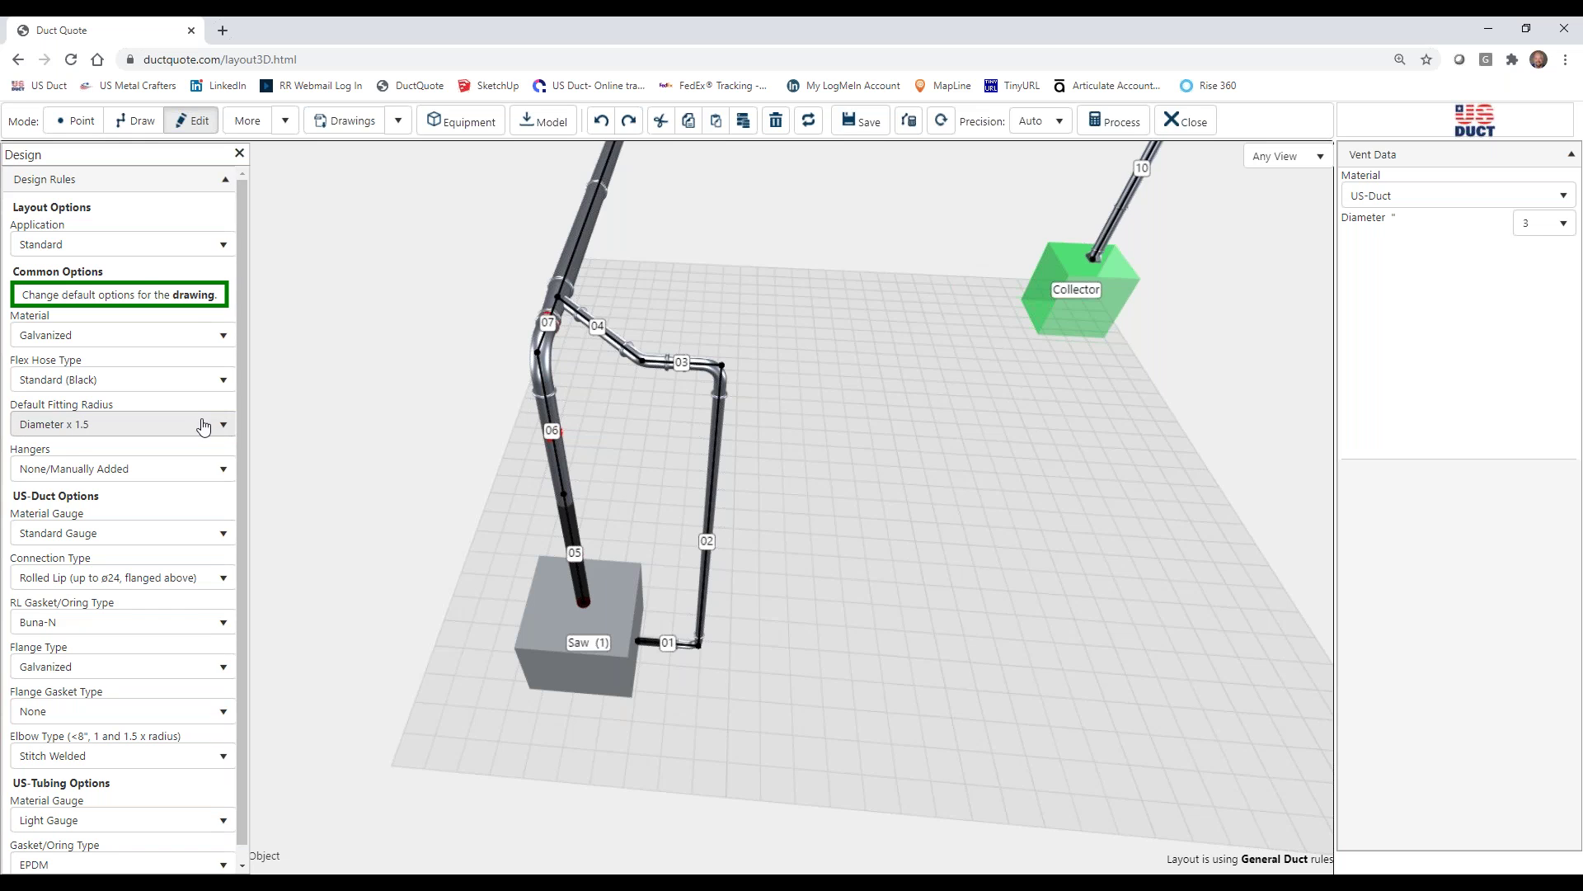
pyautogui.click(239, 154)
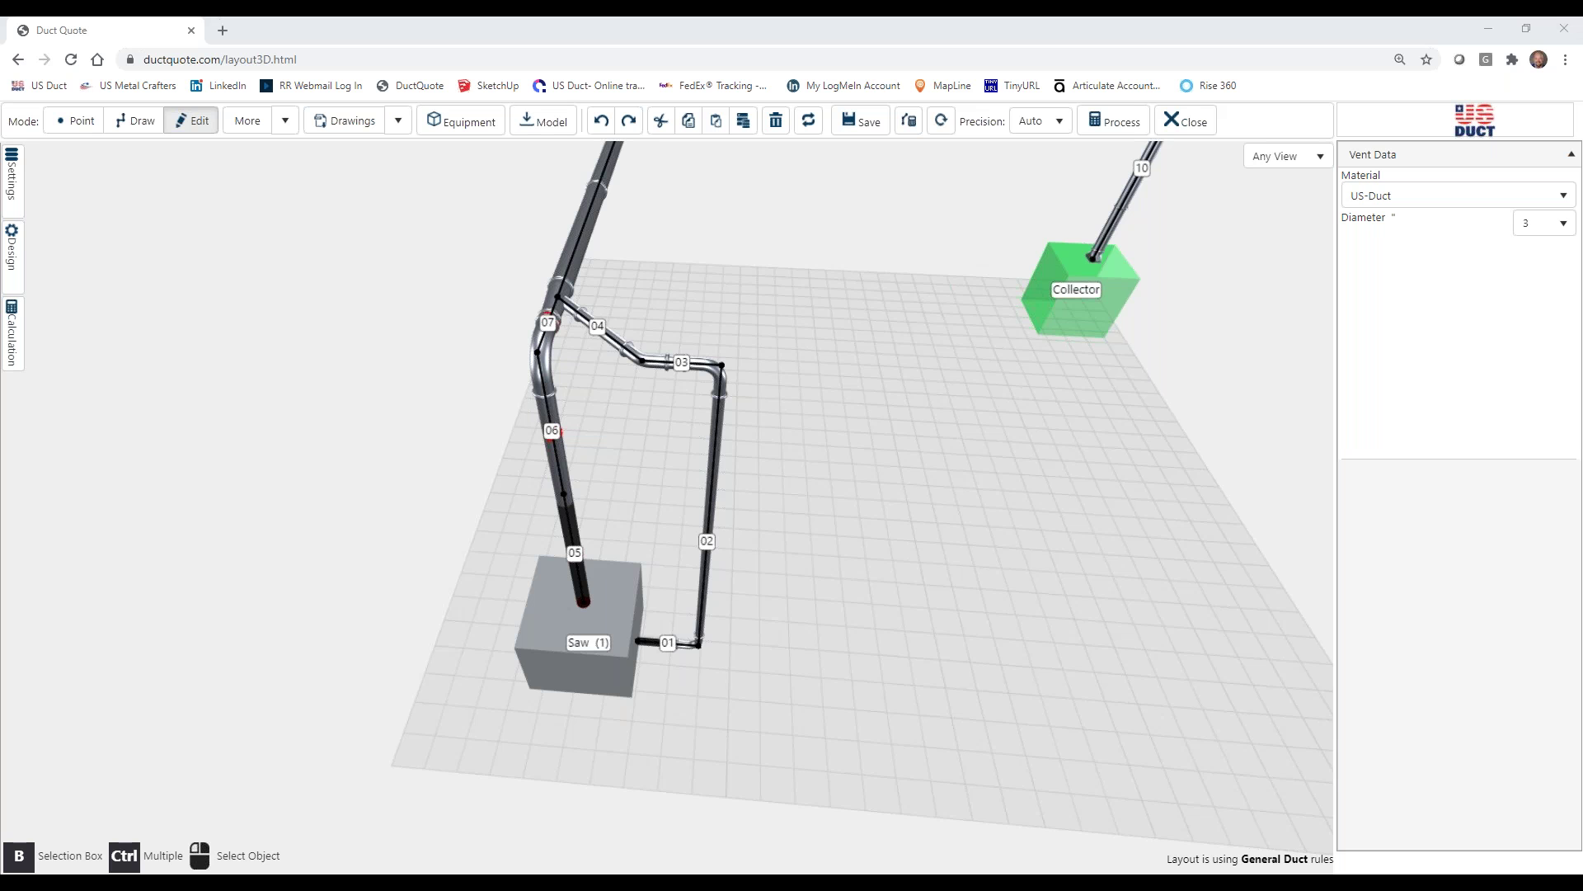
# - Select overhead duct 08, then Ctrl-add duct 09 to the selection
pyautogui.moveTo(1029, 676); pyautogui.dragTo(883, 709)
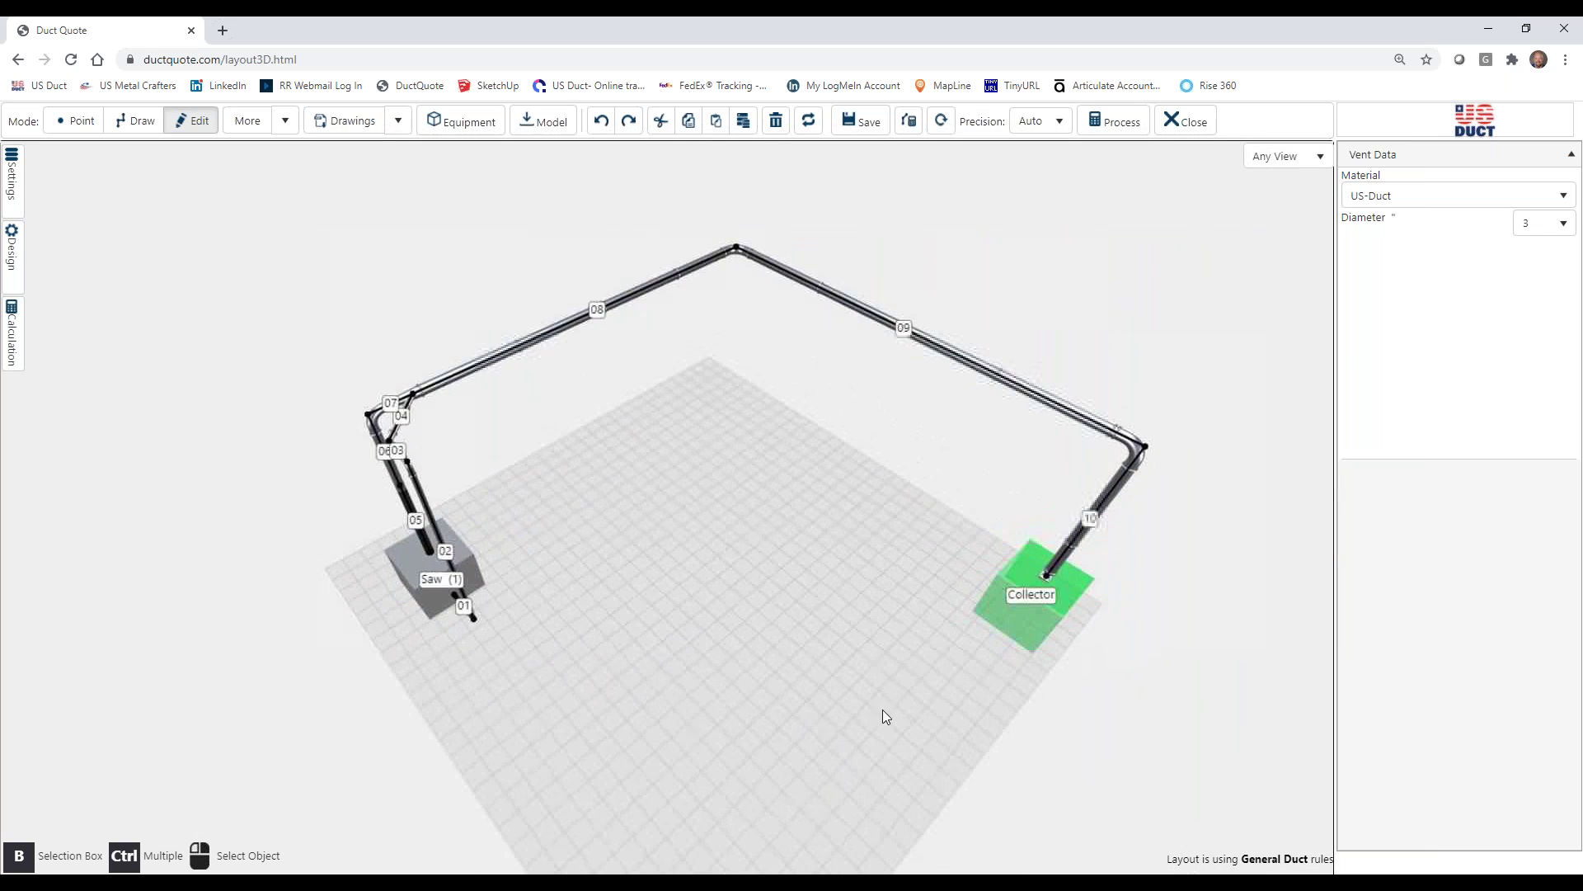
pyautogui.click(646, 299)
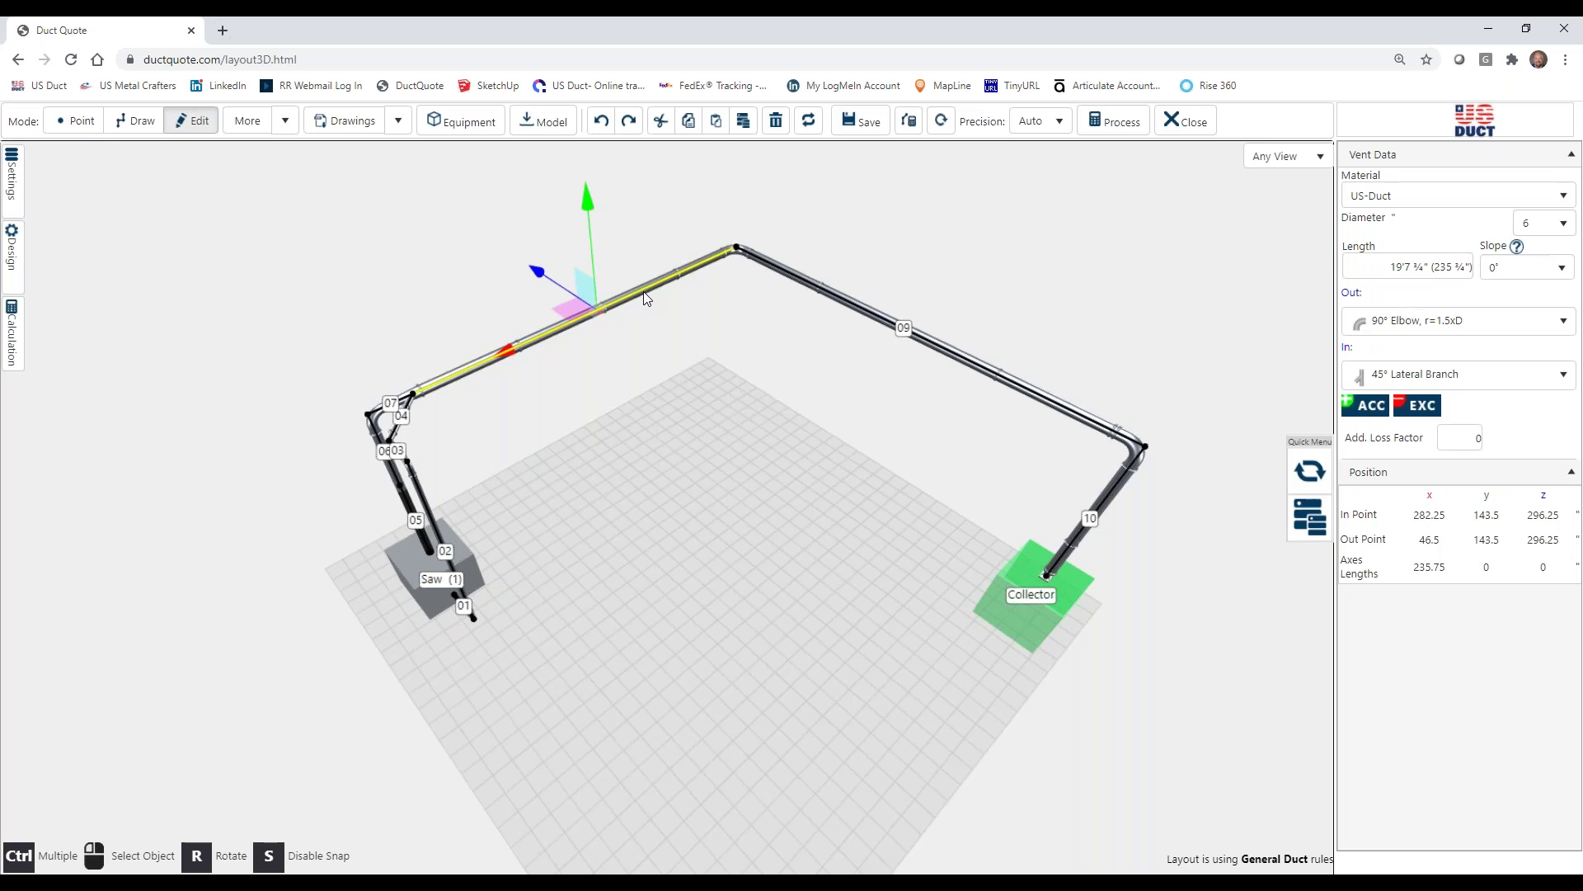
pyautogui.keyDown('ctrl'); pyautogui.click(850, 307); pyautogui.keyUp('ctrl')
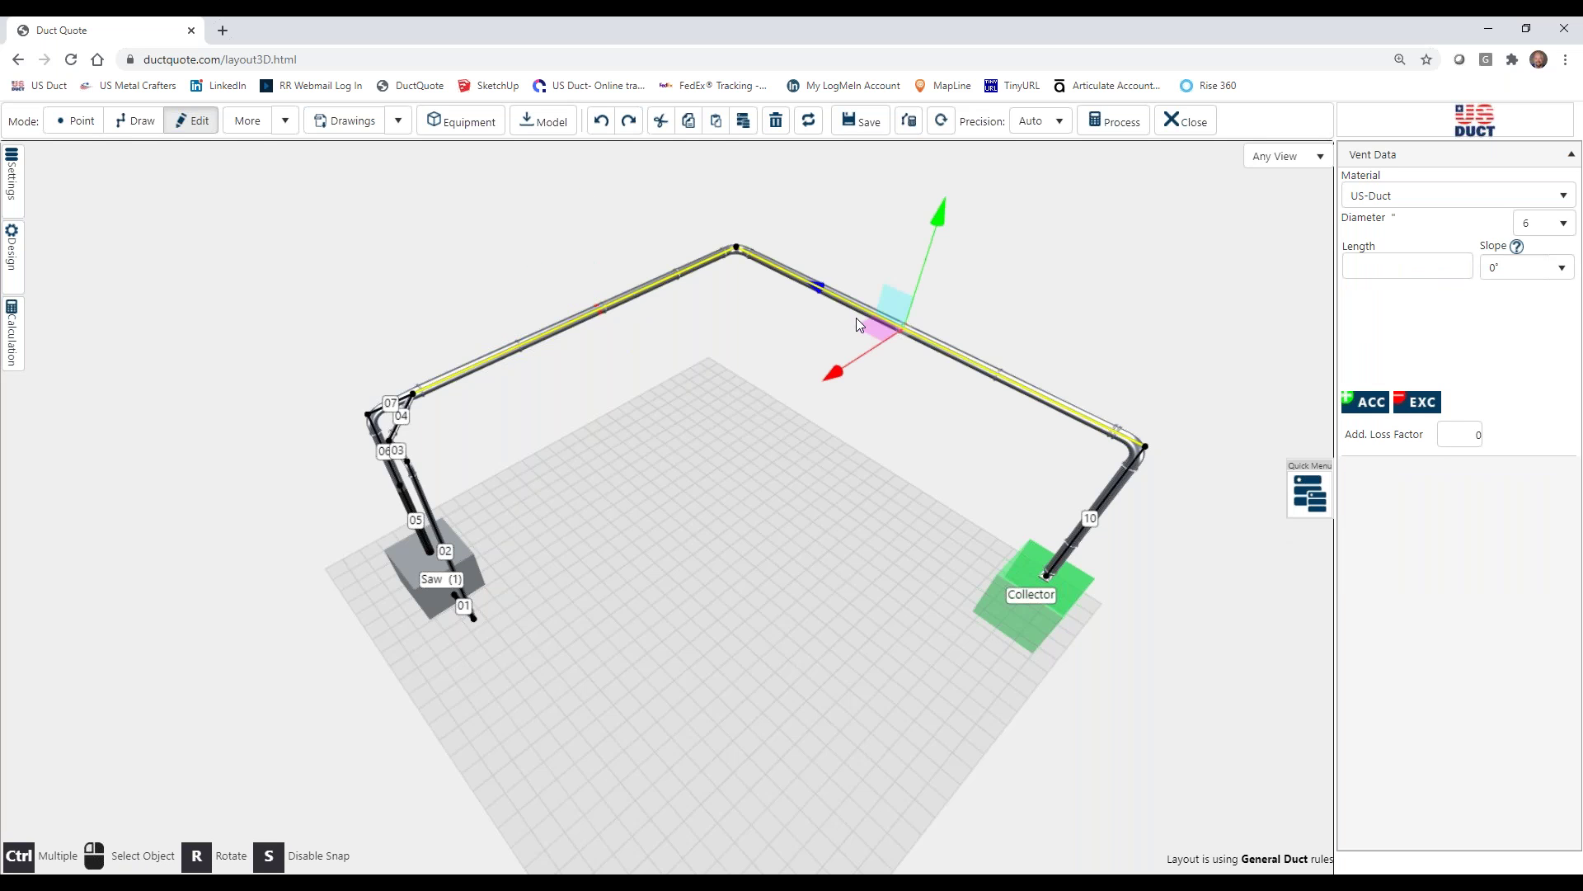
# - Clear the selection, then reselect ducts 08 and 09 with a box selection
pyautogui.click(862, 471)
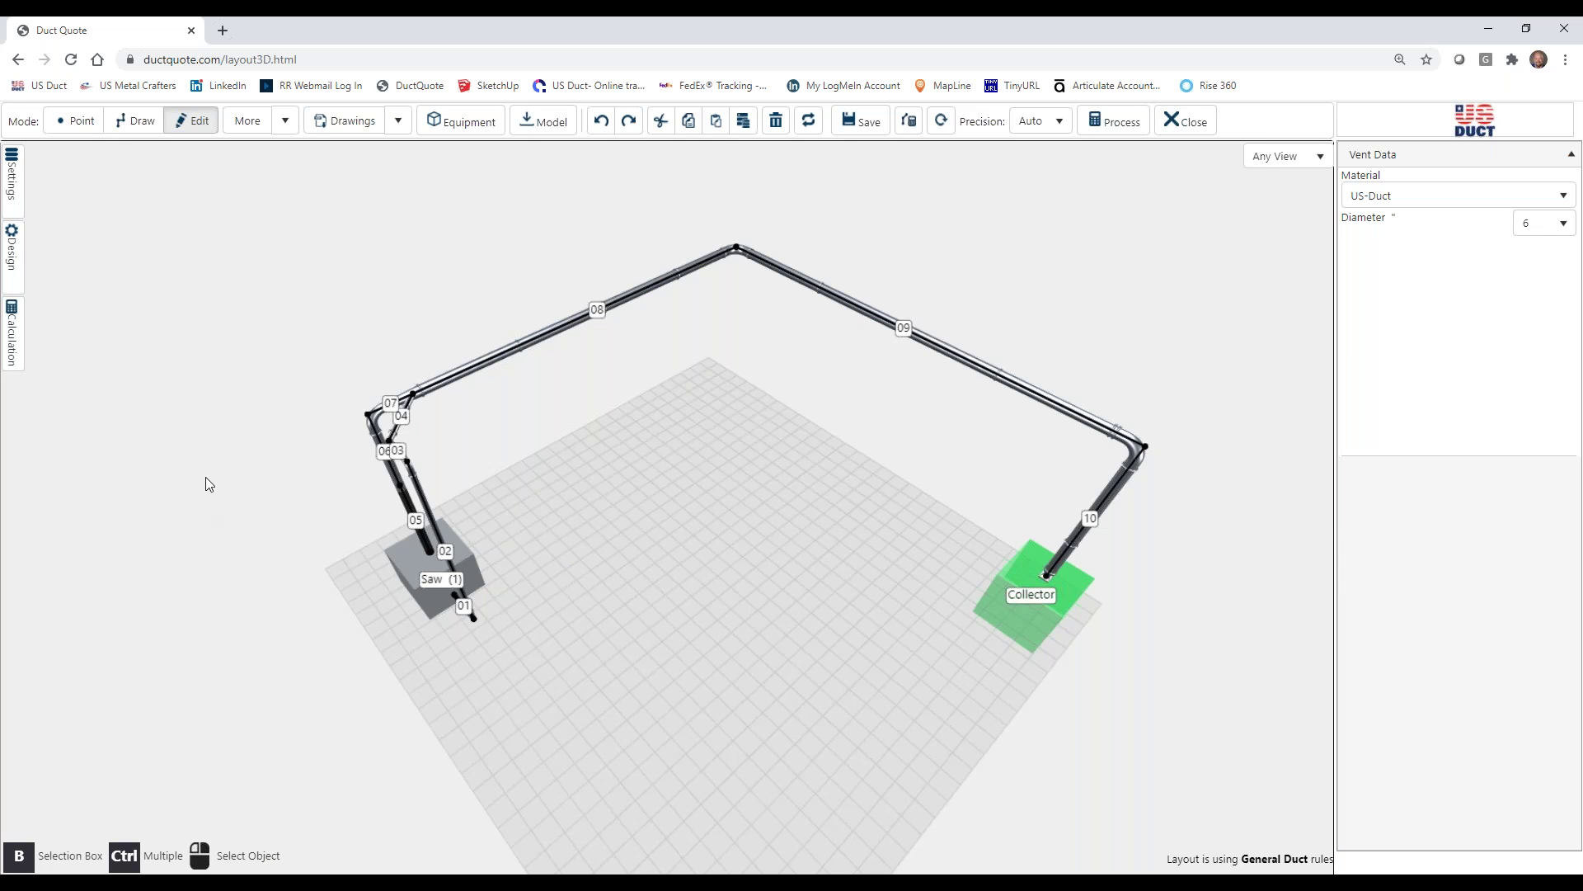
pyautogui.click(20, 857)
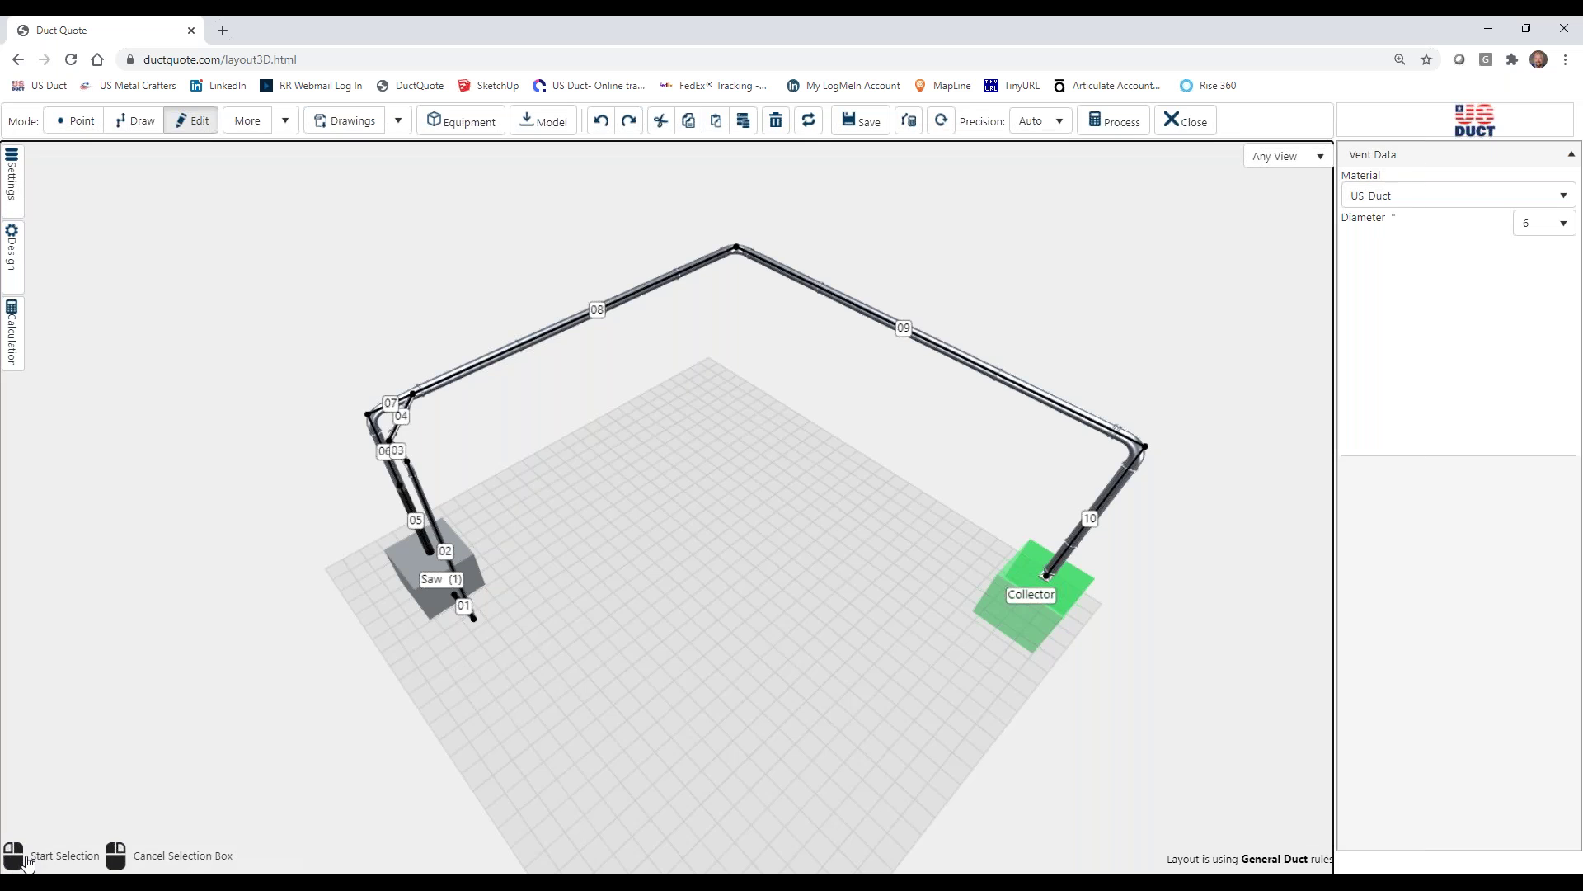
pyautogui.click(382, 169)
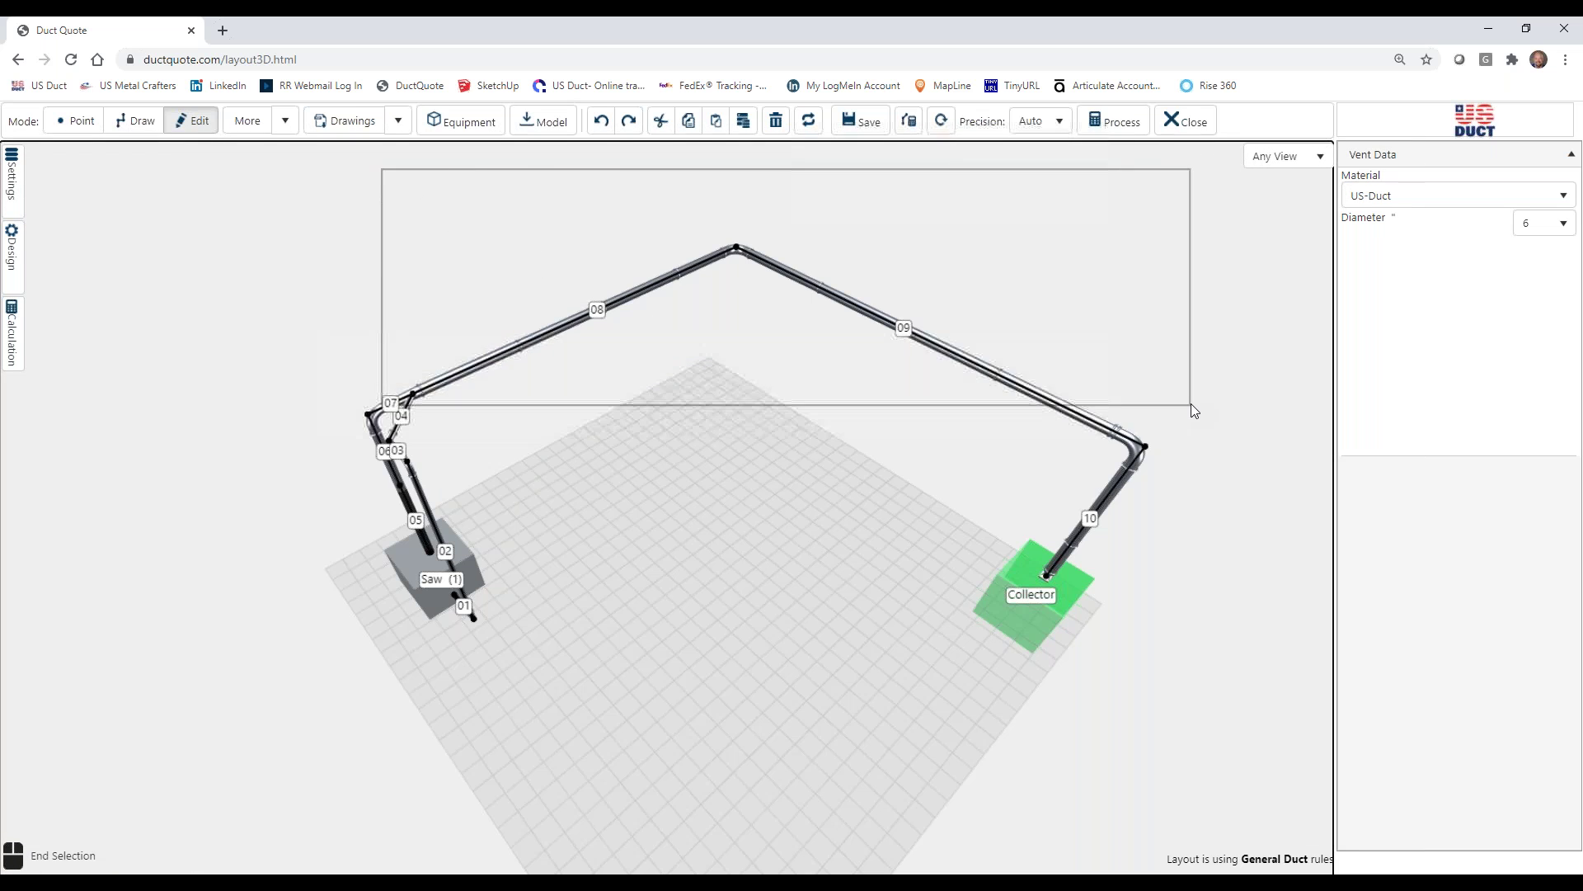
pyautogui.click(1201, 374)
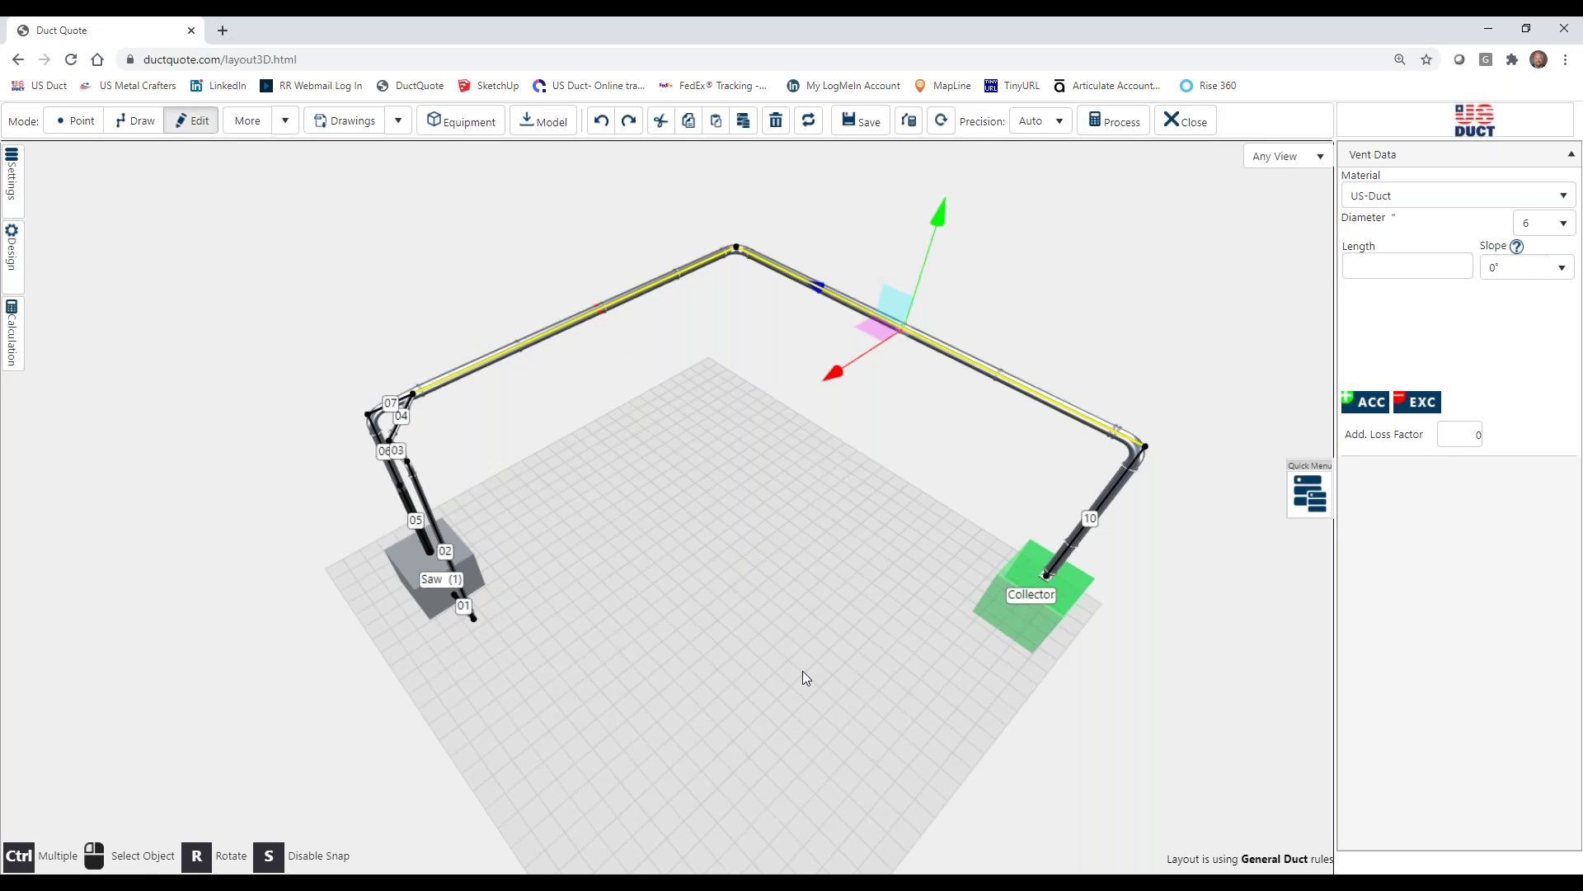
pyautogui.press('Escape')
pyautogui.moveTo(803, 670); pyautogui.dragTo(721, 672)
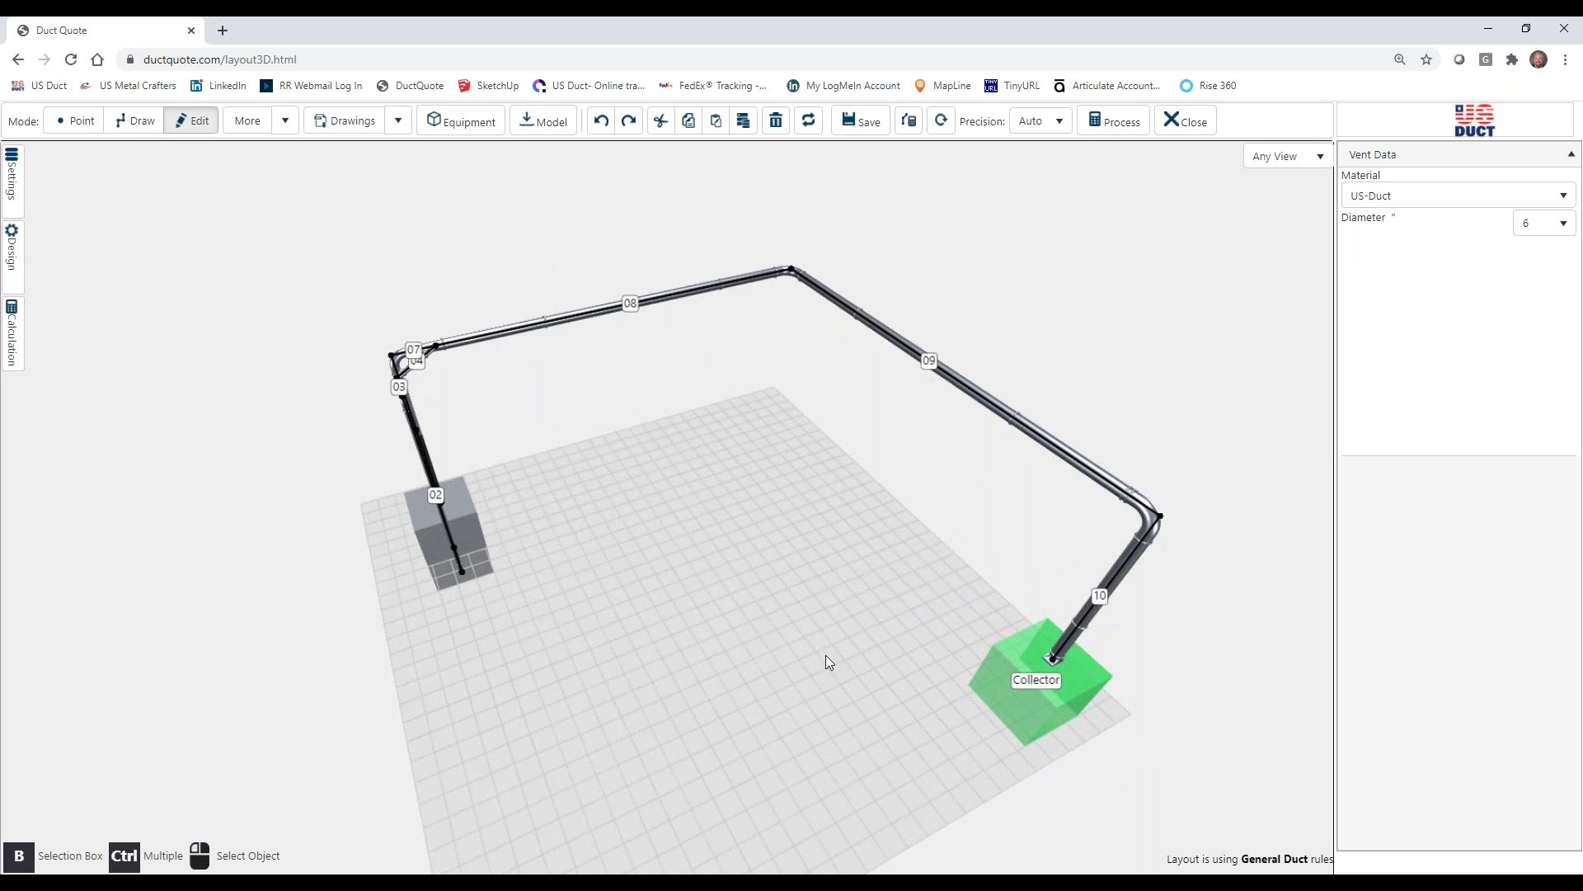
pyautogui.click(1123, 575)
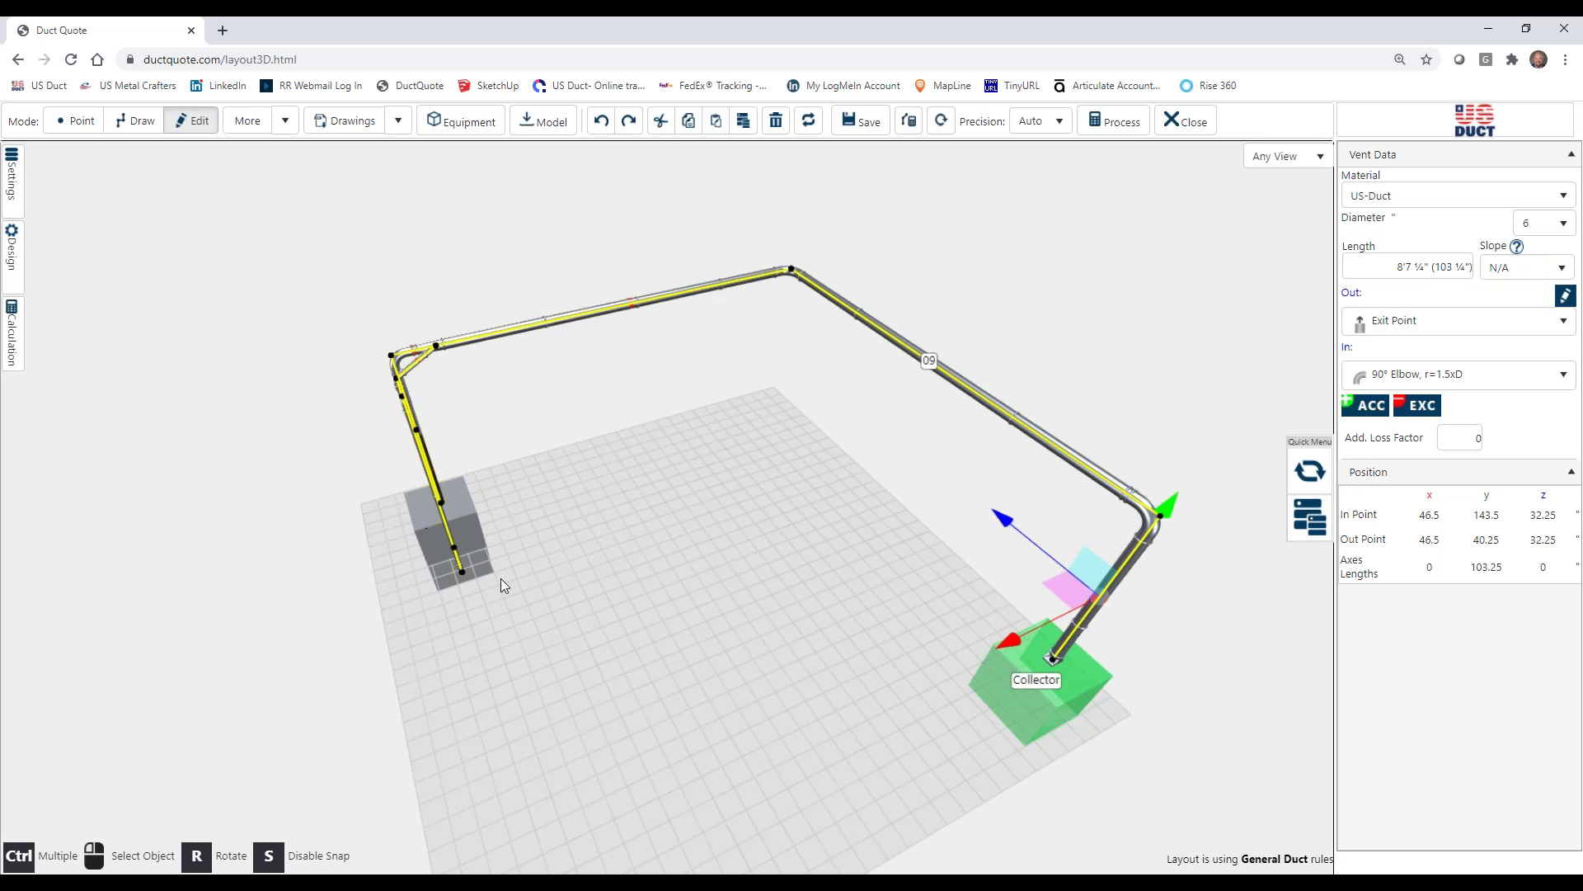
pyautogui.moveTo(501, 583); pyautogui.dragTo(914, 661)
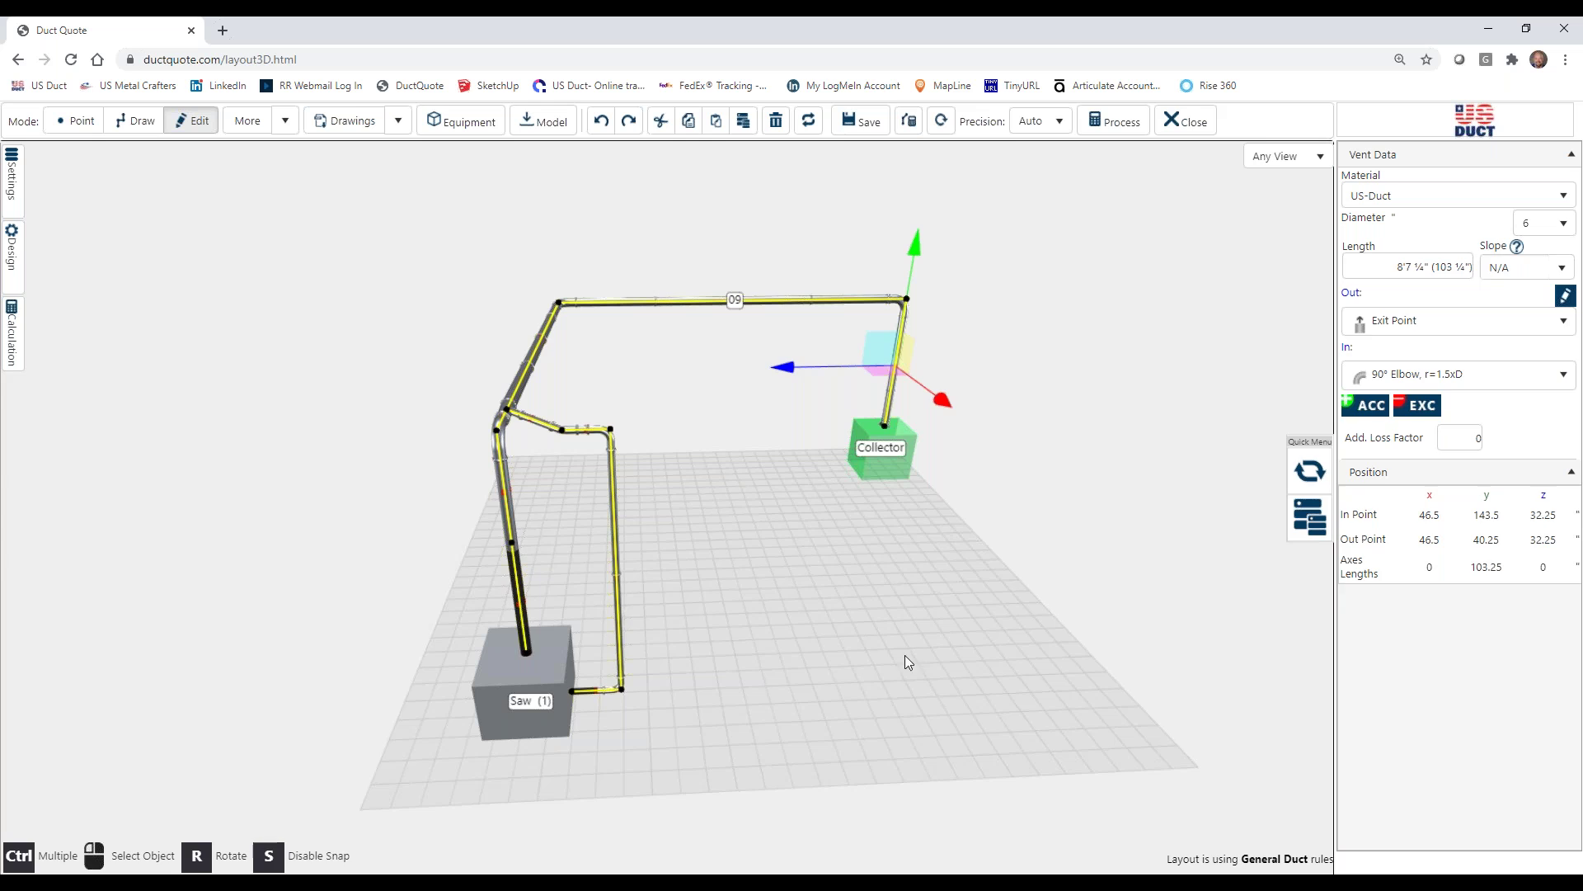
pyautogui.click(926, 676)
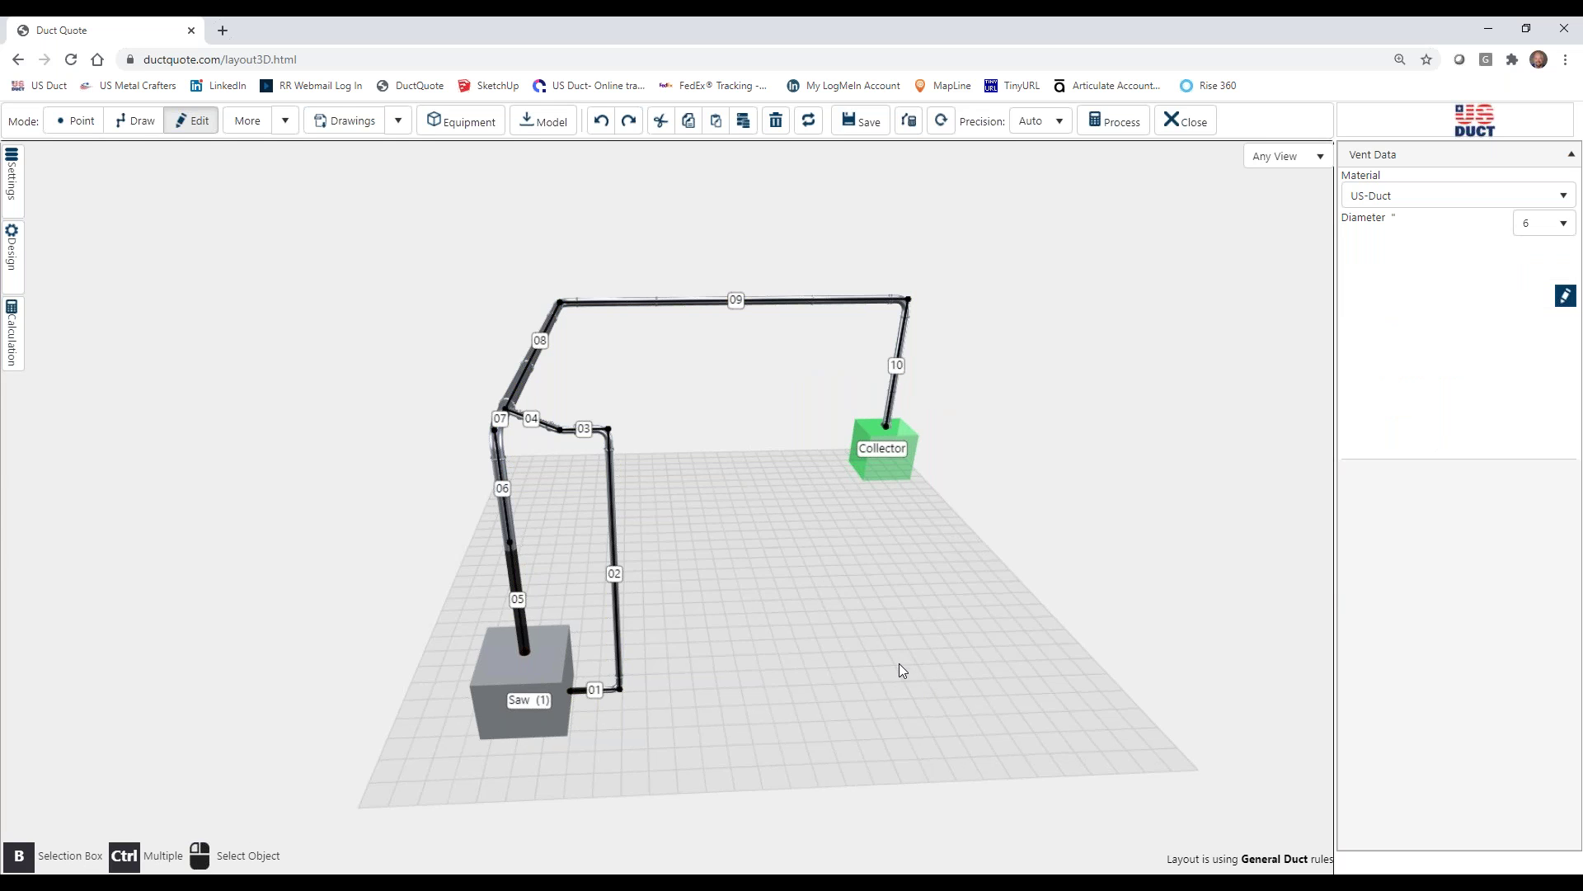